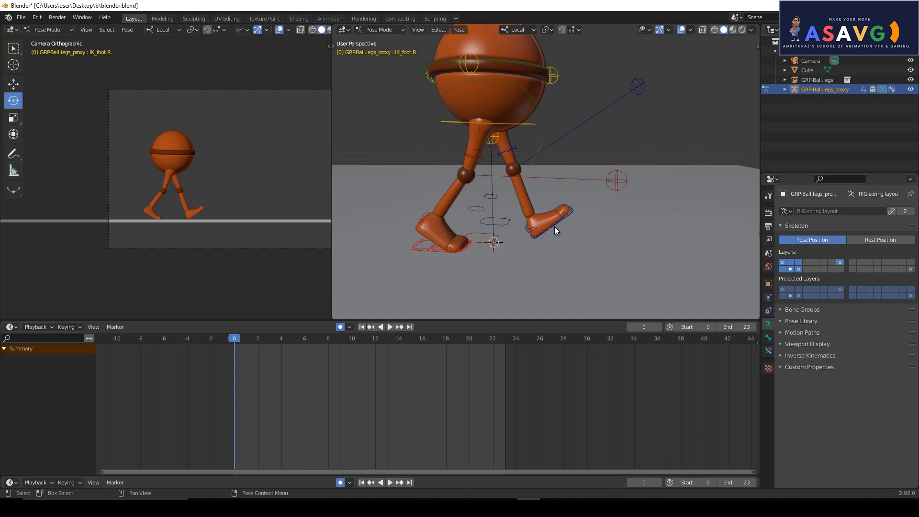
- Examine the walk poses in the enlarged walk.jpg reference image in Photos, and switch back to Blender
{"action": "scroll", "coordinate": [541, 197], "scroll_direction": "down", "scroll_amount": 1}
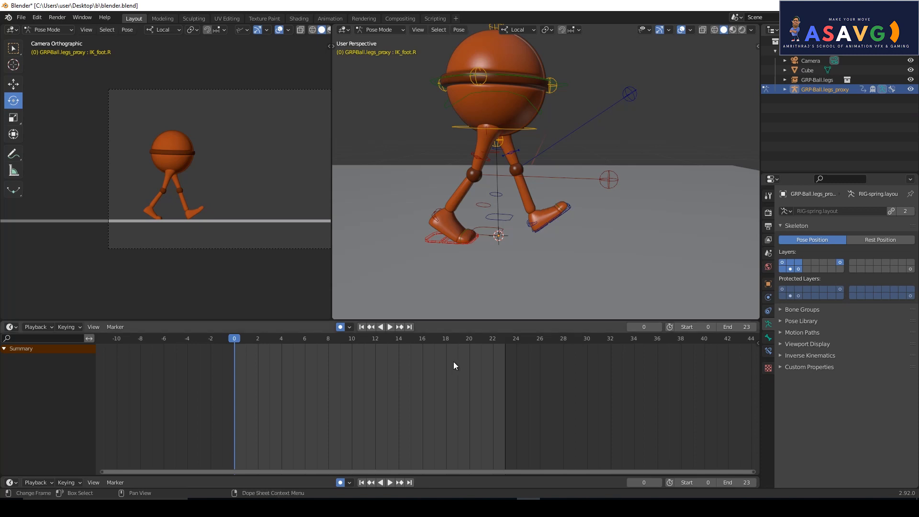
{"action": "left_click", "coordinate": [715, 506]}
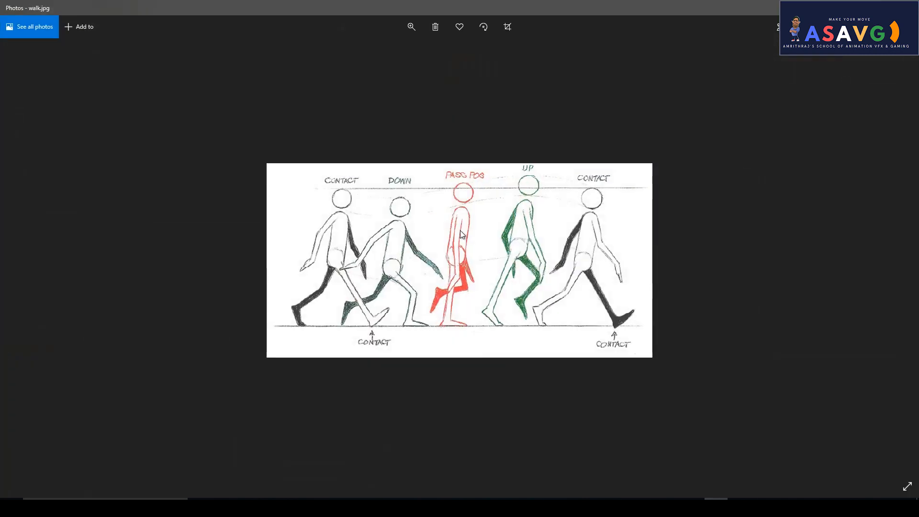
{"action": "left_click", "coordinate": [411, 27]}
{"action": "left_click_drag", "start_coordinate": [365, 50], "coordinate": [387, 51]}
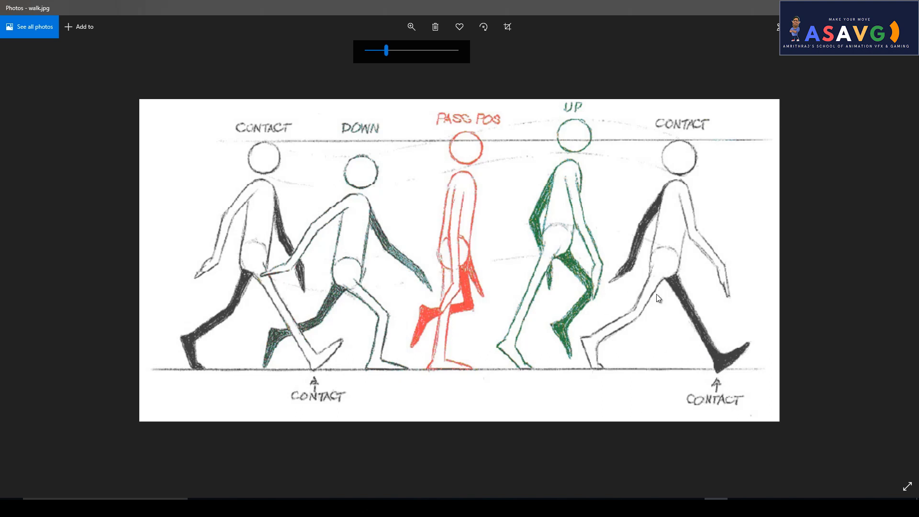
{"action": "key", "text": "alt+Tab"}
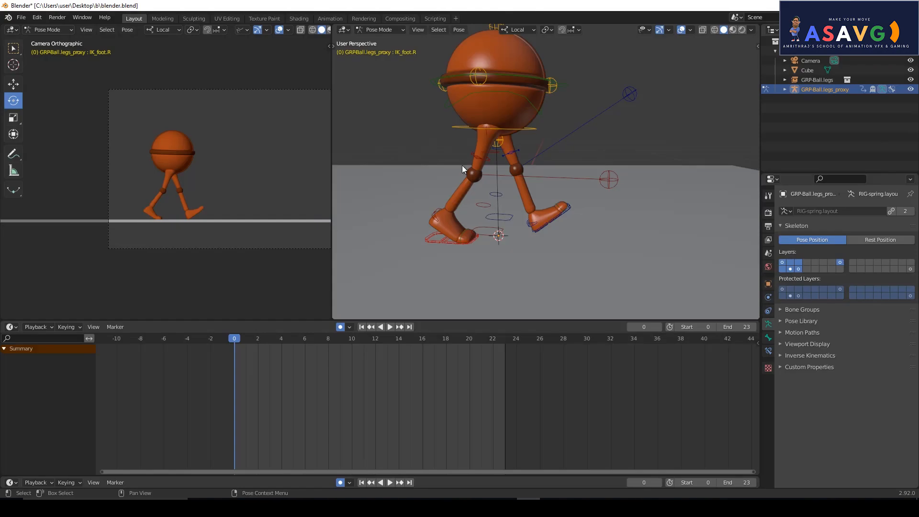
- Select all of the leg rig's pose controls and copy their keyframes at frame 0
{"action": "middle_click_drag", "start_coordinate": [461, 165], "coordinate": [467, 214]}
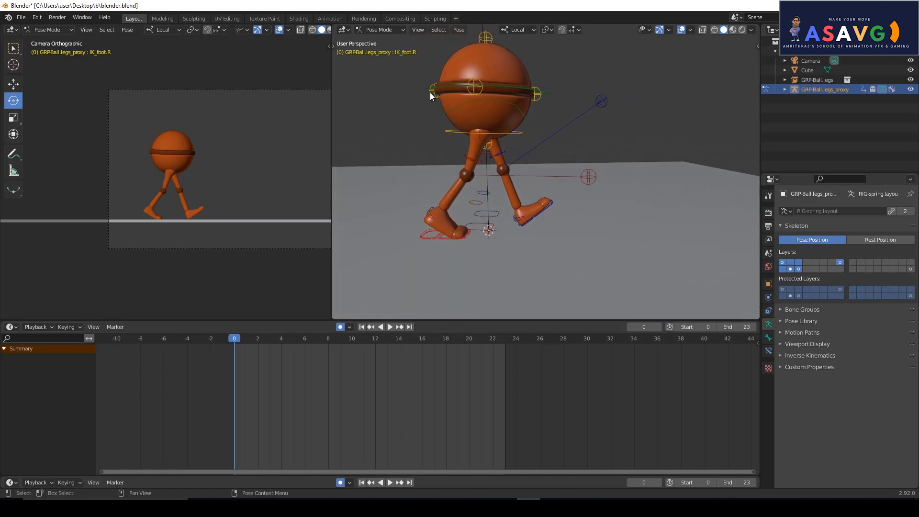
{"action": "left_click_drag", "start_coordinate": [392, 57], "coordinate": [613, 254]}
{"action": "mouse_move", "coordinate": [232, 345]}
{"action": "left_mouse_down"}
{"action": "mouse_move", "coordinate": [495, 343]}
{"action": "mouse_move", "coordinate": [229, 354]}
{"action": "left_mouse_up"}
{"action": "left_click_drag", "start_coordinate": [256, 462], "coordinate": [214, 341]}
{"action": "right_click", "coordinate": [233, 357]}
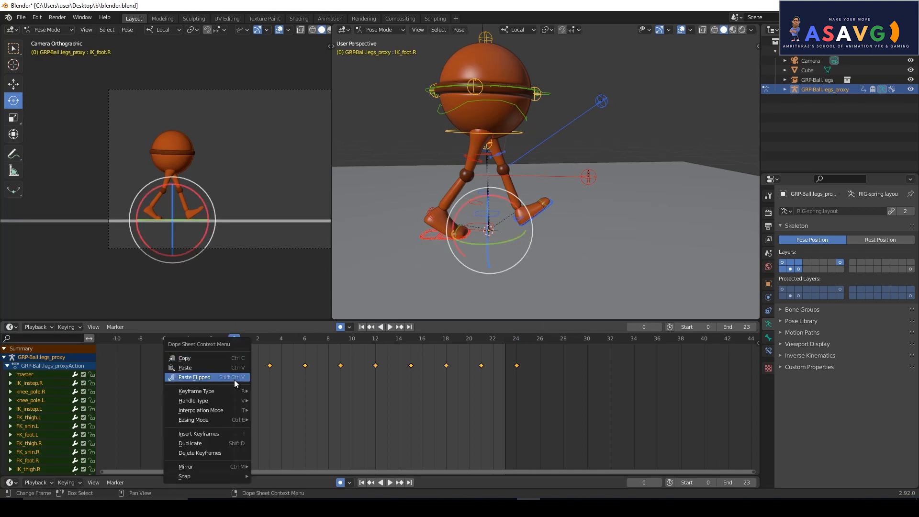
{"action": "left_click", "coordinate": [203, 358]}
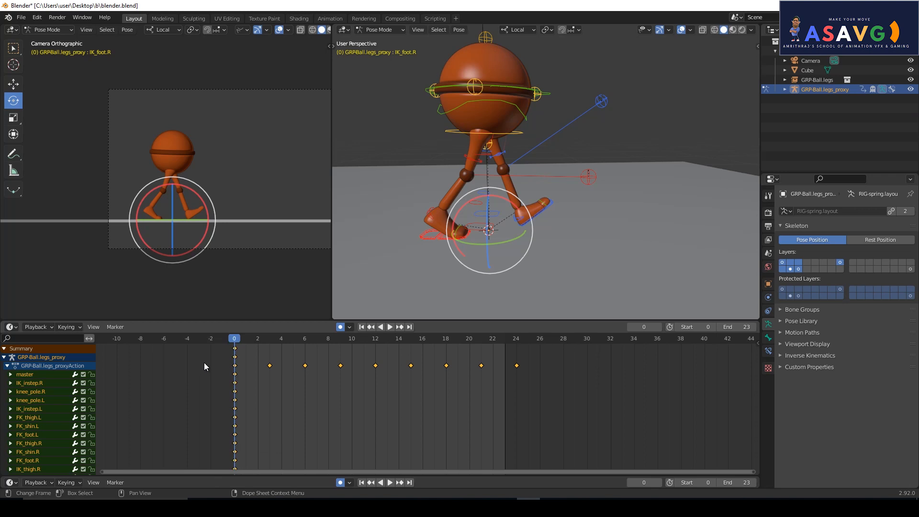
- Paste the copied contact pose keyframes at frame 24
{"action": "left_click_drag", "start_coordinate": [235, 339], "coordinate": [513, 353]}
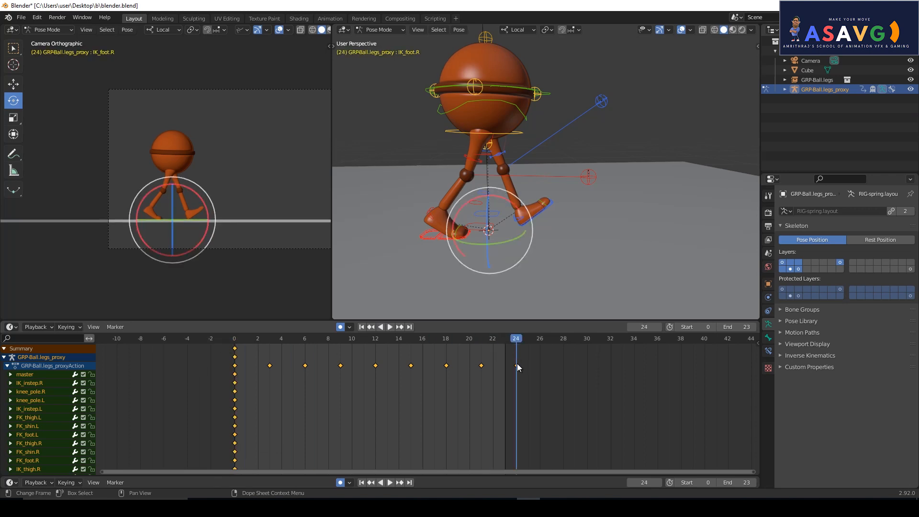
{"action": "right_click", "coordinate": [517, 363]}
{"action": "left_click", "coordinate": [504, 373]}
- Set the current frame to 12, halfway through the walk cycle
{"action": "key", "text": "space"}
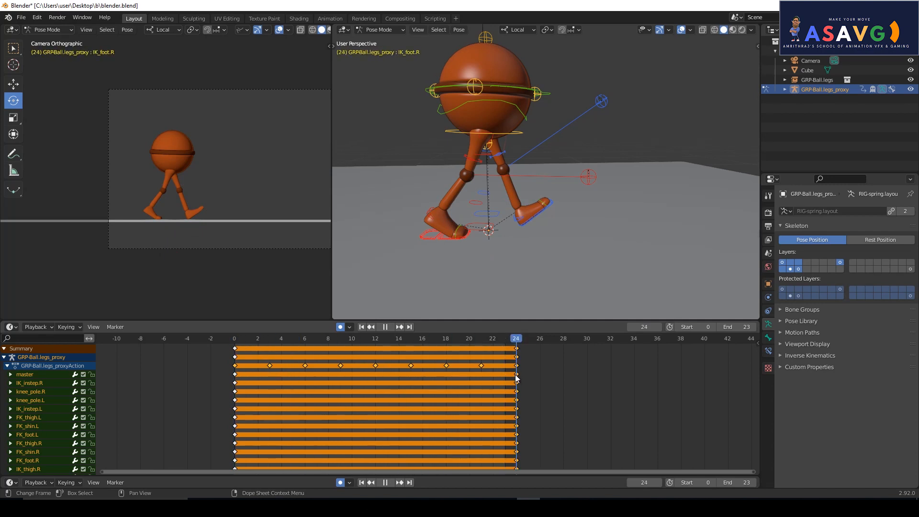
{"action": "left_click_drag", "start_coordinate": [514, 374], "coordinate": [372, 372]}
{"action": "key", "text": "space"}
{"action": "middle_click_drag", "start_coordinate": [518, 249], "coordinate": [472, 245]}
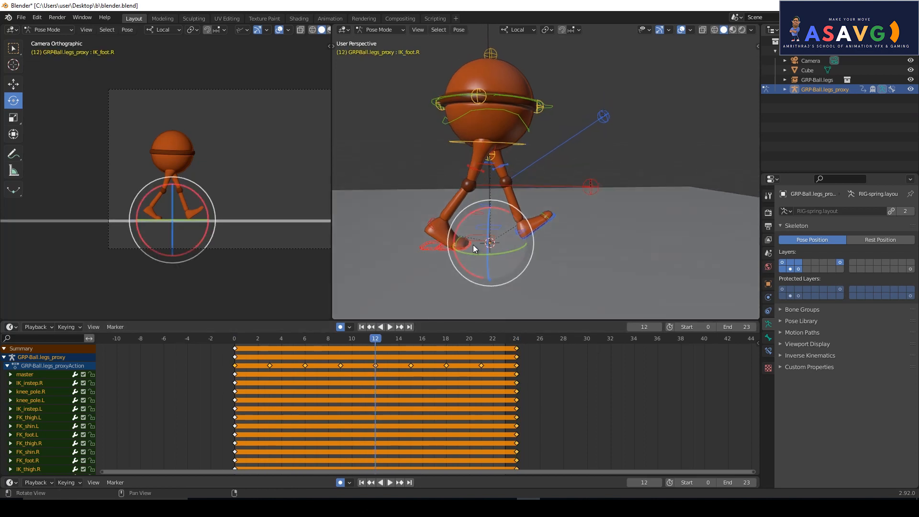
{"action": "left_click", "coordinate": [435, 238]}
{"action": "left_click", "coordinate": [378, 30]}
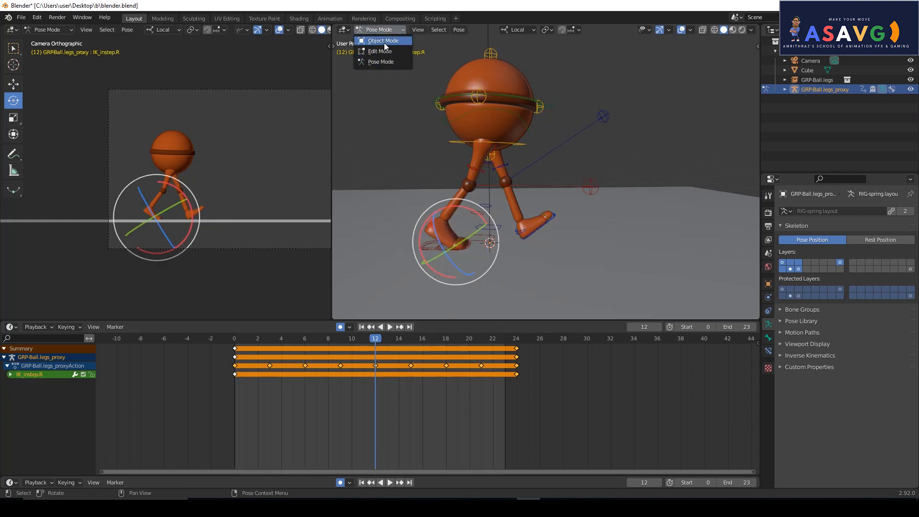
{"action": "left_click", "coordinate": [382, 41]}
{"action": "left_click", "coordinate": [434, 244]}
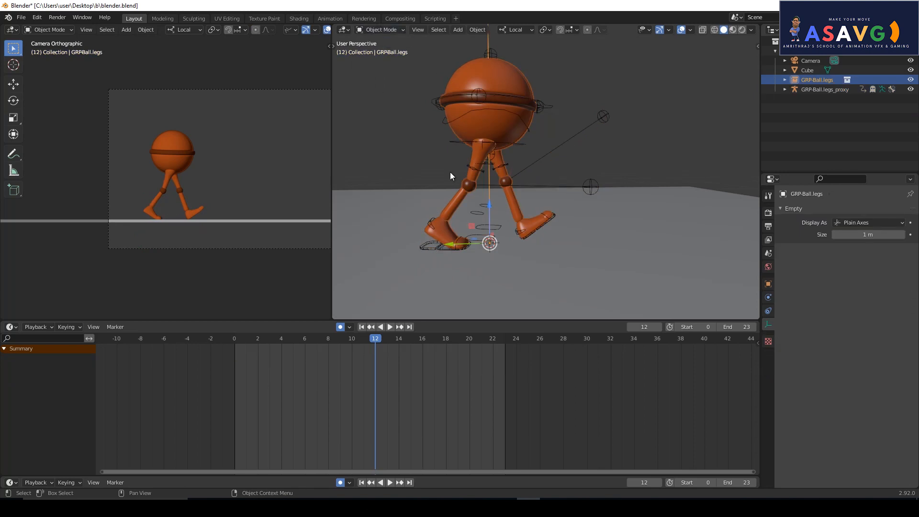
{"action": "left_click", "coordinate": [488, 163]}
{"action": "left_click", "coordinate": [380, 30]}
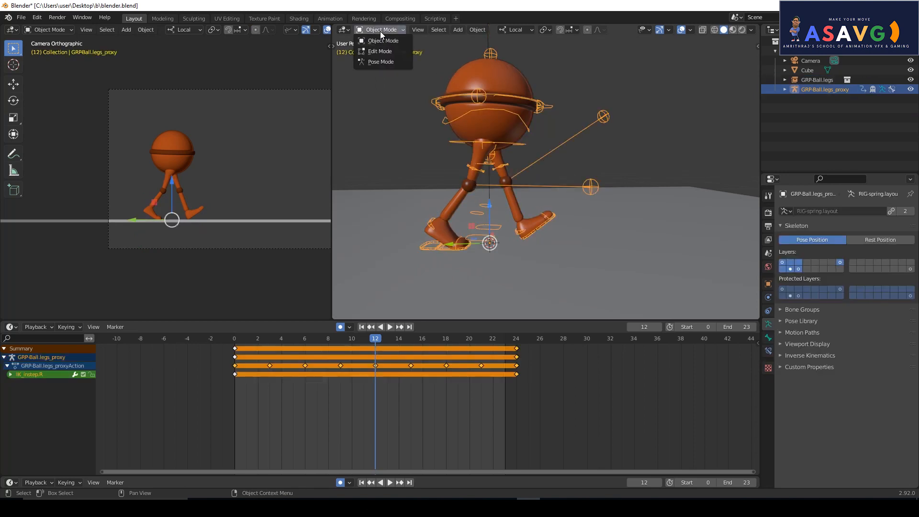
{"action": "left_click", "coordinate": [377, 62]}
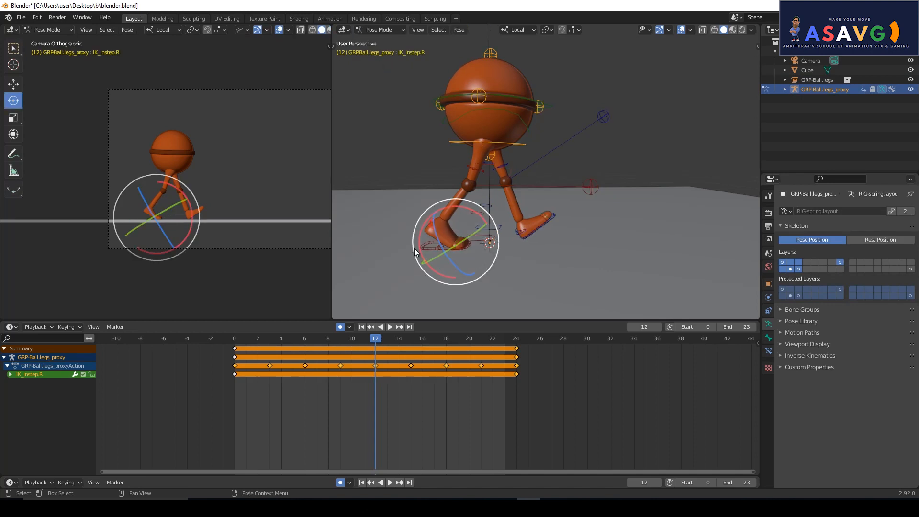
- Move the IK_foot.R control forward in front of the body at frame 12
{"action": "left_click", "coordinate": [425, 247]}
{"action": "left_click", "coordinate": [432, 248]}
{"action": "left_click_drag", "start_coordinate": [470, 231], "coordinate": [559, 211]}
{"action": "middle_click_drag", "start_coordinate": [495, 256], "coordinate": [535, 231]}
{"action": "middle_click_drag", "start_coordinate": [466, 229], "coordinate": [550, 221]}
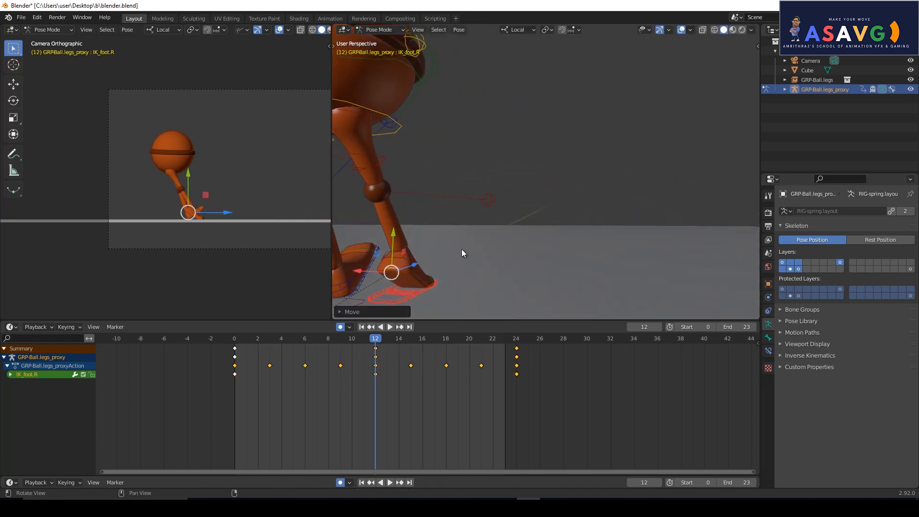
- Select the FK_foot.R control and move it slightly backward at frame 12
{"action": "left_click", "coordinate": [353, 299]}
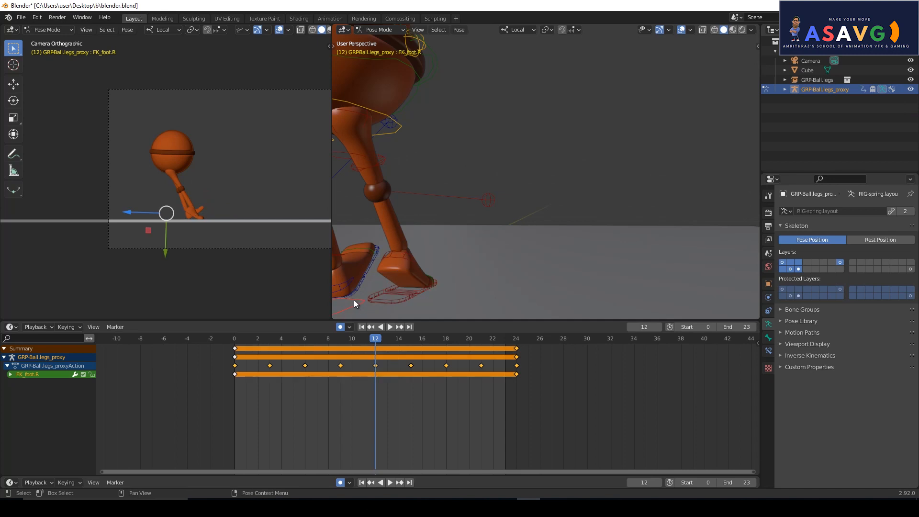
{"action": "middle_click_drag", "start_coordinate": [366, 294], "coordinate": [420, 244]}
{"action": "left_click_drag", "start_coordinate": [472, 223], "coordinate": [478, 235]}
{"action": "middle_click_drag", "start_coordinate": [478, 235], "coordinate": [550, 211]}
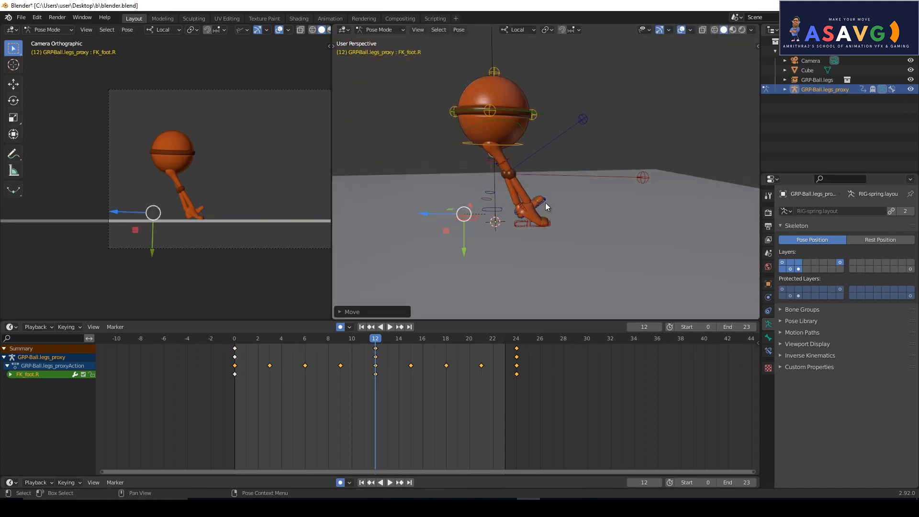
- Move the IK_foot.L control back behind the body at frame 12
{"action": "left_click", "coordinate": [544, 203]}
{"action": "key", "text": "g"}
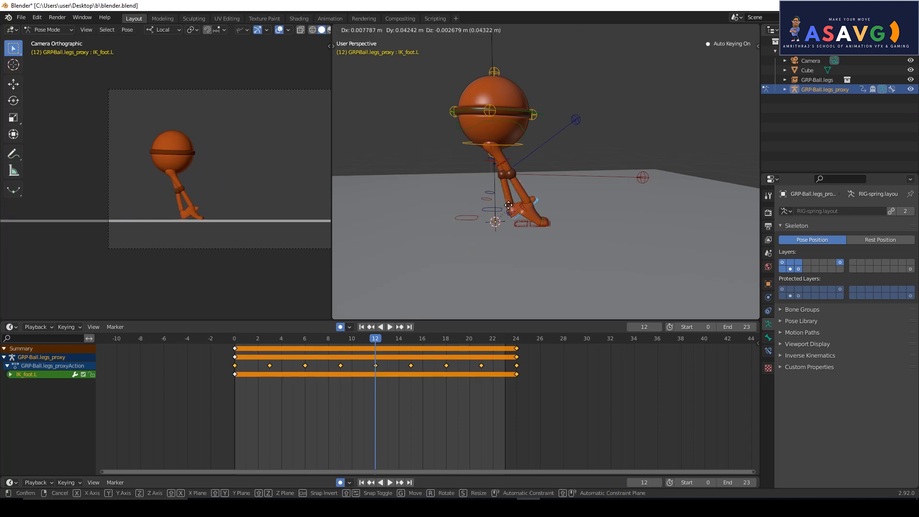
{"action": "left_click", "coordinate": [478, 218]}
{"action": "scroll", "coordinate": [435, 225], "scroll_direction": "up", "scroll_amount": 5}
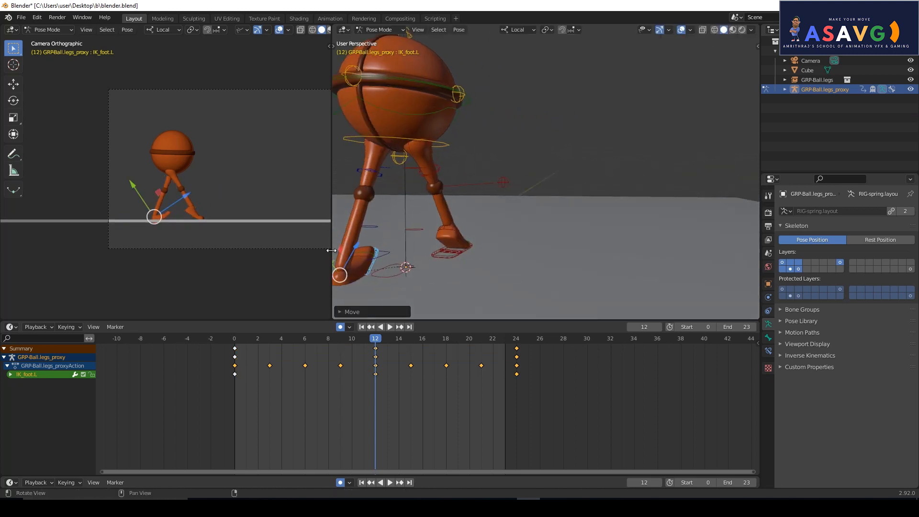
{"action": "scroll", "coordinate": [428, 225], "scroll_direction": "down", "scroll_amount": 4}
- Rotate the left foot control flat to the ground at frame 12 and adjust its position
{"action": "left_click", "coordinate": [11, 78]}
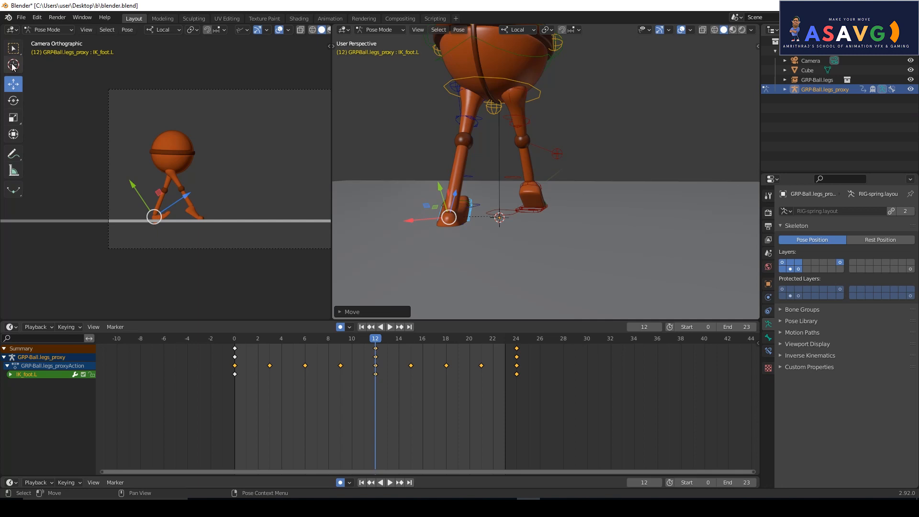
{"action": "left_click", "coordinate": [13, 100]}
{"action": "left_click_drag", "start_coordinate": [447, 219], "coordinate": [448, 178]}
{"action": "left_click", "coordinate": [14, 84]}
{"action": "left_click_drag", "start_coordinate": [500, 217], "coordinate": [399, 220], "text": "alt"}
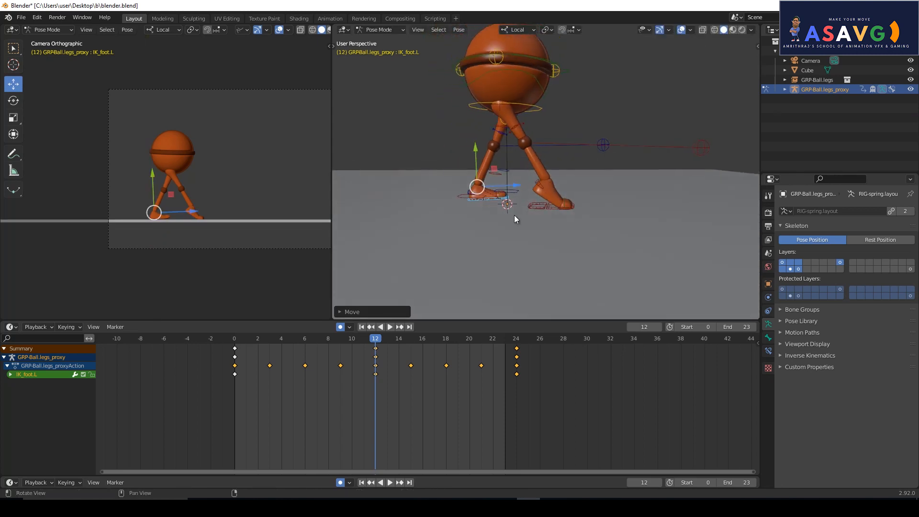
{"action": "left_click_drag", "start_coordinate": [512, 214], "coordinate": [519, 217], "text": "alt"}
- Rotate the IK_instep.R control at frame 12 to lower the right heel to the ground
{"action": "scroll", "coordinate": [520, 217], "scroll_direction": "up", "scroll_amount": 4}
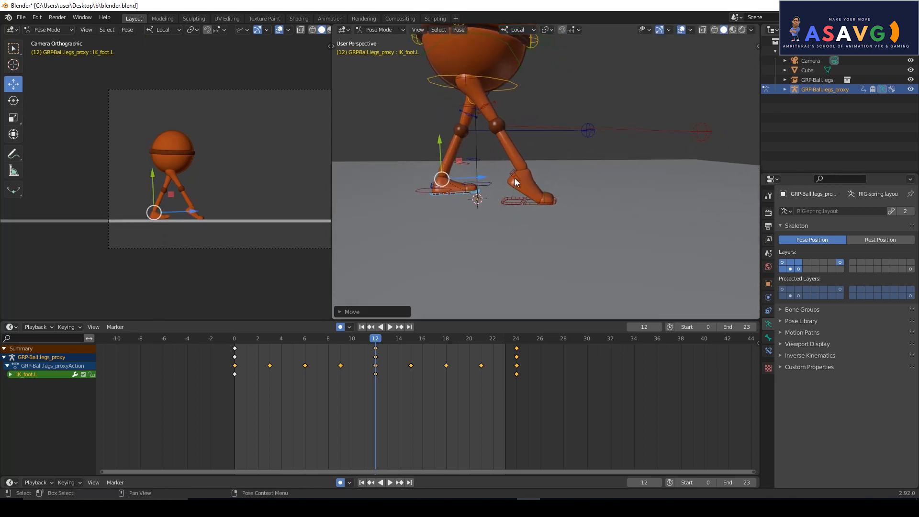
{"action": "left_click", "coordinate": [515, 182]}
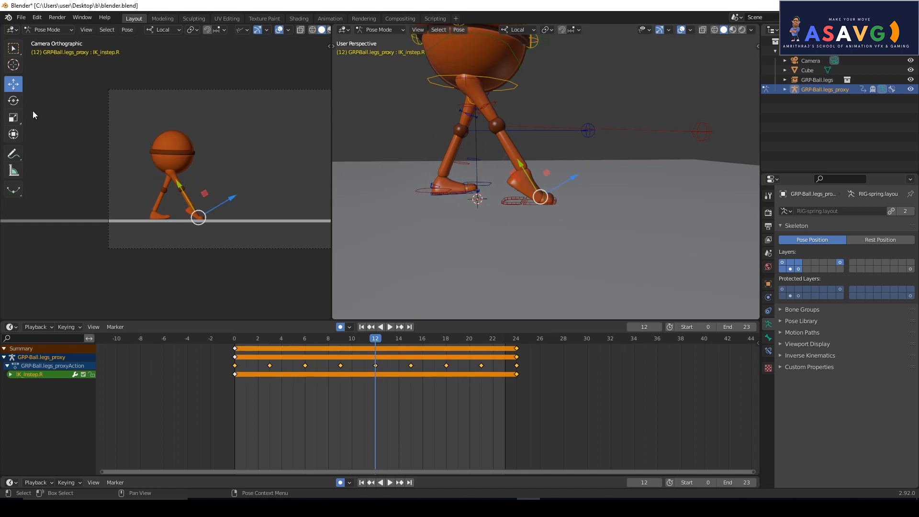
{"action": "left_click", "coordinate": [14, 104]}
{"action": "left_click_drag", "start_coordinate": [509, 182], "coordinate": [504, 212]}
{"action": "scroll", "coordinate": [526, 215], "scroll_direction": "up", "scroll_amount": 6}
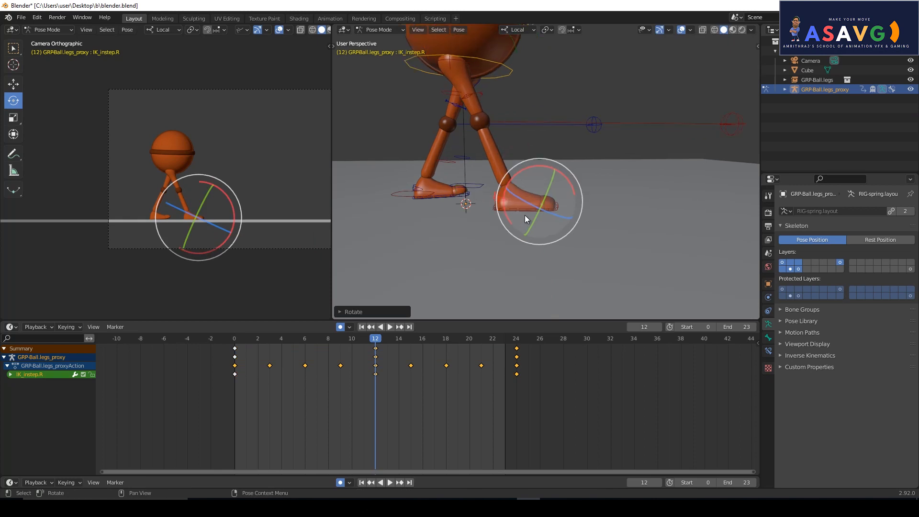
{"action": "left_click", "coordinate": [599, 213]}
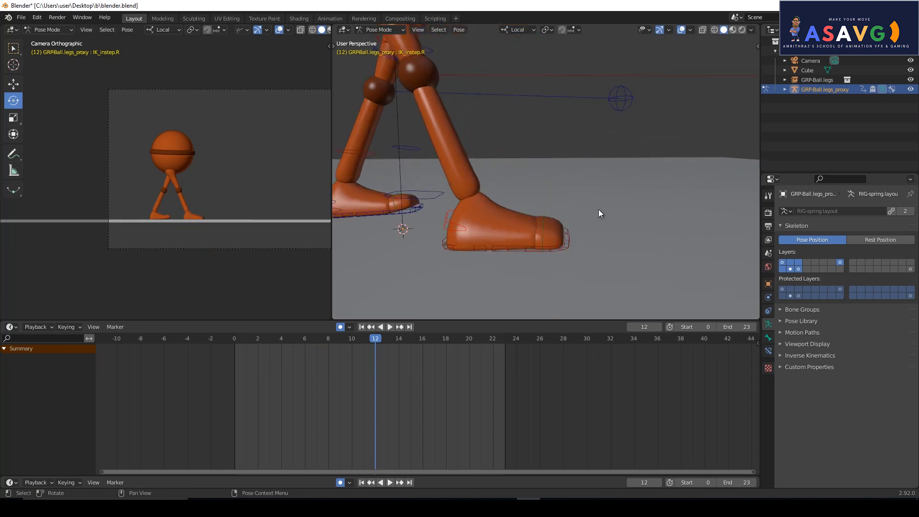
{"action": "left_click", "coordinate": [543, 226]}
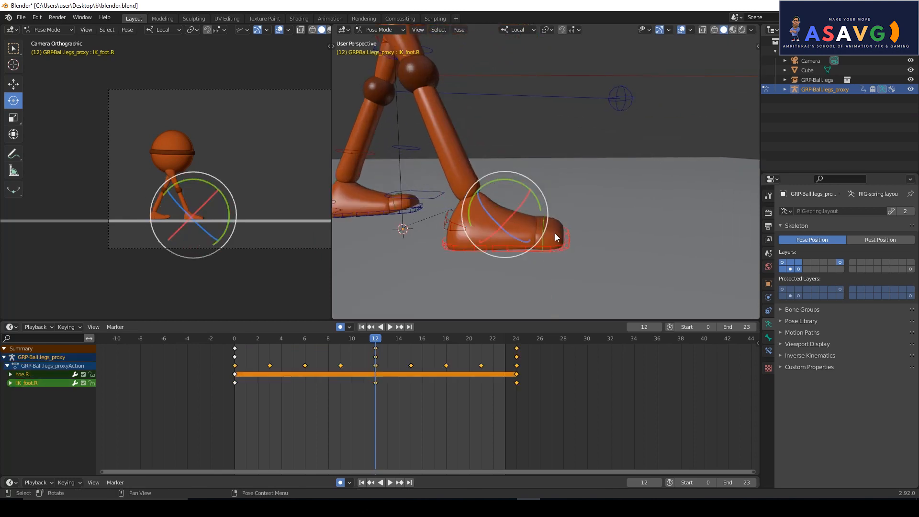
{"action": "left_click_drag", "start_coordinate": [542, 201], "coordinate": [524, 185]}
{"action": "key", "text": "ctrl+z"}
{"action": "key", "text": "w"}
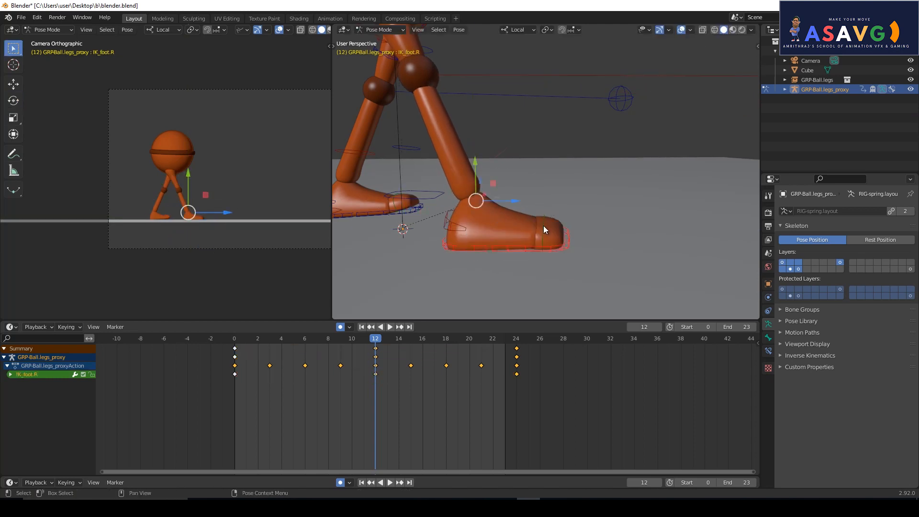
- Bend the toe.R control upward at frame 12 and compare the foot with the pose at frame 0
{"action": "left_click", "coordinate": [547, 224]}
{"action": "left_click", "coordinate": [13, 102]}
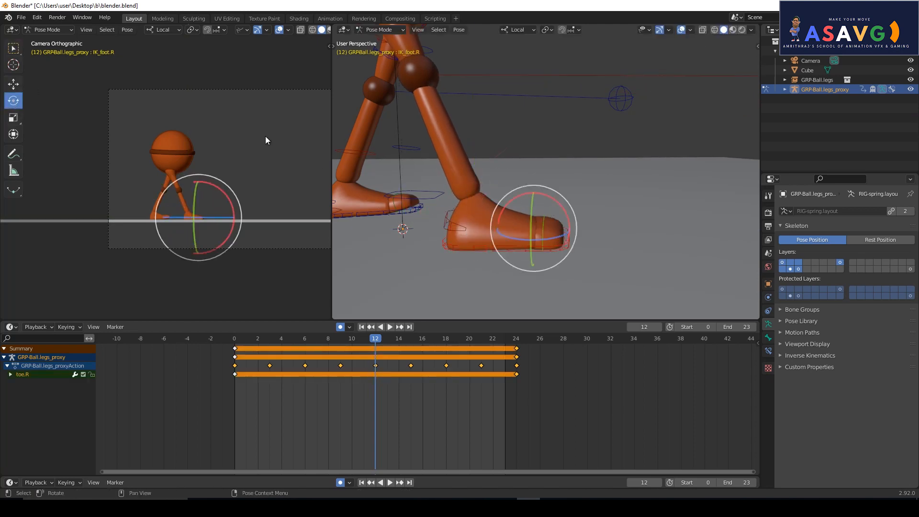
{"action": "left_click_drag", "start_coordinate": [544, 192], "coordinate": [503, 171]}
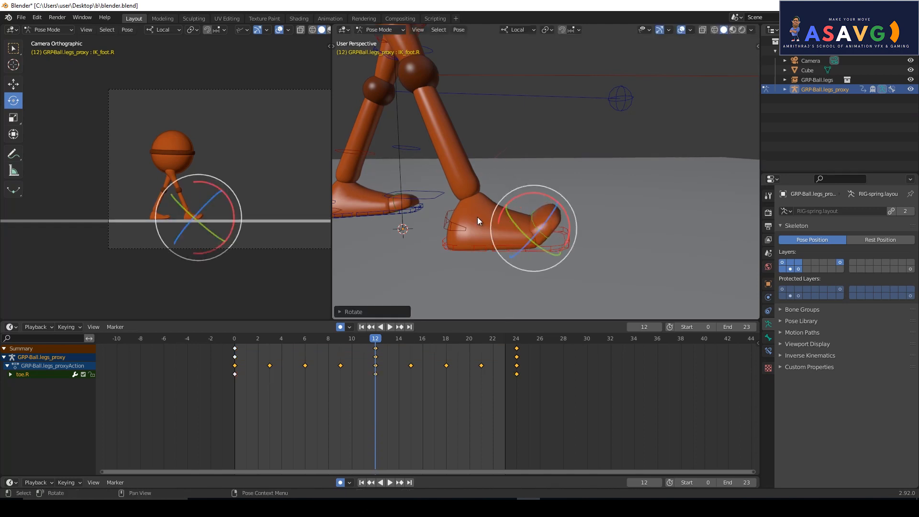
{"action": "key", "text": "space"}
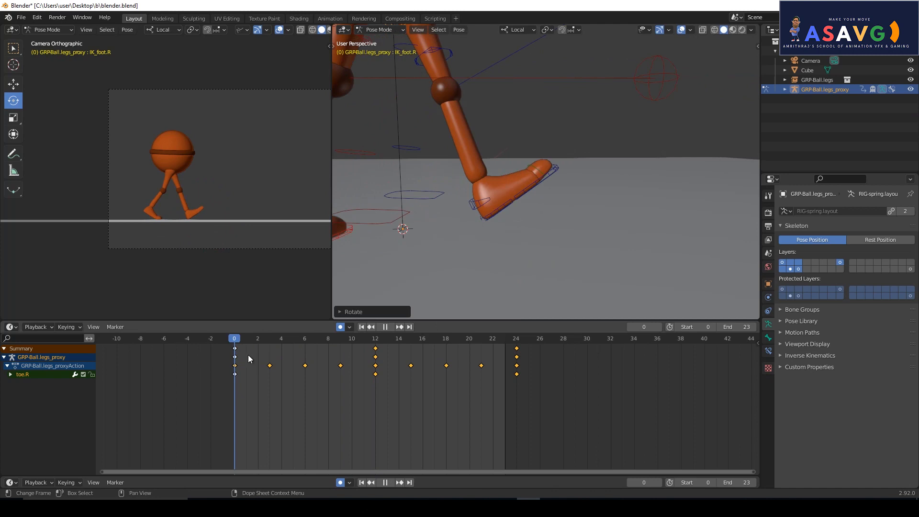
{"action": "key", "text": "space"}
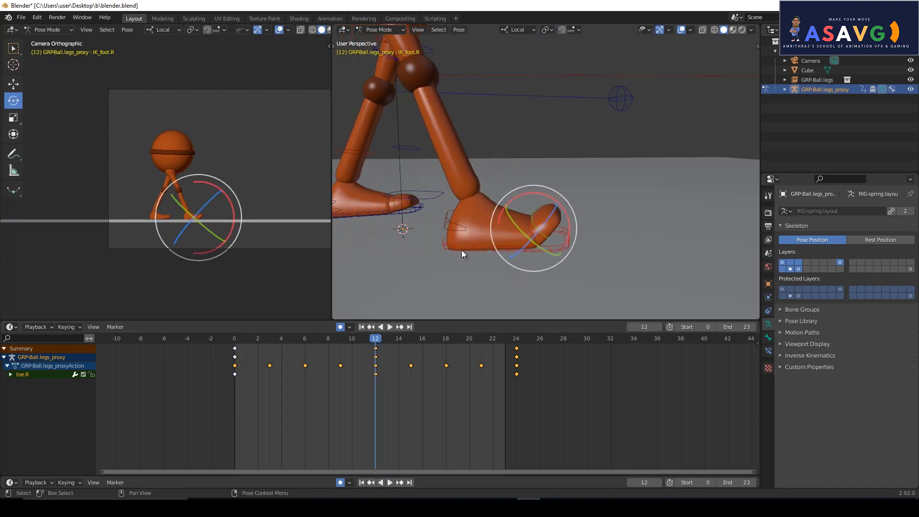
- Straighten the right toe and rotate the IK_foot.R control to raise the foot onto its heel at frame 12
{"action": "left_click_drag", "start_coordinate": [563, 206], "coordinate": [578, 244]}
{"action": "left_click", "coordinate": [577, 239]}
{"action": "left_click", "coordinate": [426, 249]}
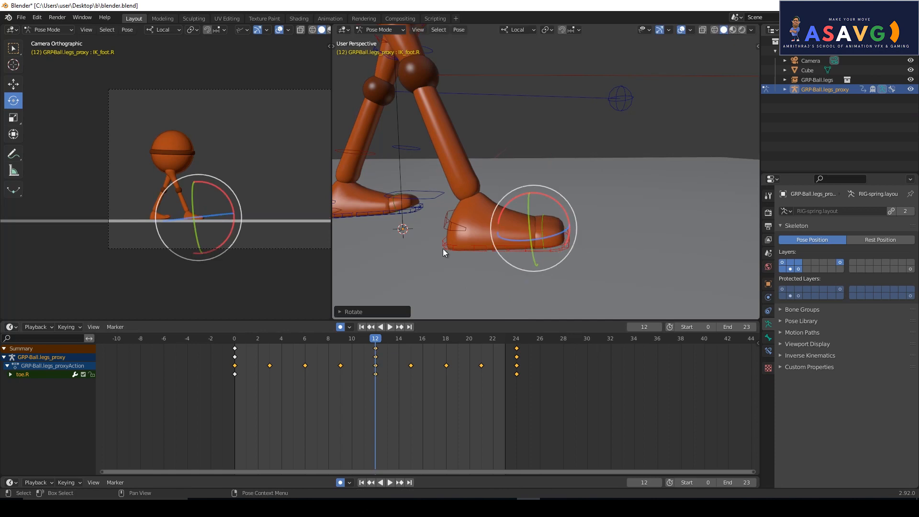
{"action": "left_click_drag", "start_coordinate": [519, 229], "coordinate": [510, 194]}
{"action": "middle_click_drag", "start_coordinate": [510, 193], "coordinate": [531, 197]}
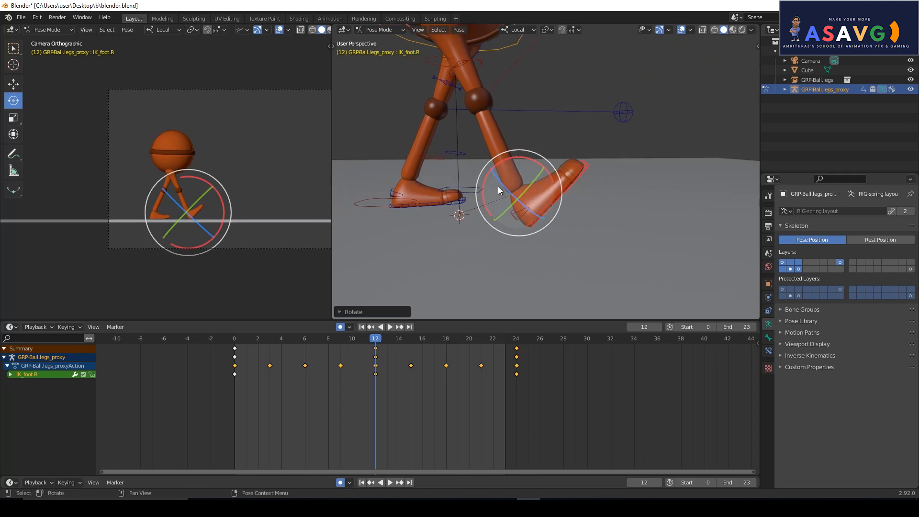
- Select the toe.L control and rotate it in line with the left foot at frame 12
{"action": "left_click", "coordinate": [447, 199]}
{"action": "scroll", "coordinate": [447, 199], "scroll_direction": "up", "scroll_amount": 2}
{"action": "left_click_drag", "start_coordinate": [460, 215], "coordinate": [458, 228]}
- Compare the feet of the contact pose at frame 0 with the pose at frame 12
{"action": "key", "text": "space"}
{"action": "left_click_drag", "start_coordinate": [211, 357], "coordinate": [202, 359]}
{"action": "middle_click_drag", "start_coordinate": [495, 218], "coordinate": [547, 223]}
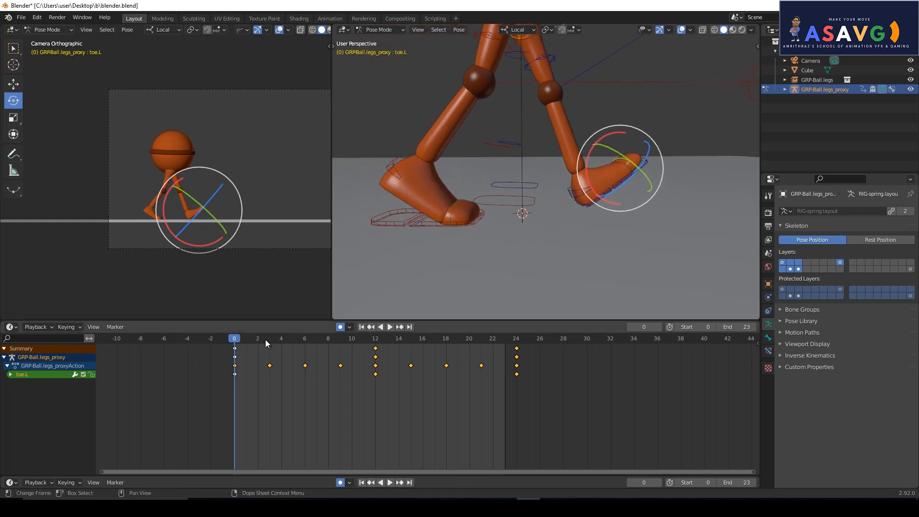
{"action": "key", "text": "space"}
{"action": "left_click_drag", "start_coordinate": [401, 343], "coordinate": [377, 341]}
{"action": "middle_click_drag", "start_coordinate": [449, 221], "coordinate": [474, 200]}
{"action": "scroll", "coordinate": [427, 231], "scroll_direction": "up", "scroll_amount": 2}
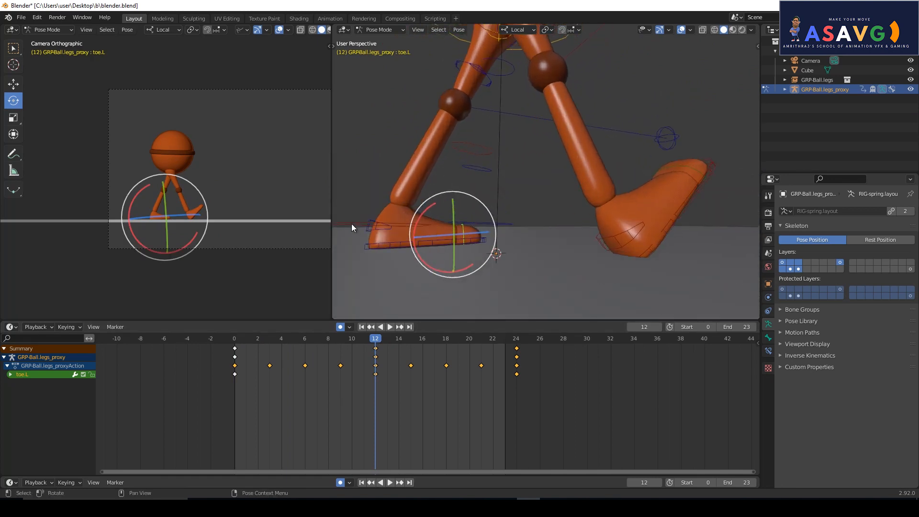
- Nudge the IK_instep.L control of the left foot with the Move tool at frame 12
{"action": "left_click", "coordinate": [351, 223]}
{"action": "middle_click_drag", "start_coordinate": [395, 249], "coordinate": [424, 221]}
{"action": "key", "text": "w"}
{"action": "middle_click_drag", "start_coordinate": [476, 189], "coordinate": [456, 179]}
{"action": "left_click", "coordinate": [454, 170]}
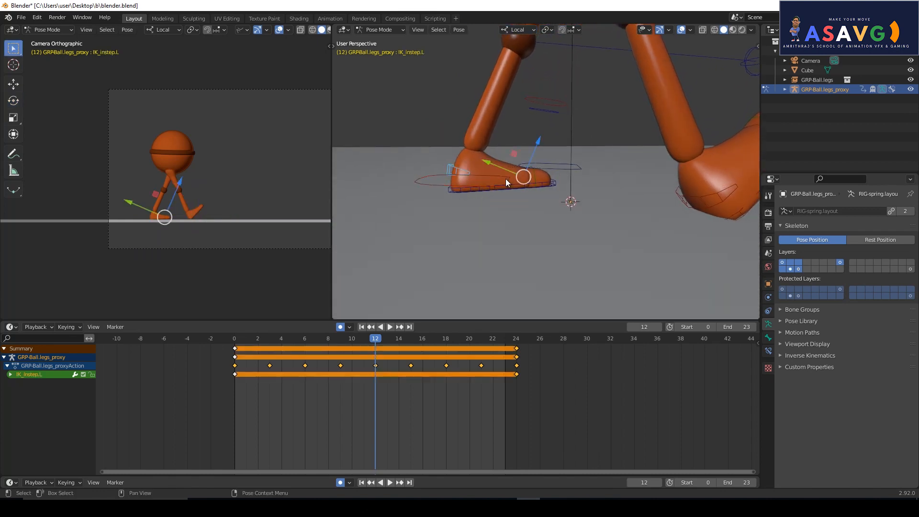
{"action": "left_click_drag", "start_coordinate": [521, 180], "coordinate": [520, 185]}
{"action": "key", "text": "ctrl+z"}
{"action": "left_click", "coordinate": [14, 83]}
{"action": "left_click_drag", "start_coordinate": [530, 165], "coordinate": [523, 174]}
{"action": "middle_click_drag", "start_coordinate": [428, 179], "coordinate": [439, 164]}
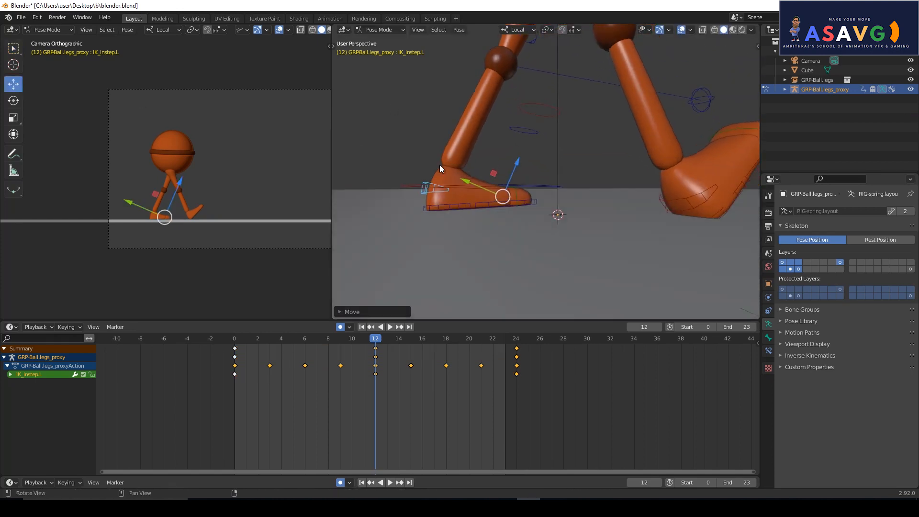
- Select the IK_foot.L control and compare the left foot's contact pose at frame 0 with frame 12
{"action": "left_click", "coordinate": [426, 208]}
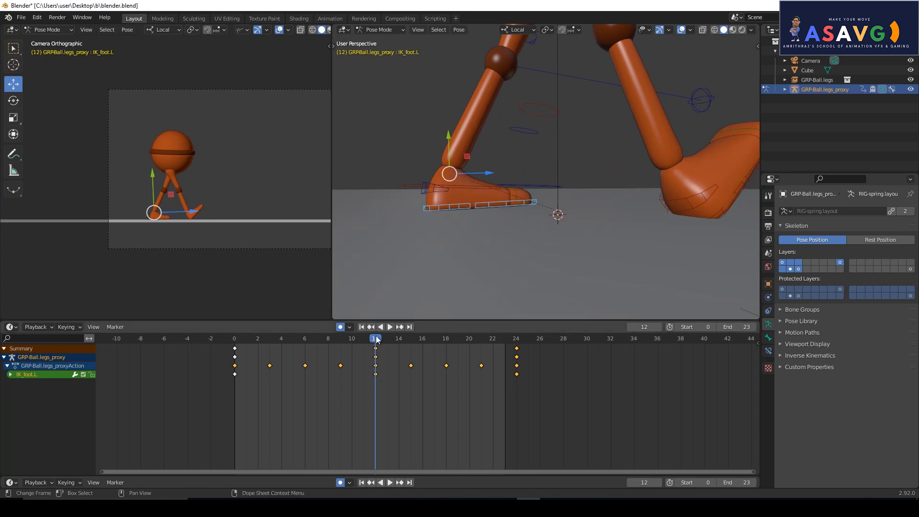
{"action": "key", "text": "space"}
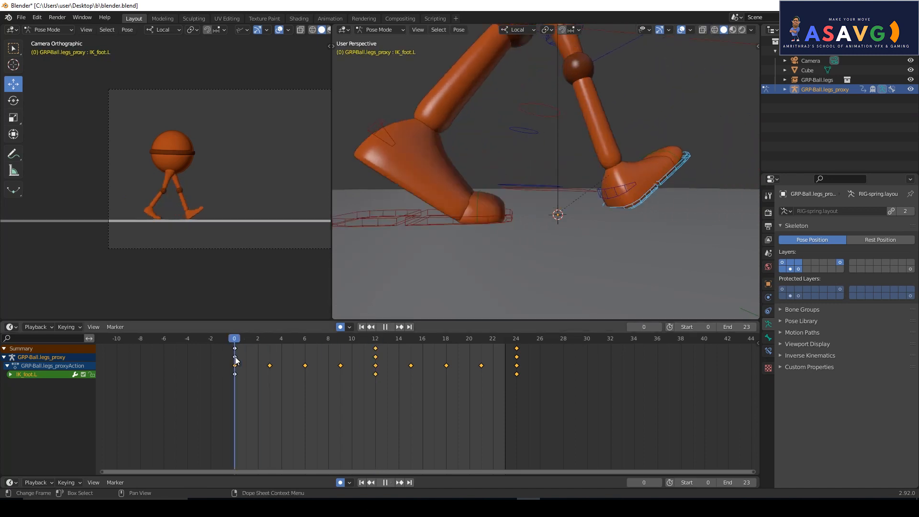
{"action": "left_click_drag", "start_coordinate": [381, 346], "coordinate": [377, 348]}
- Rotate the IK_instep.L control at frame 12 to lift the left heel while the toe stays planted
{"action": "middle_click_drag", "start_coordinate": [533, 201], "coordinate": [540, 208]}
{"action": "middle_click_drag", "start_coordinate": [483, 198], "coordinate": [481, 214]}
{"action": "left_click", "coordinate": [524, 156]}
{"action": "left_click", "coordinate": [535, 159]}
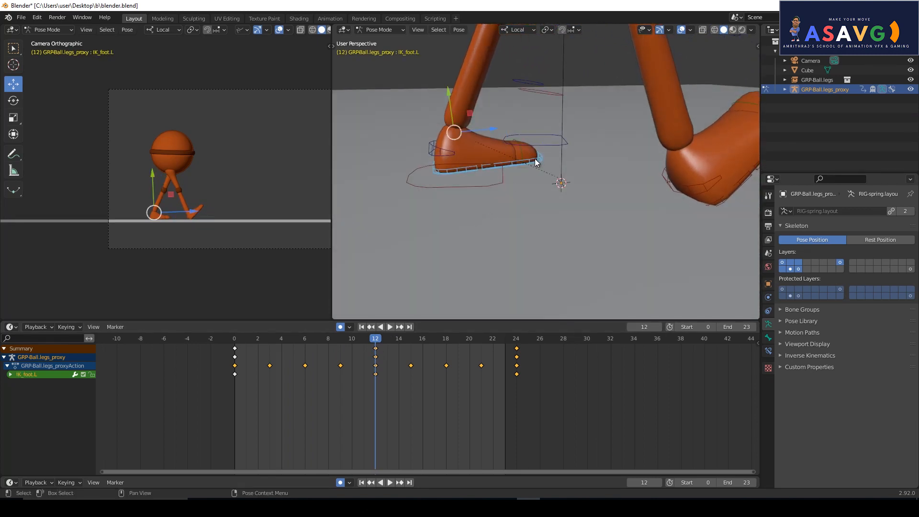
{"action": "left_click", "coordinate": [435, 151]}
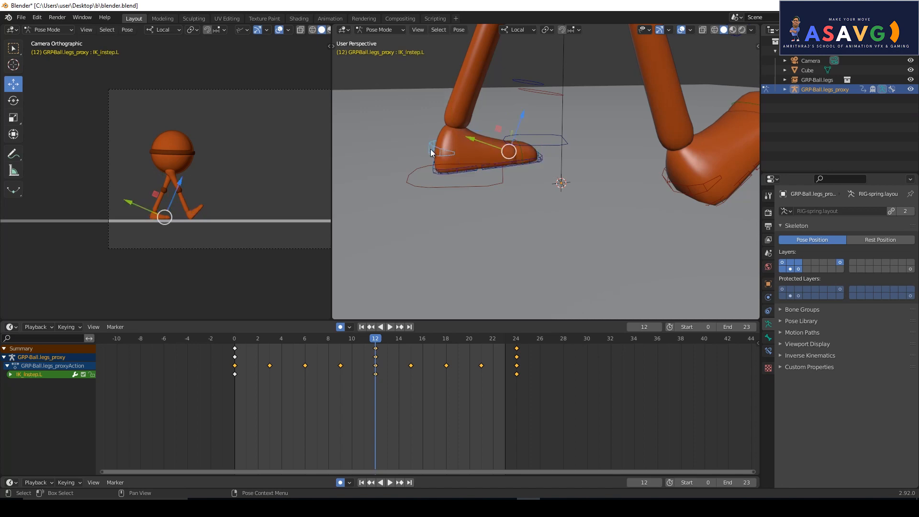
{"action": "left_click", "coordinate": [19, 105]}
{"action": "left_click_drag", "start_coordinate": [533, 181], "coordinate": [507, 199]}
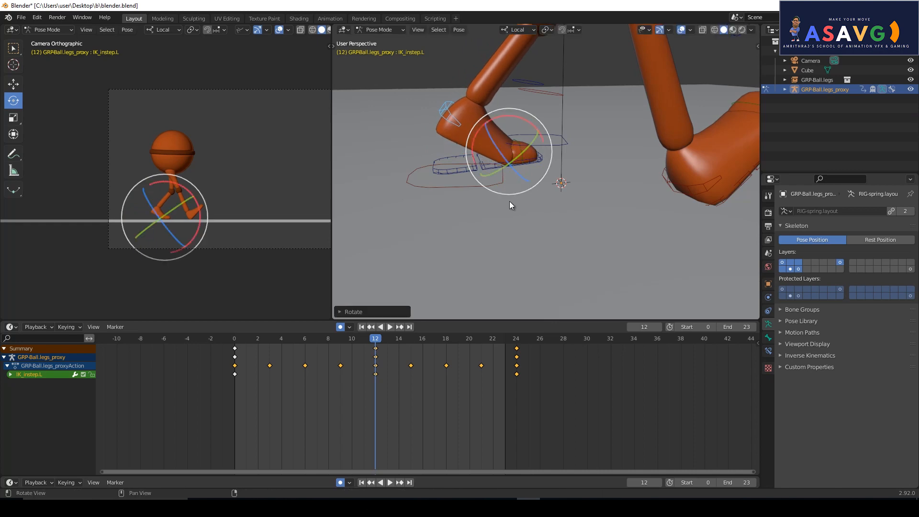
{"action": "middle_click_drag", "start_coordinate": [507, 200], "coordinate": [492, 194]}
{"action": "key", "text": "w"}
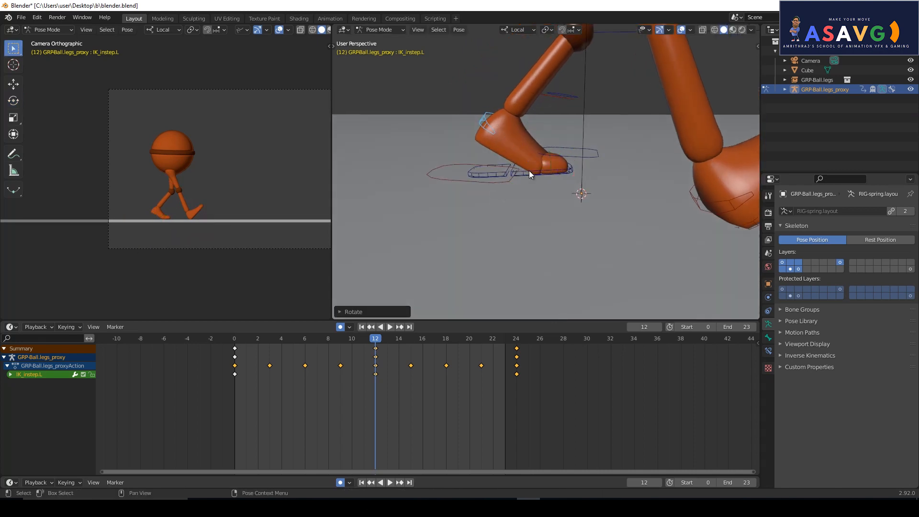
- Move the IK_foot.L control backward along the ground at frame 12 to extend the trailing left leg
{"action": "left_click", "coordinate": [13, 101]}
{"action": "key", "text": "w"}
{"action": "left_click", "coordinate": [510, 176]}
{"action": "left_click_drag", "start_coordinate": [532, 140], "coordinate": [359, 125]}
{"action": "left_click", "coordinate": [422, 104]}
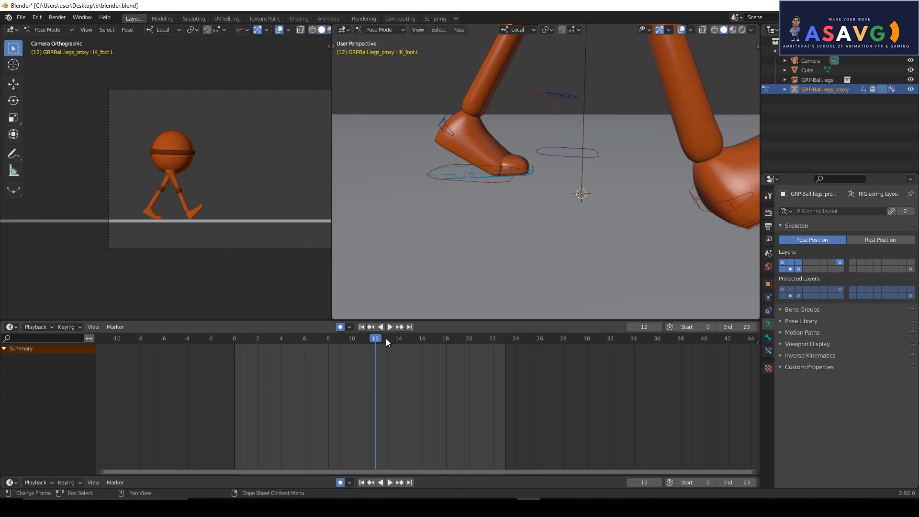
- Review the walk with all rig controls selected, stop at frame 3, and check the down pose in the walk.jpg reference in Photos
{"action": "scroll", "coordinate": [419, 154], "scroll_direction": "down", "scroll_amount": 6}
{"action": "scroll", "coordinate": [419, 154], "scroll_direction": "down", "scroll_amount": 2}
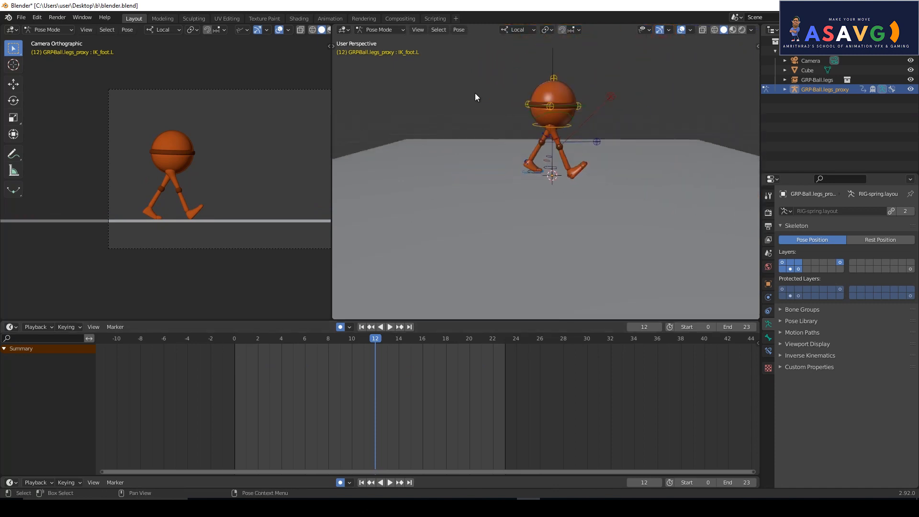
{"action": "left_click_drag", "start_coordinate": [473, 65], "coordinate": [652, 218]}
{"action": "key", "text": "space"}
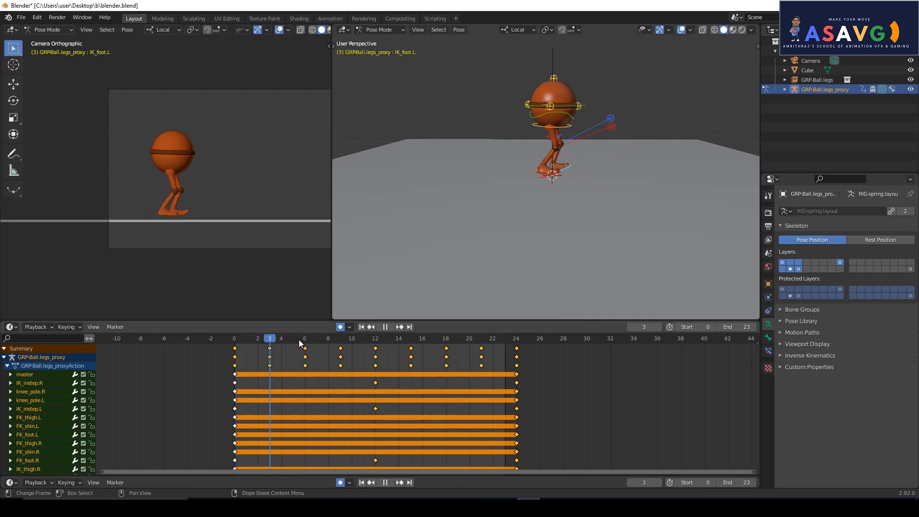
{"action": "left_click_drag", "start_coordinate": [462, 339], "coordinate": [270, 346]}
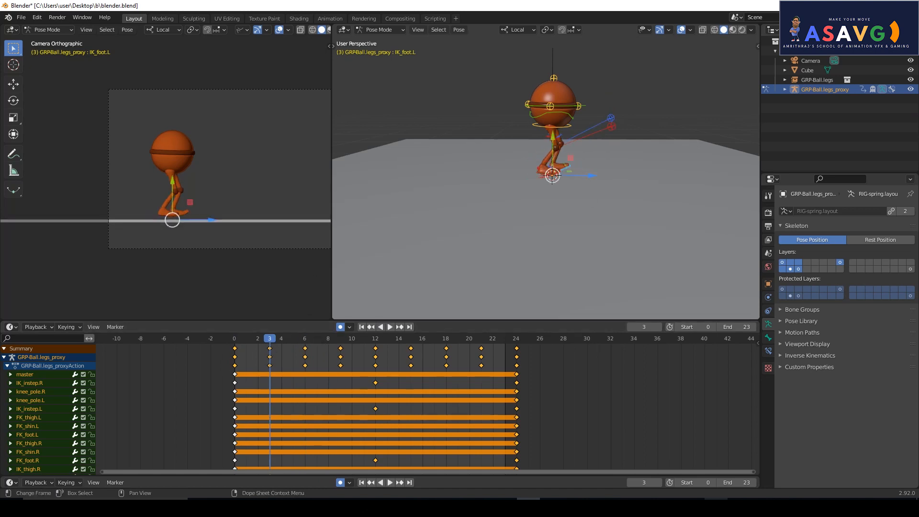
{"action": "key", "text": "alt+Tab"}
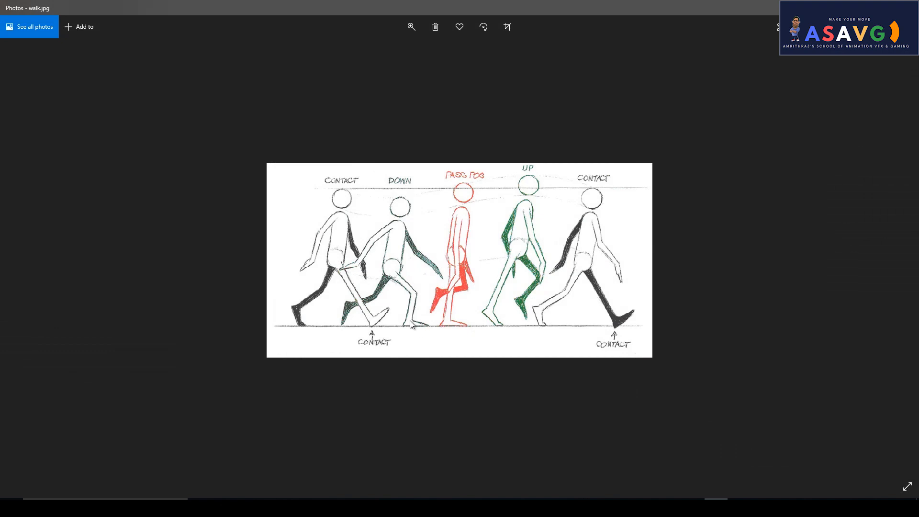
{"action": "key", "text": "alt+Tab"}
- Select the IK_foot.L control and rotate it at frame 3 so the left sole lies flat
{"action": "scroll", "coordinate": [572, 203], "scroll_direction": "up", "scroll_amount": 5}
{"action": "left_click_drag", "start_coordinate": [292, 340], "coordinate": [269, 345]}
{"action": "middle_click_drag", "start_coordinate": [583, 163], "coordinate": [518, 163]}
{"action": "left_click", "coordinate": [501, 153]}
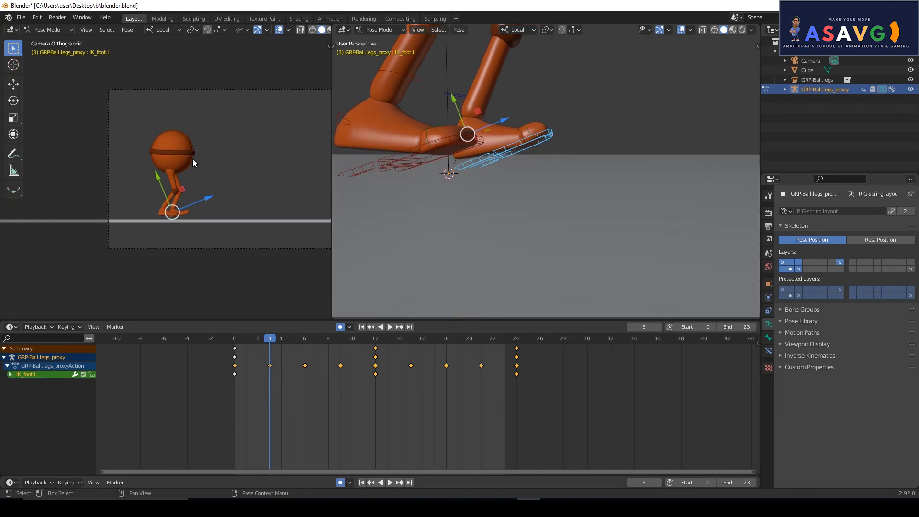
{"action": "left_click", "coordinate": [14, 100]}
{"action": "left_click_drag", "start_coordinate": [498, 162], "coordinate": [483, 188]}
{"action": "middle_click_drag", "start_coordinate": [484, 188], "coordinate": [499, 146]}
{"action": "left_click_drag", "start_coordinate": [514, 151], "coordinate": [516, 152]}
{"action": "scroll", "coordinate": [585, 179], "scroll_direction": "up", "scroll_amount": 4}
{"action": "middle_click_drag", "start_coordinate": [586, 178], "coordinate": [512, 182]}
{"action": "key", "text": "r"}
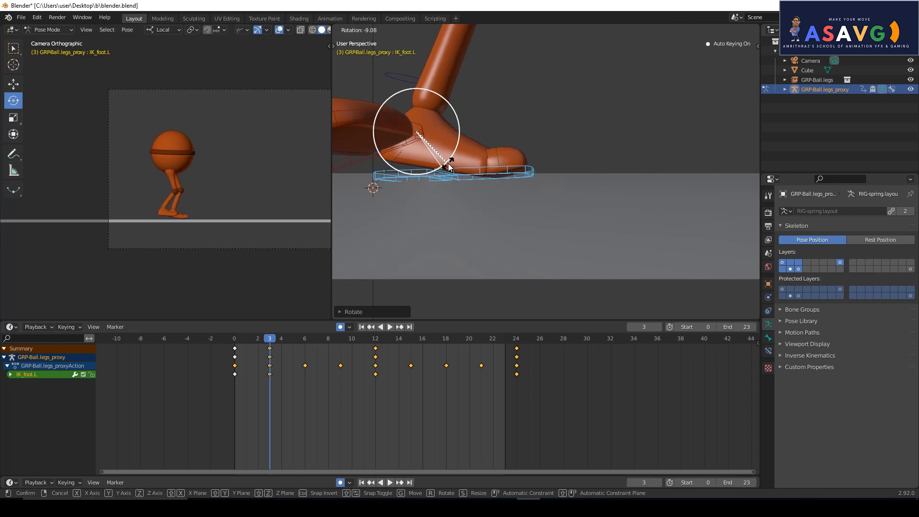
{"action": "left_click", "coordinate": [501, 151]}
- Rotate the toe.L control downward at frame 3 to straighten the left toe
{"action": "left_click", "coordinate": [500, 157]}
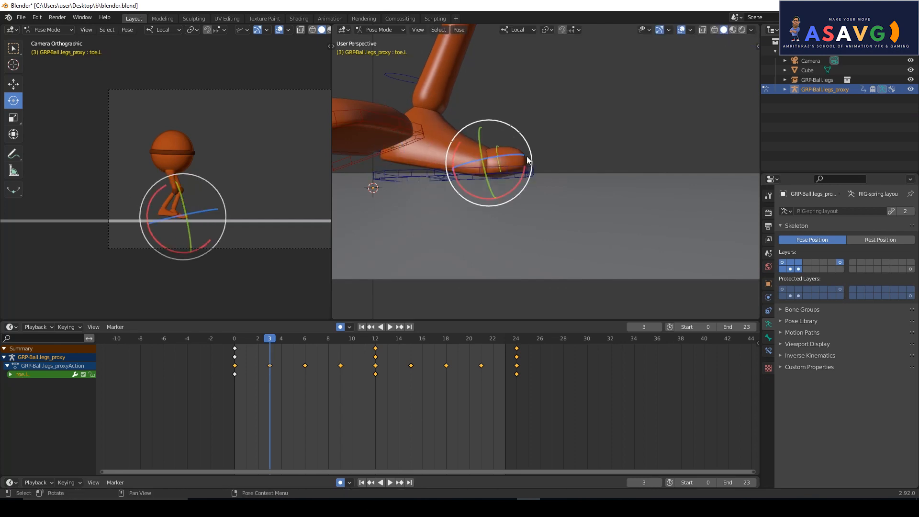
{"action": "left_click_drag", "start_coordinate": [533, 164], "coordinate": [533, 177]}
{"action": "middle_click_drag", "start_coordinate": [420, 182], "coordinate": [423, 176]}
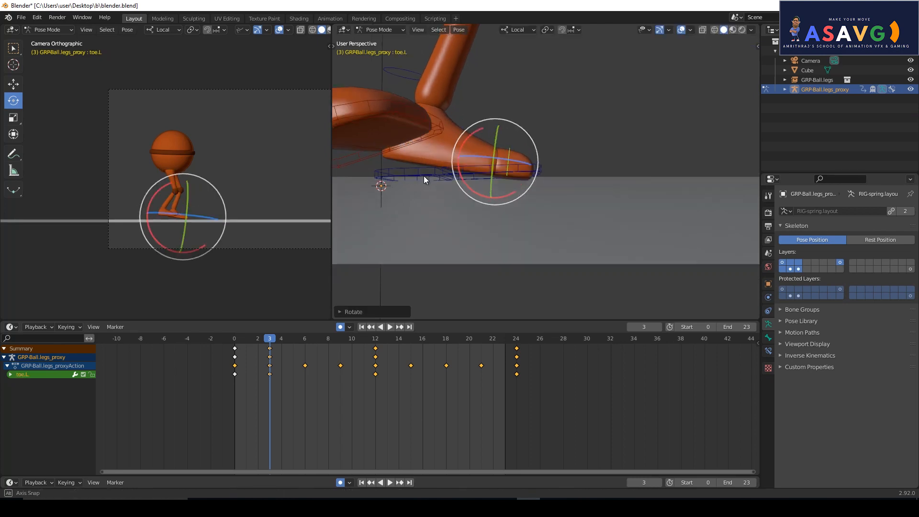
- Tilt the IK_foot.L control toe-up and lower the left foot onto the ground at frame 3
{"action": "left_click", "coordinate": [423, 169]}
{"action": "left_click_drag", "start_coordinate": [423, 168], "coordinate": [453, 163]}
{"action": "middle_click_drag", "start_coordinate": [453, 163], "coordinate": [287, 162]}
{"action": "middle_click_drag", "start_coordinate": [591, 184], "coordinate": [539, 173]}
{"action": "key", "text": "w"}
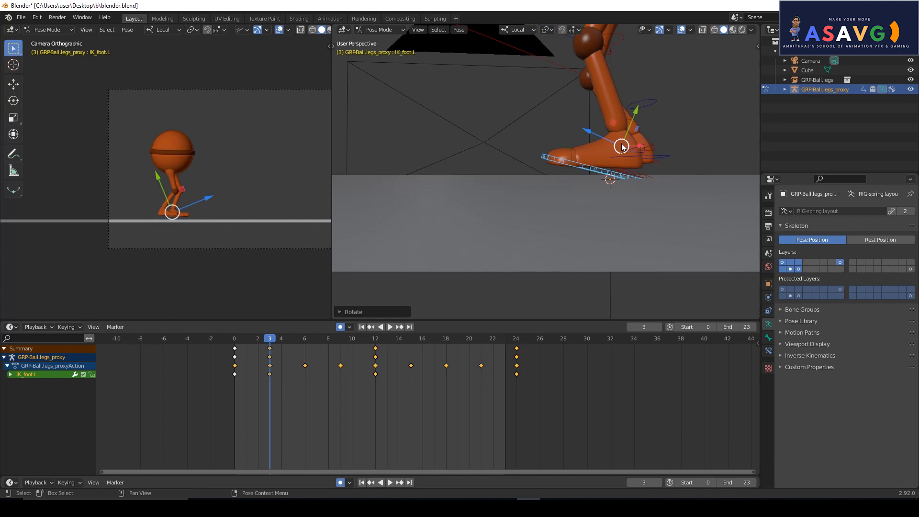
{"action": "key", "text": "g"}
{"action": "left_click", "coordinate": [619, 158]}
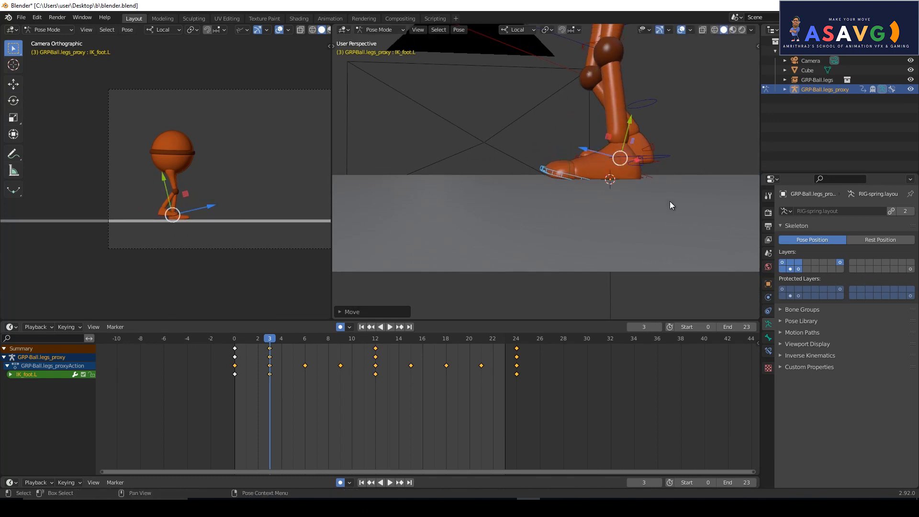
- Rotate the IK_foot.L control to level the toes and adjust its height along its local axis at frame 3
{"action": "left_click", "coordinate": [13, 100]}
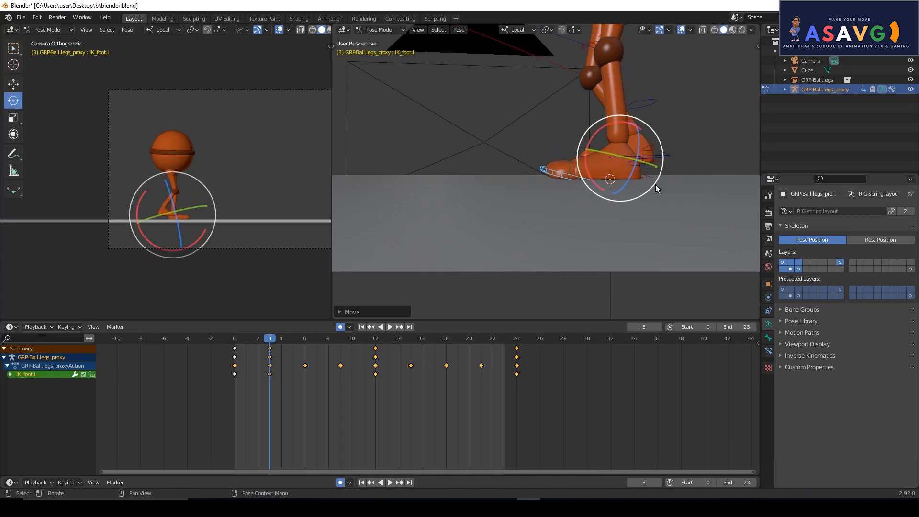
{"action": "left_click_drag", "start_coordinate": [653, 184], "coordinate": [658, 176]}
{"action": "key", "text": "w"}
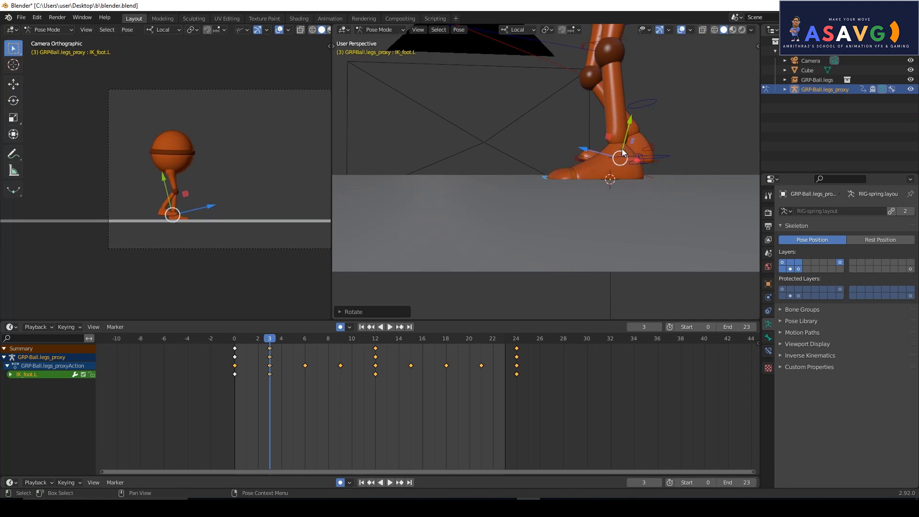
{"action": "key", "text": "g"}
{"action": "key", "text": "z"}
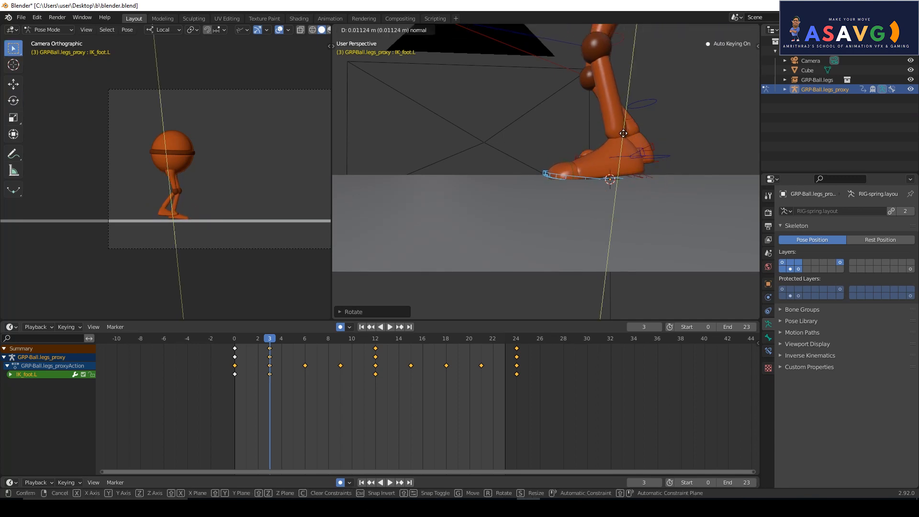
{"action": "left_click", "coordinate": [623, 136]}
- Select the IK_instep.L control and rotate it about its local axis at frame 3
{"action": "middle_click_drag", "start_coordinate": [623, 137], "coordinate": [638, 187]}
{"action": "left_click", "coordinate": [473, 183]}
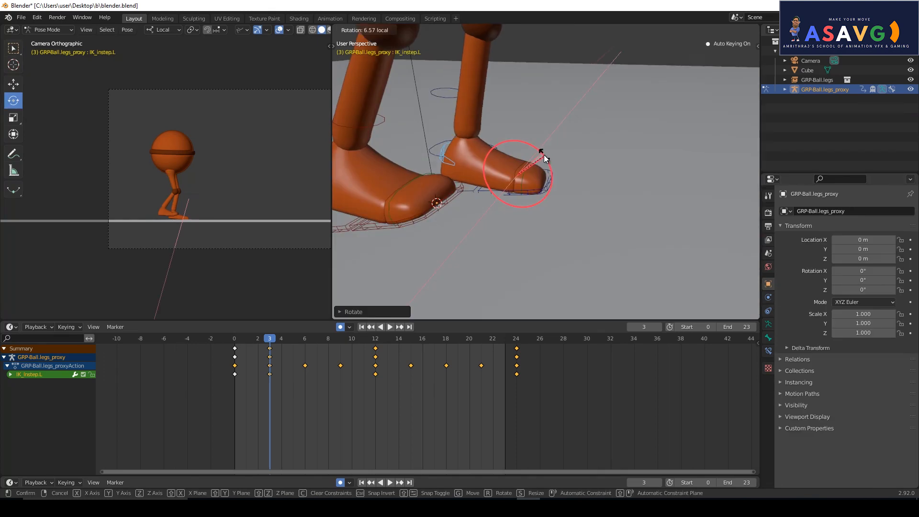
{"action": "left_click", "coordinate": [533, 165]}
{"action": "middle_click_drag", "start_coordinate": [533, 165], "coordinate": [480, 194]}
{"action": "key", "text": "w"}
- Try to shift the FK_foot.L control, and make a small rotation of the IK_instep.L control at frame 3
{"action": "left_click", "coordinate": [487, 140]}
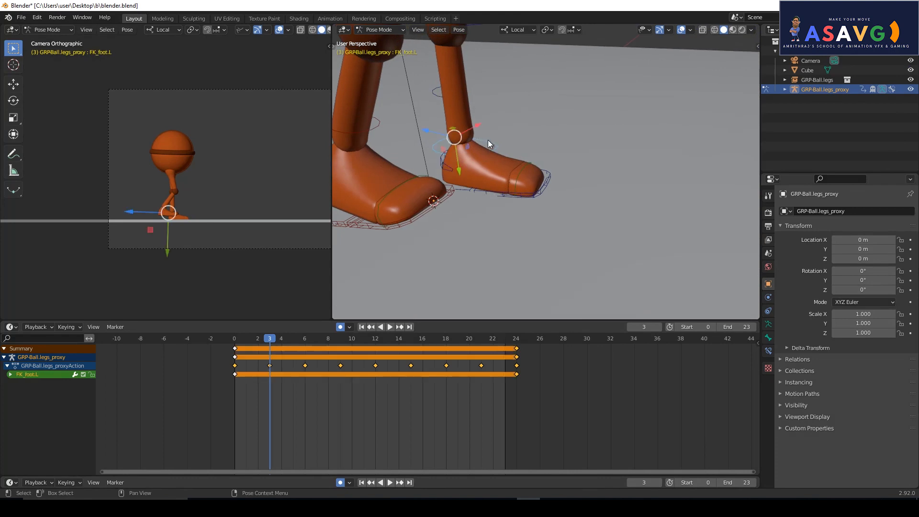
{"action": "left_click", "coordinate": [458, 168]}
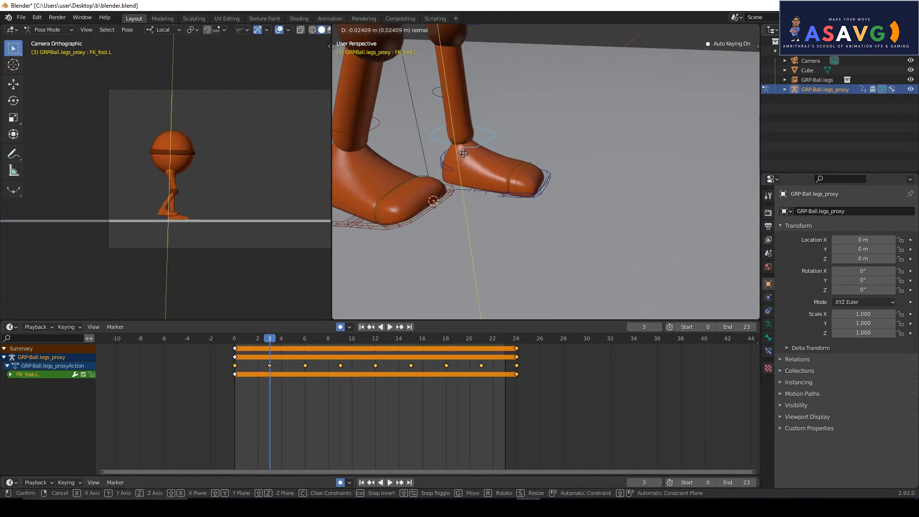
{"action": "left_click", "coordinate": [446, 165]}
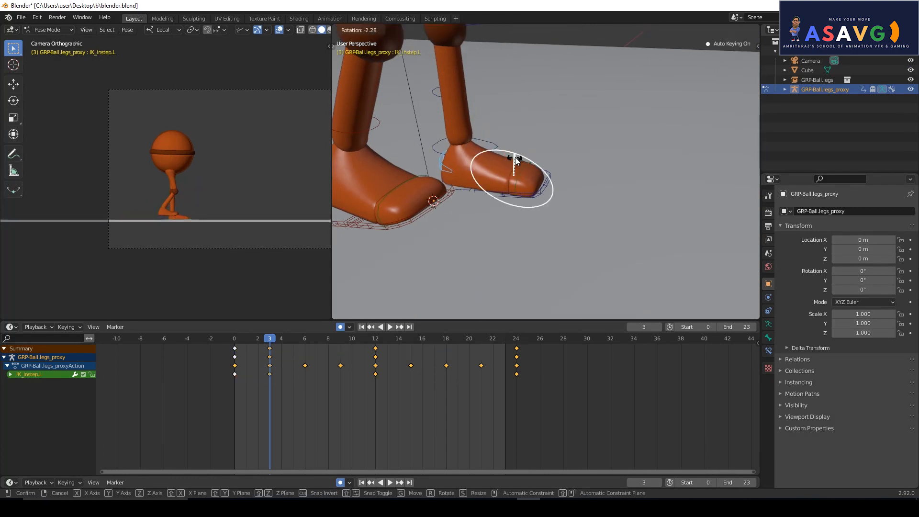
{"action": "mouse_move", "coordinate": [512, 175]}
{"action": "middle_mouse_down"}
{"action": "mouse_move", "coordinate": [490, 159]}
{"action": "mouse_move", "coordinate": [500, 169]}
{"action": "middle_mouse_up"}
- Adjust the height of the IK_foot.L control along its local axis at frame 3
{"action": "left_click", "coordinate": [494, 169]}
{"action": "key", "text": "g"}
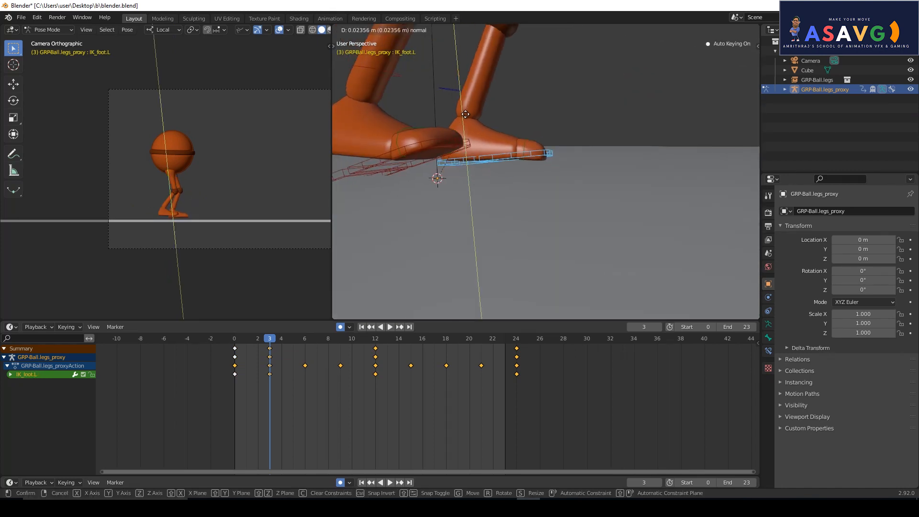
{"action": "left_click", "coordinate": [465, 125]}
- Rotate the IK_instep.L control at frame 3 to set the left heel on the ground
{"action": "middle_click_drag", "start_coordinate": [476, 168], "coordinate": [443, 177]}
{"action": "left_click", "coordinate": [444, 176]}
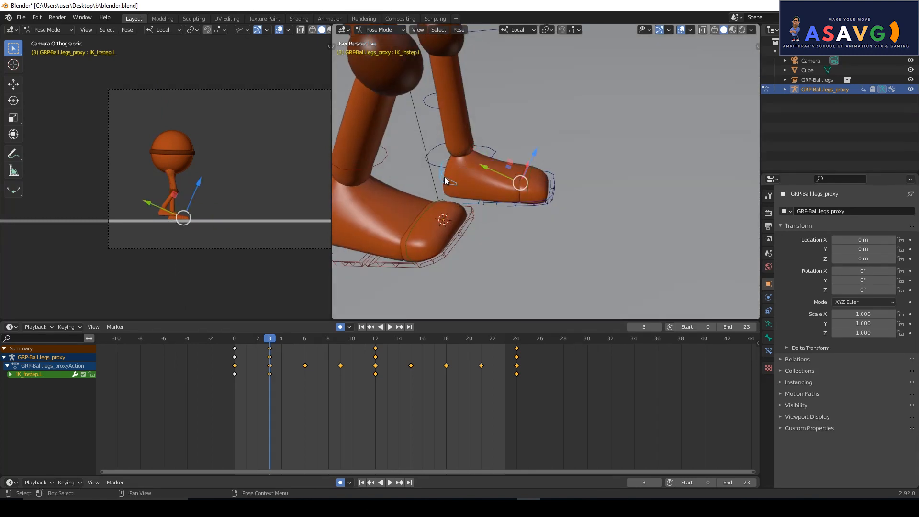
{"action": "left_click", "coordinate": [14, 99]}
{"action": "left_click", "coordinate": [536, 180]}
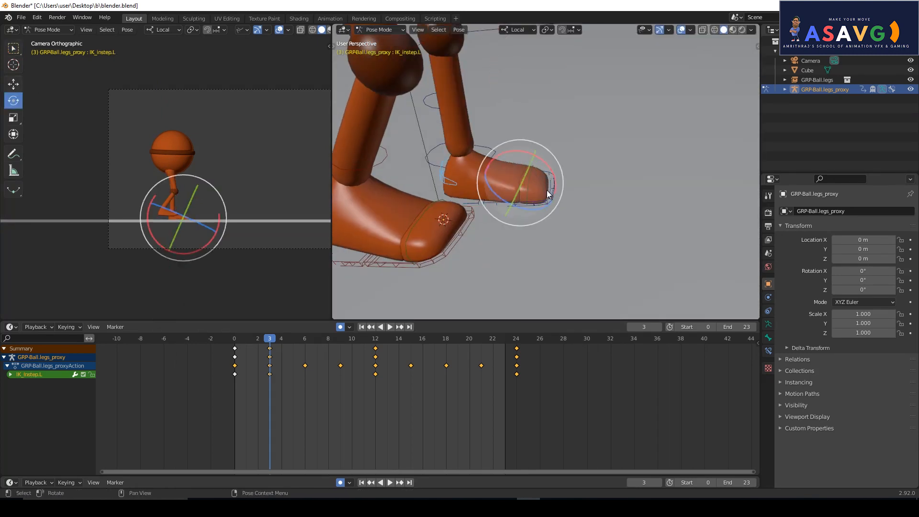
{"action": "key", "text": "w"}
{"action": "left_click", "coordinate": [14, 100]}
{"action": "left_click_drag", "start_coordinate": [532, 154], "coordinate": [546, 159]}
{"action": "middle_click_drag", "start_coordinate": [546, 159], "coordinate": [530, 197]}
{"action": "key", "text": "w"}
- Copy the IK_foot.L keyframe at frame 3 and paste it at frame 6
{"action": "middle_click_drag", "start_coordinate": [455, 186], "coordinate": [477, 197]}
{"action": "left_click", "coordinate": [478, 193]}
{"action": "key", "text": "space"}
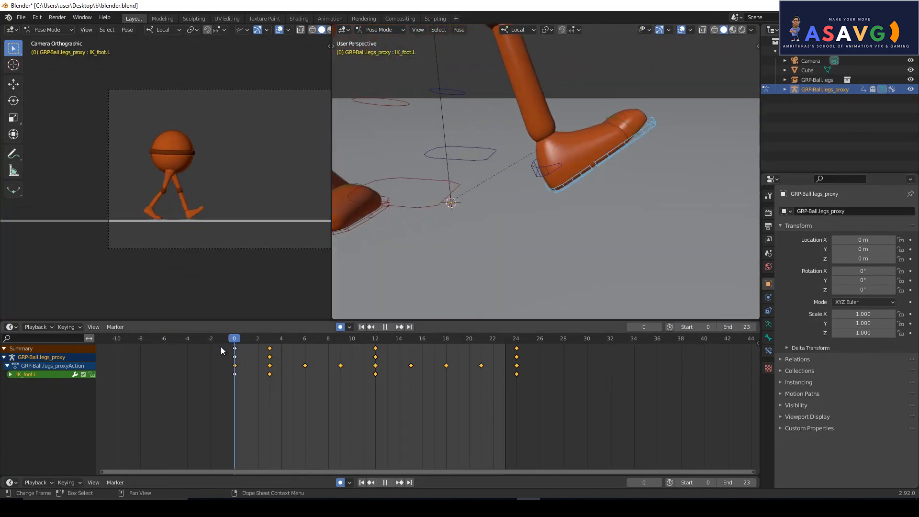
{"action": "key", "text": "space"}
{"action": "left_click_drag", "start_coordinate": [278, 386], "coordinate": [261, 342]}
{"action": "right_click", "coordinate": [269, 357]}
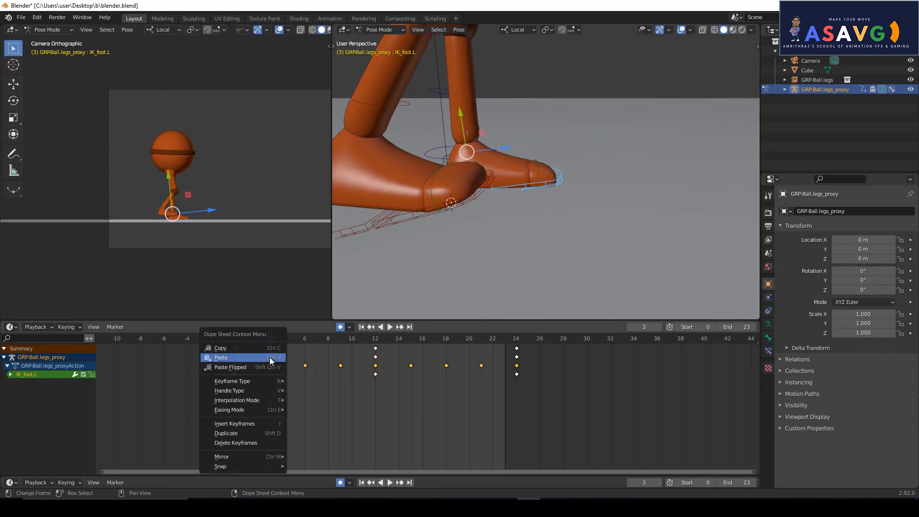
{"action": "left_click", "coordinate": [265, 348]}
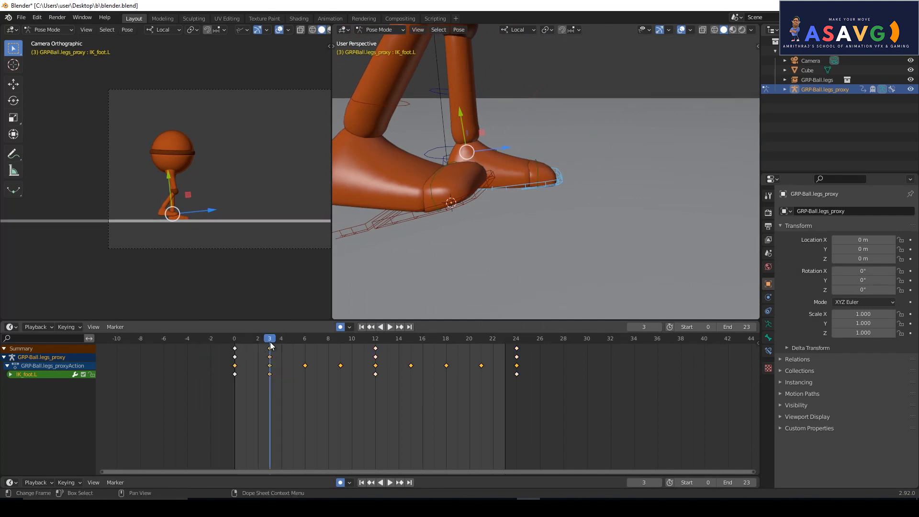
{"action": "key", "text": "space"}
{"action": "key", "text": "space"}
{"action": "right_click", "coordinate": [305, 365]}
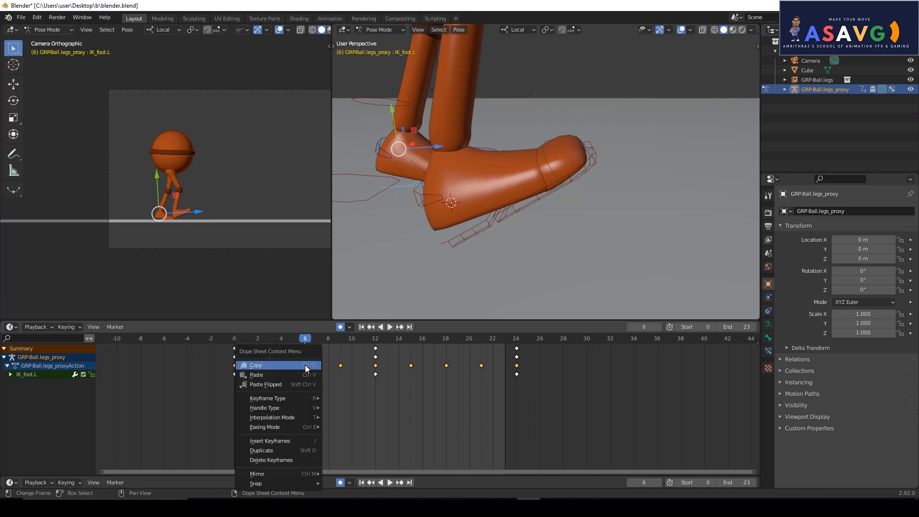
{"action": "left_click", "coordinate": [291, 373]}
- Try to move the IK_foot.L control backward along the ground at frame 6
{"action": "middle_click_drag", "start_coordinate": [455, 225], "coordinate": [493, 159]}
{"action": "left_click_drag", "start_coordinate": [518, 147], "coordinate": [451, 144]}
{"action": "middle_click_drag", "start_coordinate": [441, 200], "coordinate": [491, 160]}
{"action": "key", "text": "ctrl+z"}
- Select the IK_instep.L control and rotate it at frame 6 to adjust the left heel
{"action": "left_click", "coordinate": [477, 145]}
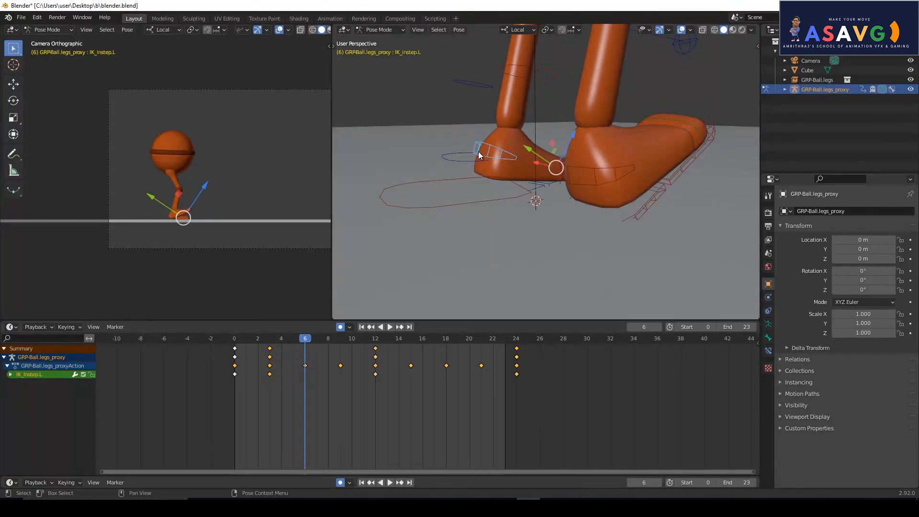
{"action": "left_click", "coordinate": [12, 99]}
{"action": "left_click_drag", "start_coordinate": [524, 165], "coordinate": [526, 176]}
{"action": "middle_click_drag", "start_coordinate": [526, 176], "coordinate": [495, 186]}
{"action": "key", "text": "w"}
- Slide the IK_foot.L control backward at frame 6 and play back the left foot's motion
{"action": "left_click", "coordinate": [536, 186]}
{"action": "left_click_drag", "start_coordinate": [514, 141], "coordinate": [411, 133]}
{"action": "key", "text": "space"}
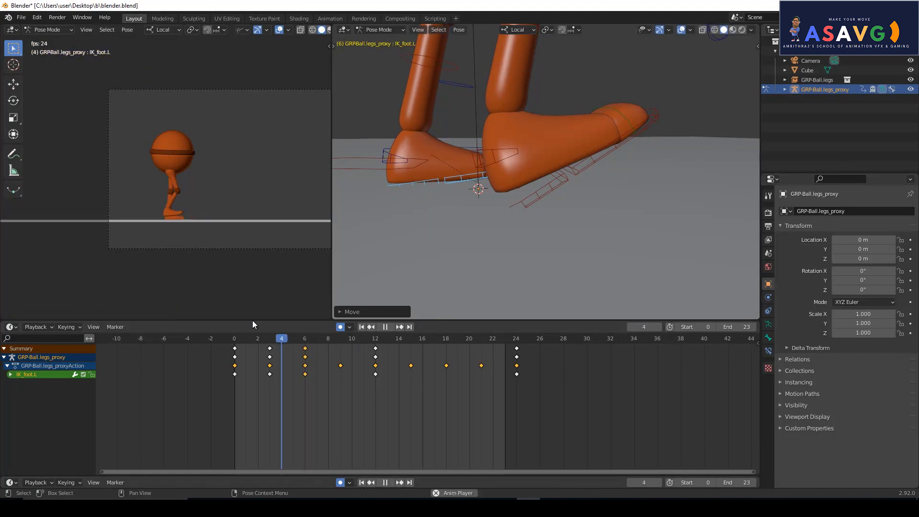
- Review the left foot's motion up to frame 9 and compare the poses with the walk.jpg reference
{"action": "key", "text": "space"}
{"action": "key", "text": "space"}
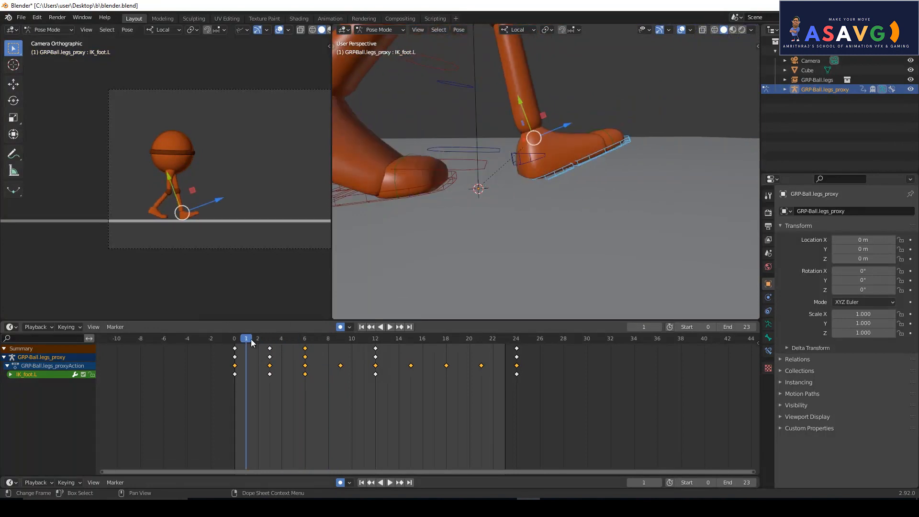
{"action": "left_click", "coordinate": [341, 340]}
{"action": "key", "text": "space"}
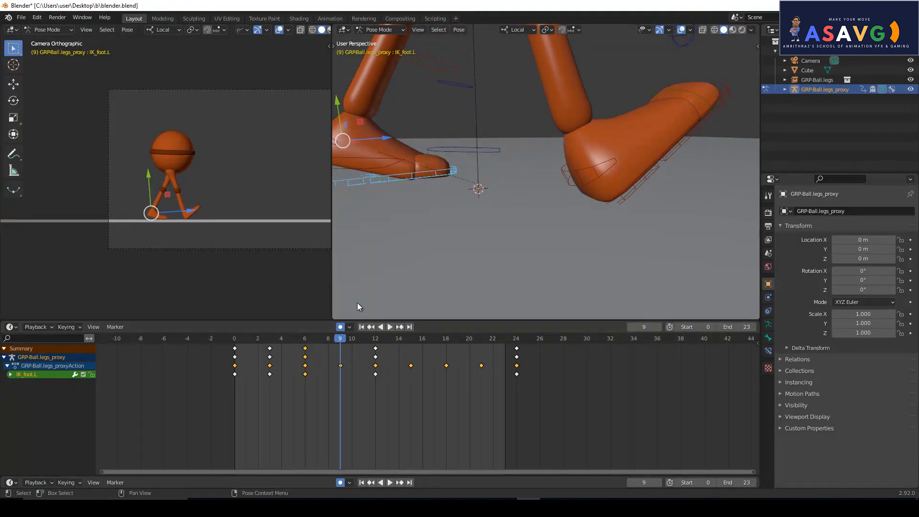
{"action": "middle_click_drag", "start_coordinate": [406, 177], "coordinate": [517, 179], "text": "shift"}
{"action": "left_click_drag", "start_coordinate": [342, 340], "coordinate": [248, 357]}
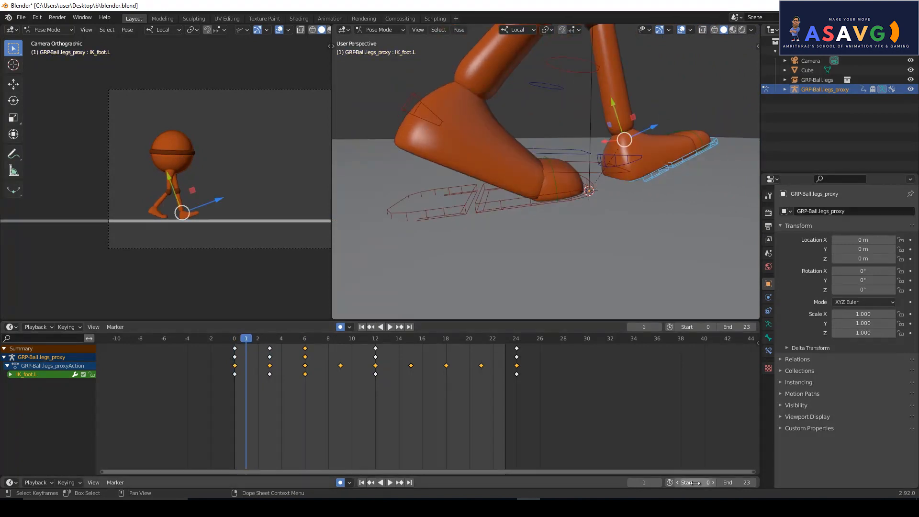
{"action": "key", "text": "alt+Tab"}
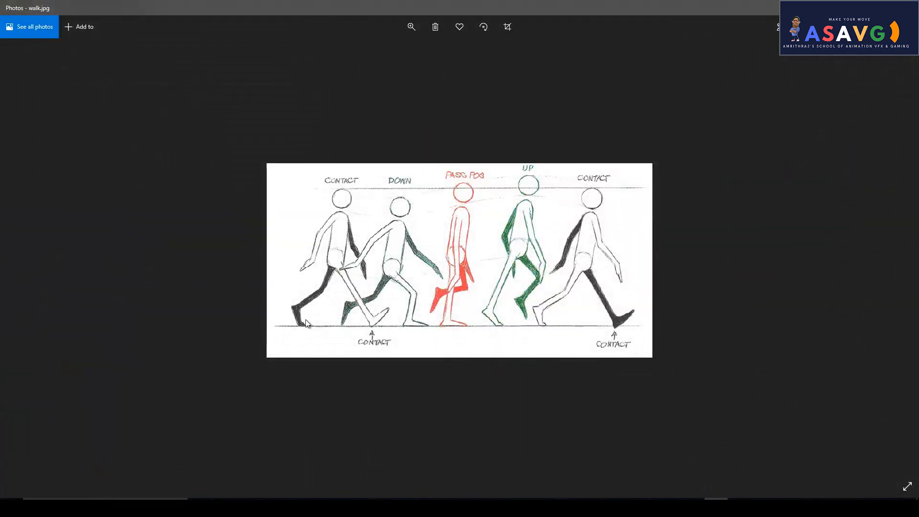
{"action": "key", "text": "alt+Tab"}
- Select the IK_foot.R control and go to frame 3 for the down pose
{"action": "middle_click_drag", "start_coordinate": [545, 232], "coordinate": [547, 211]}
{"action": "left_click", "coordinate": [431, 182]}
{"action": "middle_click_drag", "start_coordinate": [431, 192], "coordinate": [492, 190]}
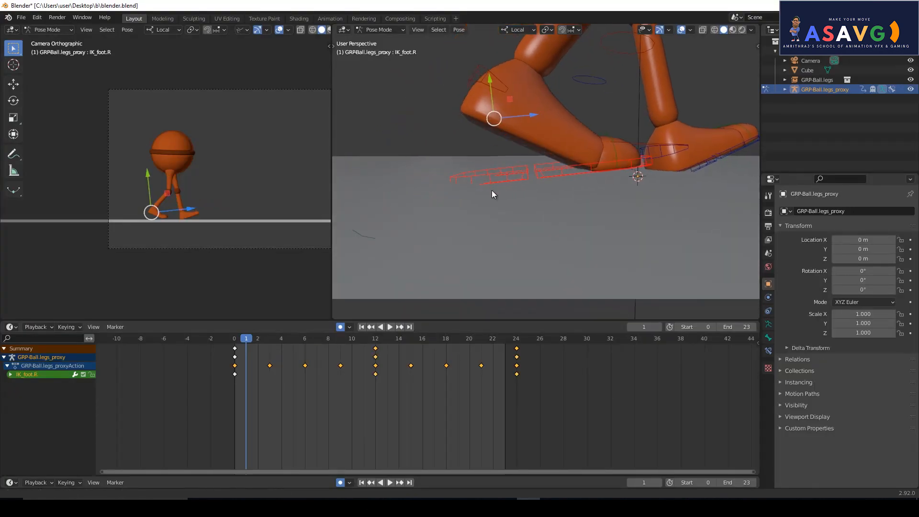
{"action": "left_click_drag", "start_coordinate": [251, 340], "coordinate": [272, 341]}
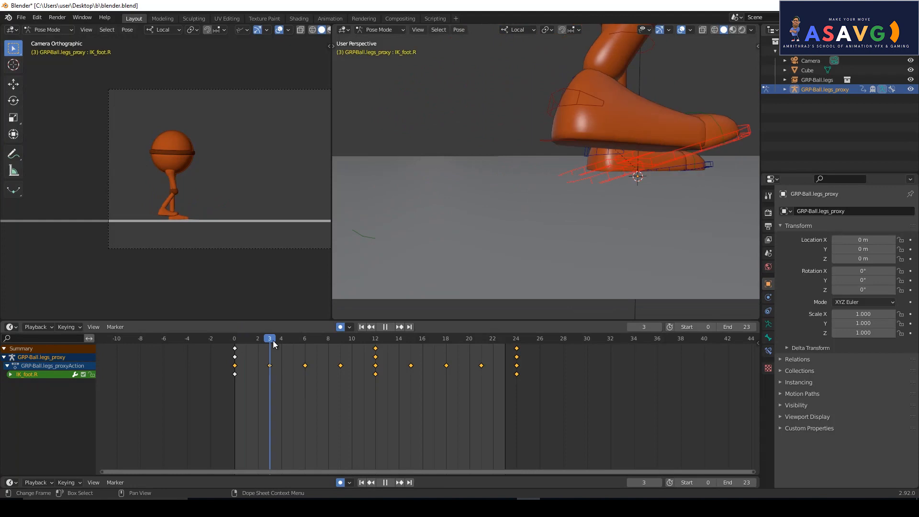
- Try to rotate the toe.R control at frame 3
{"action": "scroll", "coordinate": [536, 199], "scroll_direction": "down", "scroll_amount": 3}
{"action": "middle_click_drag", "start_coordinate": [570, 185], "coordinate": [506, 185]}
{"action": "left_click", "coordinate": [506, 186]}
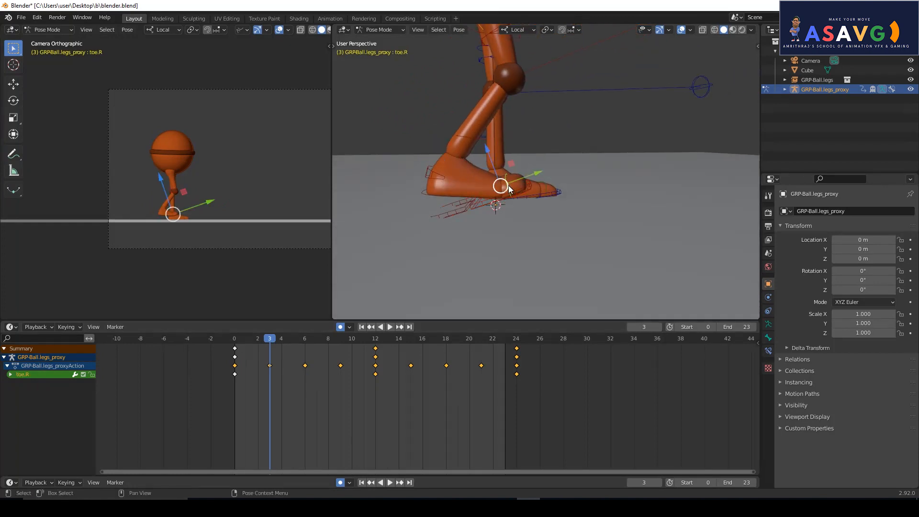
{"action": "left_click", "coordinate": [11, 103]}
{"action": "left_click_drag", "start_coordinate": [536, 181], "coordinate": [543, 204]}
{"action": "key", "text": "ctrl+z"}
- Select the toe.R control and rotate it at frame 3 to bend the right toe
{"action": "left_click", "coordinate": [448, 212]}
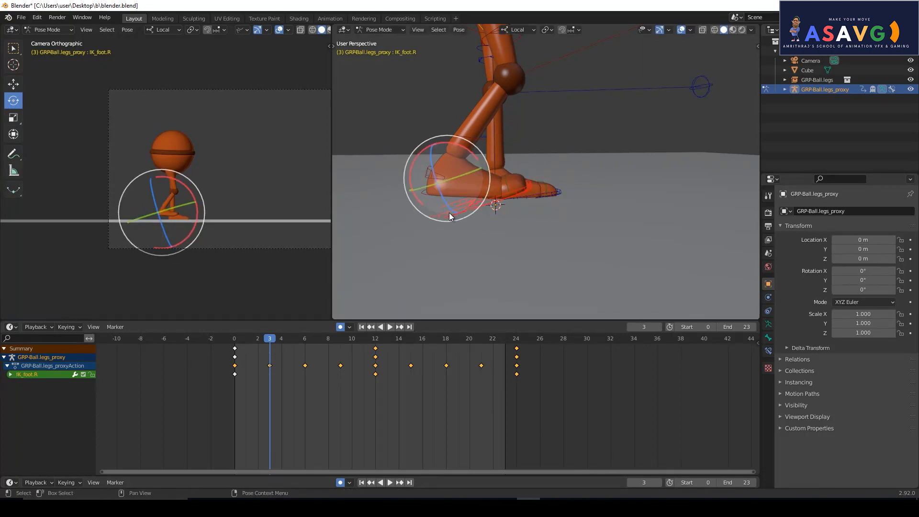
{"action": "left_click", "coordinate": [507, 185]}
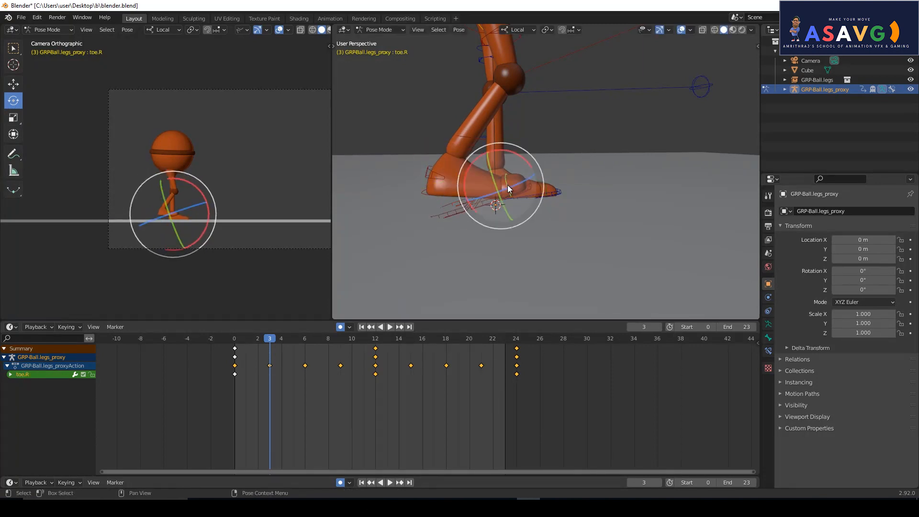
{"action": "left_click_drag", "start_coordinate": [530, 164], "coordinate": [541, 179]}
- Reposition the IK_foot.R control at frame 3 so the right foot sits at ground level, and play back the motion
{"action": "left_click", "coordinate": [427, 191]}
{"action": "key", "text": "w"}
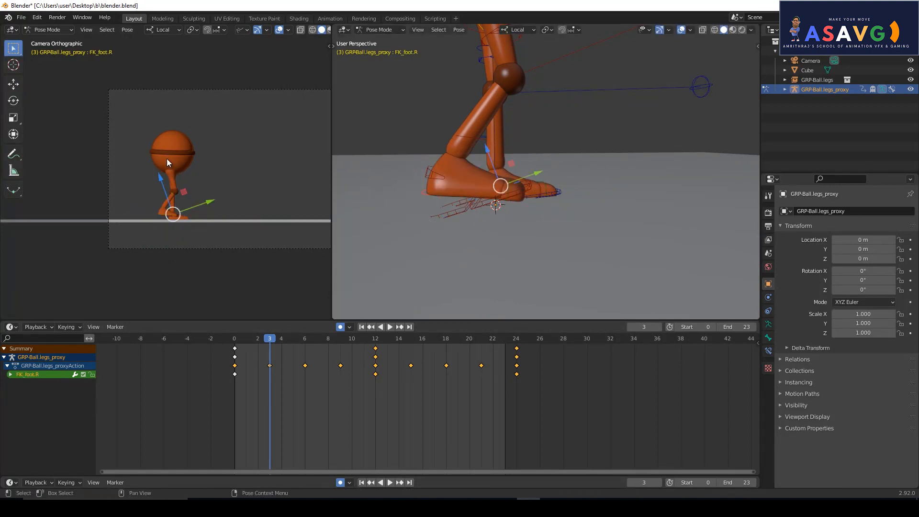
{"action": "left_click", "coordinate": [13, 87]}
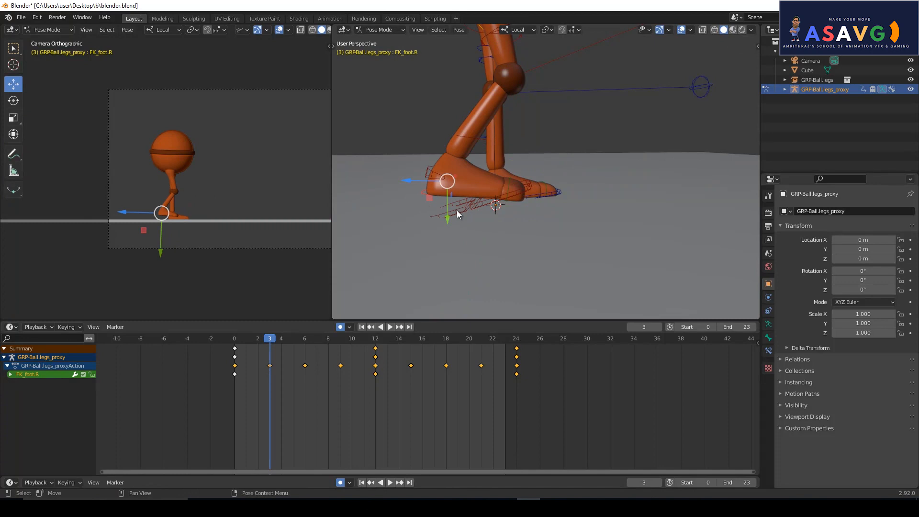
{"action": "left_click", "coordinate": [450, 194]}
{"action": "left_click_drag", "start_coordinate": [438, 158], "coordinate": [445, 179]}
{"action": "mouse_move", "coordinate": [455, 224]}
{"action": "middle_mouse_down"}
{"action": "mouse_move", "coordinate": [489, 210]}
{"action": "mouse_move", "coordinate": [459, 215]}
{"action": "middle_mouse_up"}
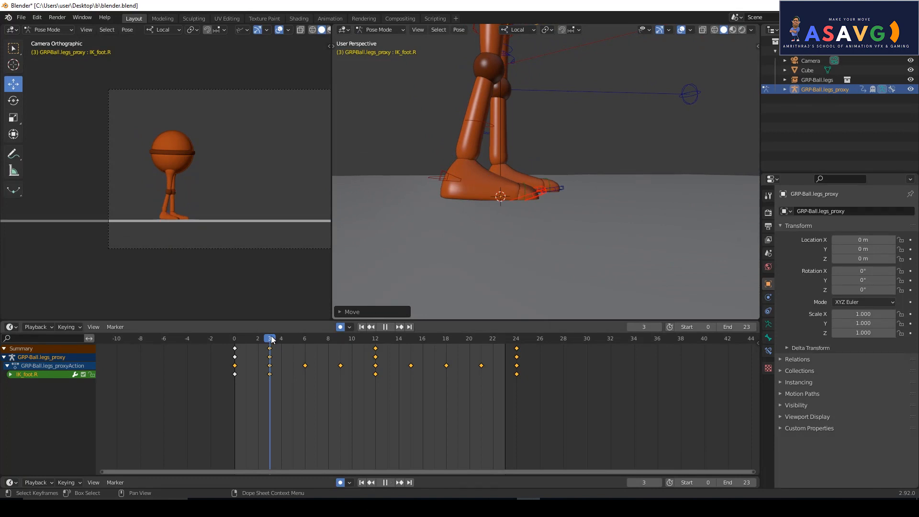
{"action": "key", "text": "shift+Left"}
{"action": "key", "text": "space"}
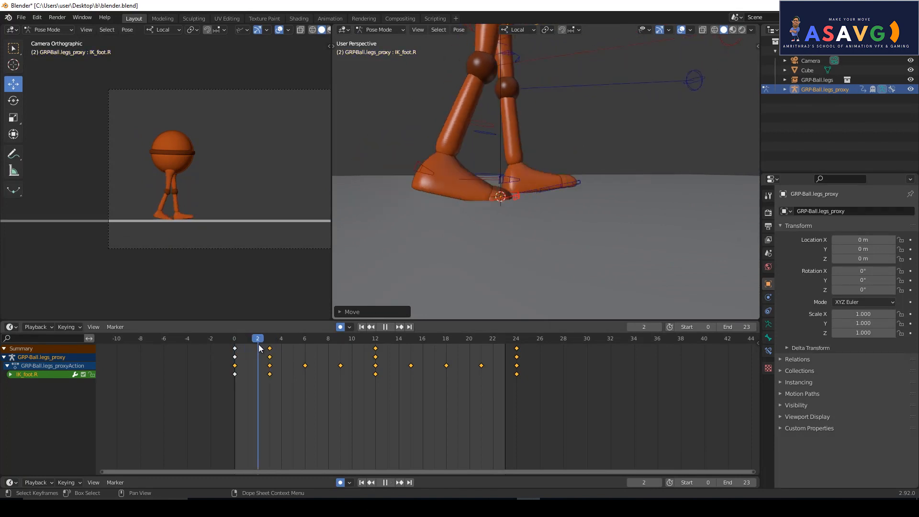
{"action": "key", "text": "space"}
- Slide the IK_foot.R control backward along the ground at frame 3 and play back the right foot's motion
{"action": "key", "text": "g"}
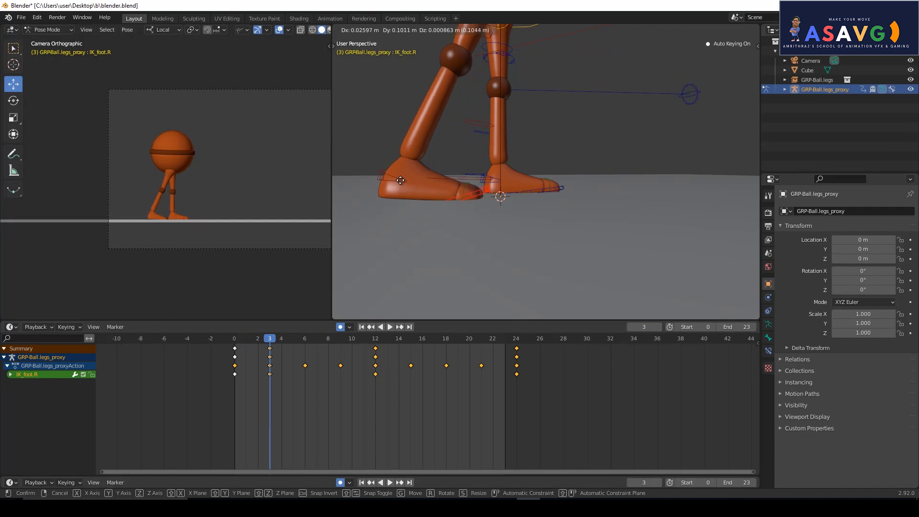
{"action": "left_click", "coordinate": [389, 181]}
{"action": "key", "text": "space"}
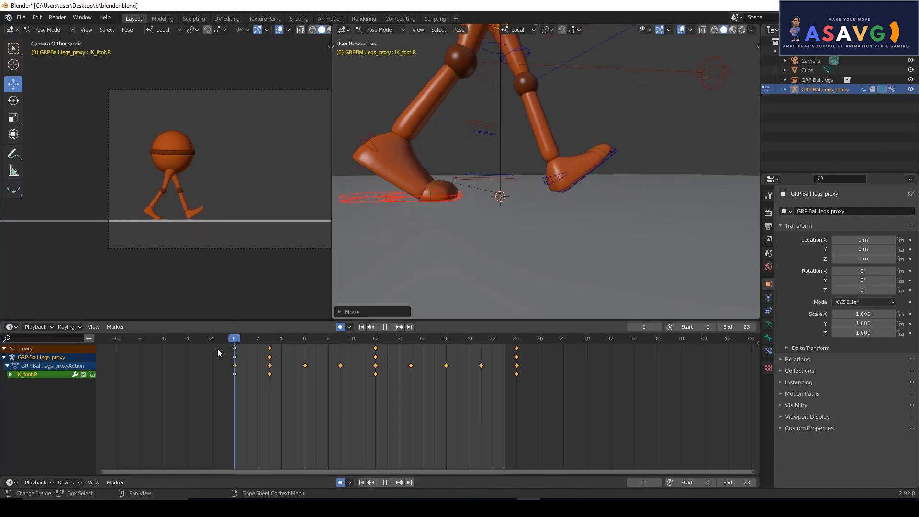
{"action": "key", "text": "space"}
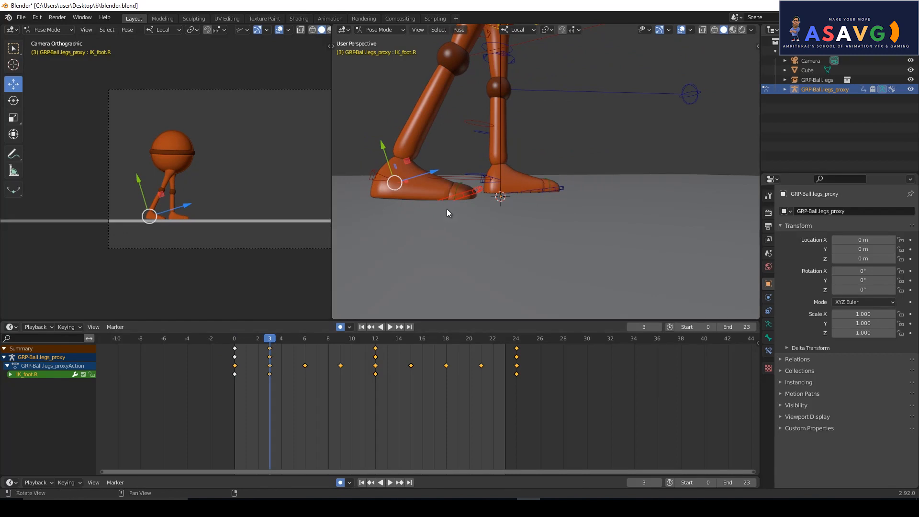
- Try to rotate the right toe and move the IK_instep.R control at frame 3
{"action": "left_click", "coordinate": [459, 198]}
{"action": "left_click", "coordinate": [13, 100]}
{"action": "left_click_drag", "start_coordinate": [497, 190], "coordinate": [485, 224]}
{"action": "key", "text": "ctrl+z"}
{"action": "left_click", "coordinate": [375, 184]}
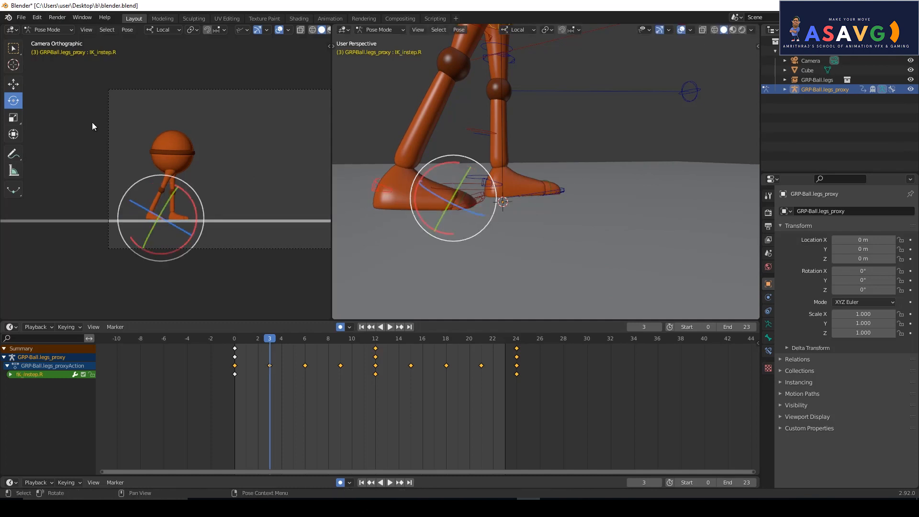
{"action": "left_click", "coordinate": [12, 85]}
{"action": "left_click_drag", "start_coordinate": [449, 192], "coordinate": [451, 230]}
{"action": "key", "text": "ctrl+z"}
- Raise the IK_foot.R control at frame 3 and rotate it to tip the right toe downward
{"action": "middle_click_drag", "start_coordinate": [377, 217], "coordinate": [417, 229]}
{"action": "left_click", "coordinate": [401, 182]}
{"action": "left_click_drag", "start_coordinate": [392, 174], "coordinate": [397, 152]}
{"action": "left_click", "coordinate": [18, 103]}
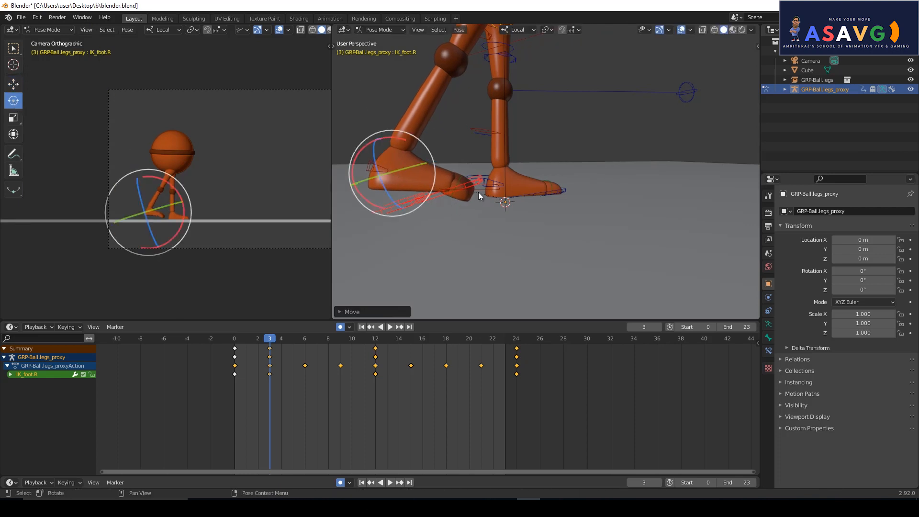
{"action": "left_click_drag", "start_coordinate": [417, 207], "coordinate": [410, 218]}
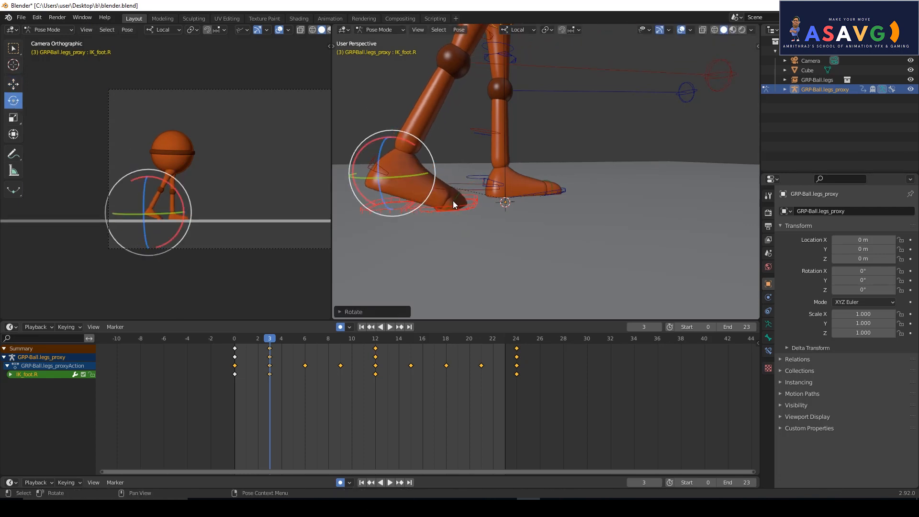
- Rotate the toe.R control at frame 3 to match the tilted right foot
{"action": "left_click", "coordinate": [456, 198]}
{"action": "left_click_drag", "start_coordinate": [487, 189], "coordinate": [461, 180]}
{"action": "middle_click_drag", "start_coordinate": [462, 180], "coordinate": [470, 216]}
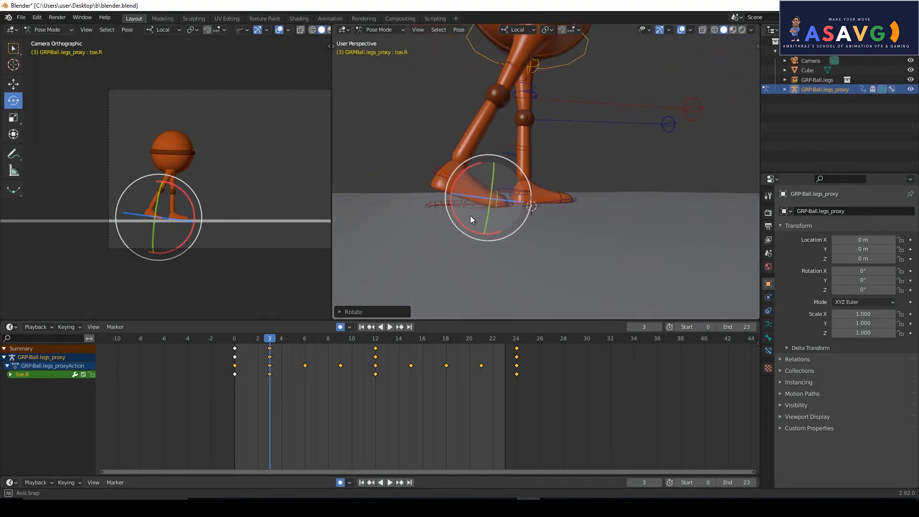
{"action": "mouse_move", "coordinate": [267, 337]}
{"action": "left_mouse_down"}
{"action": "mouse_move", "coordinate": [230, 345]}
{"action": "mouse_move", "coordinate": [275, 332]}
{"action": "left_mouse_up"}
- Tilt the IK_foot.R control further at frame 3, lift the heel to bend the knee, and play back the motion
{"action": "key", "text": "w"}
{"action": "left_click", "coordinate": [443, 203]}
{"action": "left_click", "coordinate": [13, 100]}
{"action": "left_click_drag", "start_coordinate": [475, 223], "coordinate": [444, 222]}
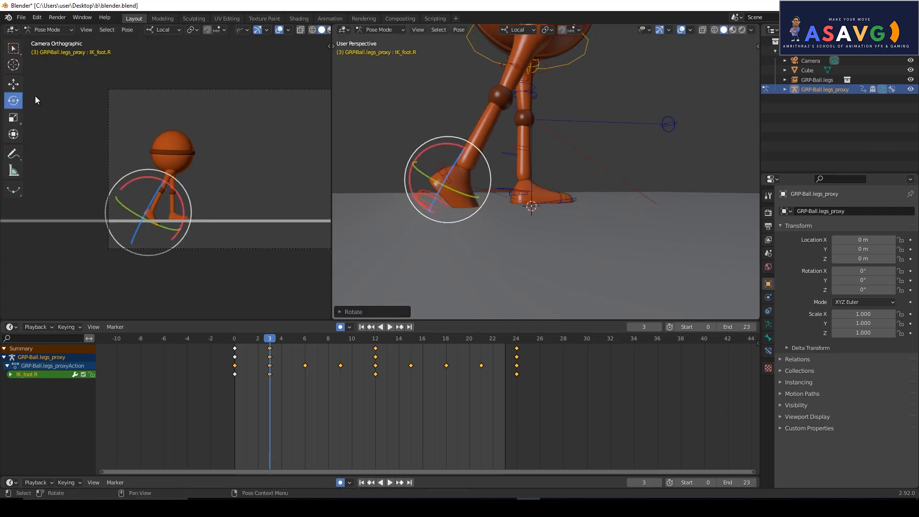
{"action": "left_click", "coordinate": [8, 86]}
{"action": "left_click_drag", "start_coordinate": [448, 182], "coordinate": [445, 153]}
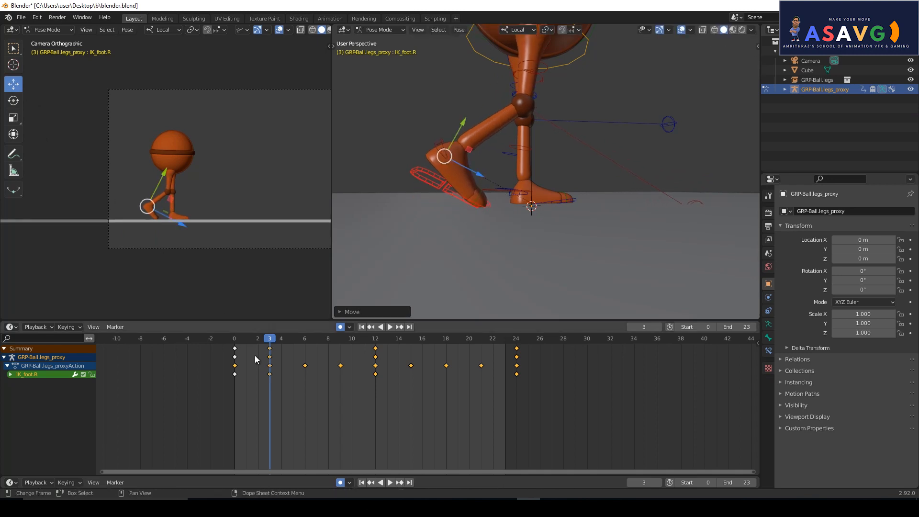
{"action": "left_click", "coordinate": [222, 343]}
{"action": "key", "text": "space"}
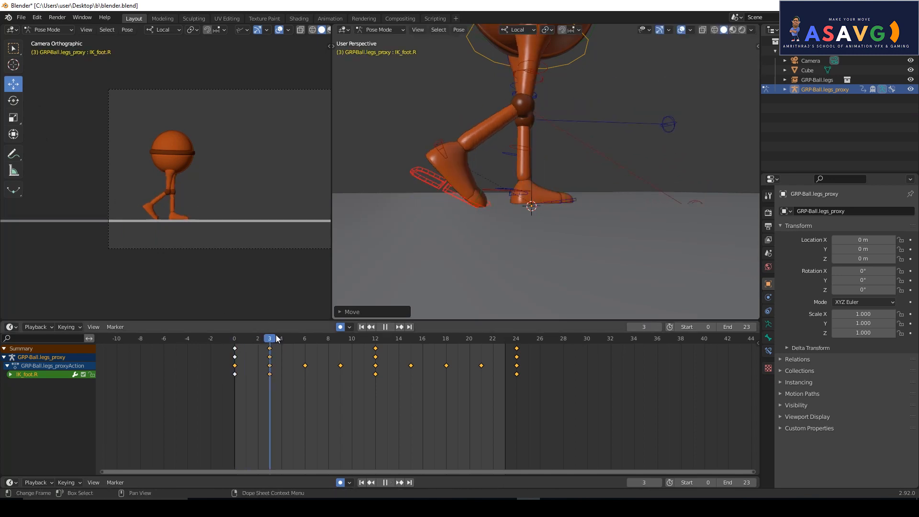
{"action": "key", "text": "space"}
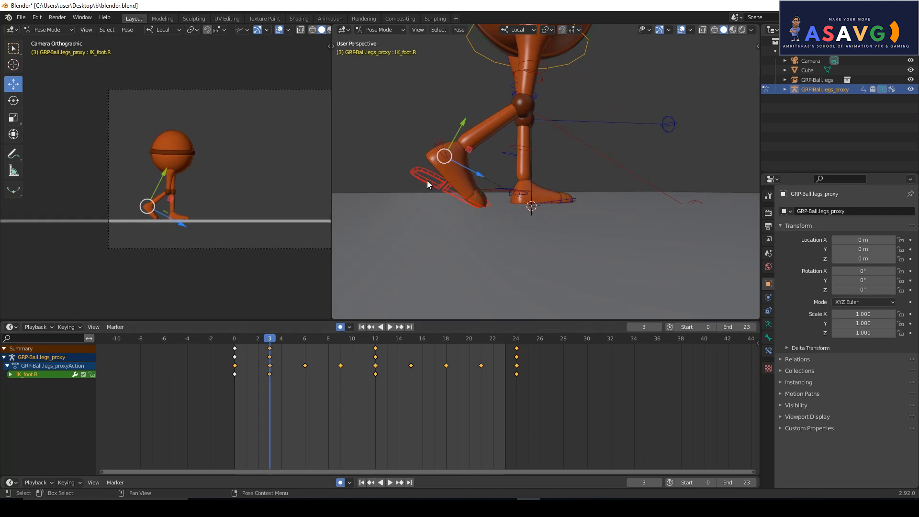
- Refine the IK_foot.R control at frame 3 by rotating it steeper and raising it slightly
{"action": "left_click", "coordinate": [14, 101]}
{"action": "left_click_drag", "start_coordinate": [469, 188], "coordinate": [462, 196]}
{"action": "left_click", "coordinate": [14, 85]}
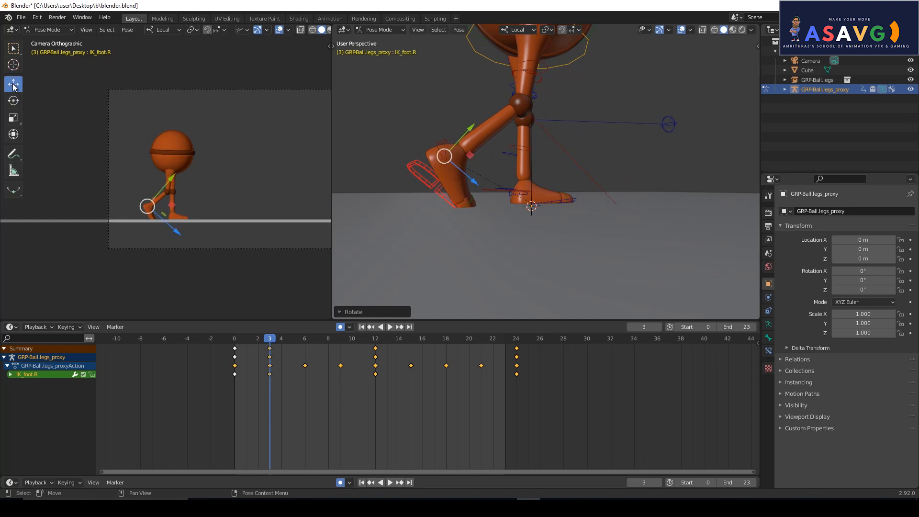
{"action": "left_click_drag", "start_coordinate": [448, 159], "coordinate": [446, 144]}
{"action": "middle_click_drag", "start_coordinate": [446, 144], "coordinate": [461, 200]}
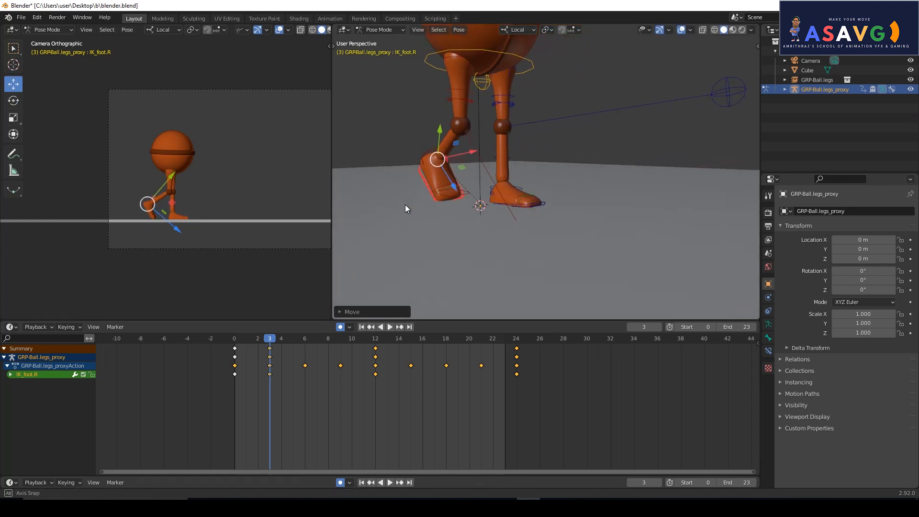
{"action": "left_click", "coordinate": [13, 100]}
{"action": "left_click_drag", "start_coordinate": [461, 200], "coordinate": [411, 216]}
{"action": "middle_click_drag", "start_coordinate": [412, 216], "coordinate": [472, 212]}
- Rotate the toe.R control at frame 3 to bend the right toe against the ground, and play back from frame 0
{"action": "left_click", "coordinate": [455, 206]}
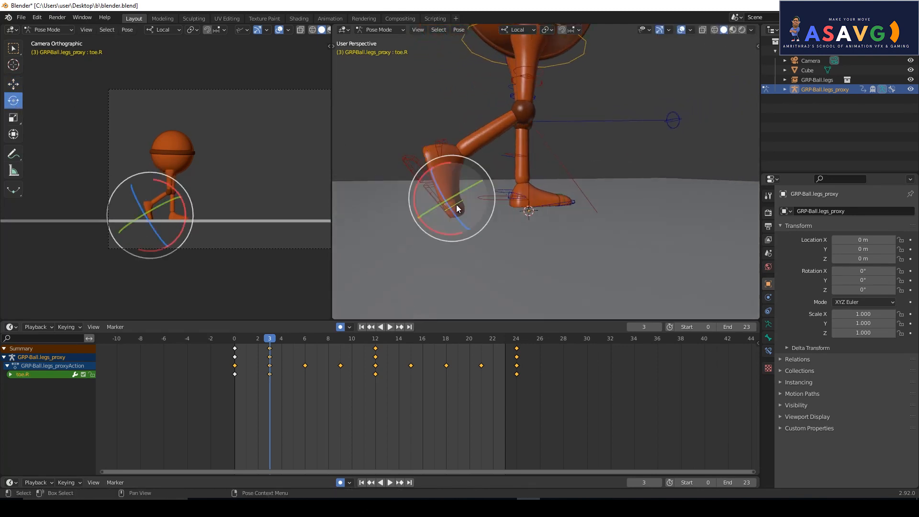
{"action": "mouse_move", "coordinate": [490, 219]}
{"action": "left_mouse_down"}
{"action": "mouse_move", "coordinate": [494, 201]}
{"action": "mouse_move", "coordinate": [498, 225]}
{"action": "left_mouse_up"}
{"action": "left_click", "coordinate": [240, 340]}
{"action": "key", "text": "space"}
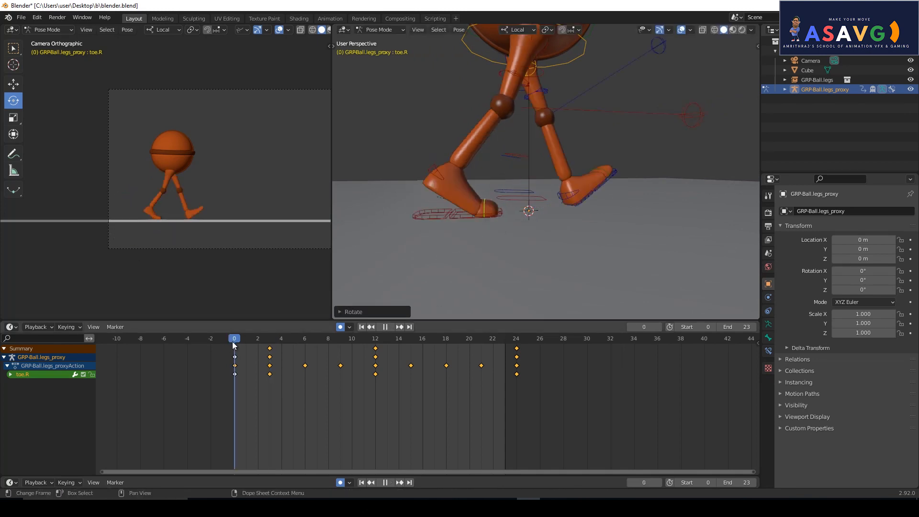
- Raise the IK_foot.R control at frame 6 and compare the passing position with the walk.jpg reference
{"action": "left_click_drag", "start_coordinate": [251, 339], "coordinate": [308, 339]}
{"action": "key", "text": "w"}
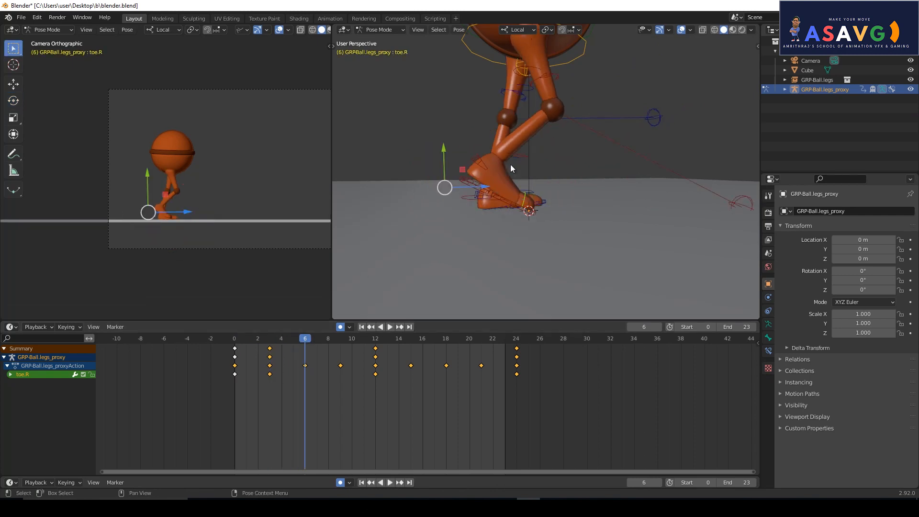
{"action": "left_click", "coordinate": [498, 160]}
{"action": "left_click_drag", "start_coordinate": [490, 166], "coordinate": [506, 142]}
{"action": "left_click", "coordinate": [713, 504]}
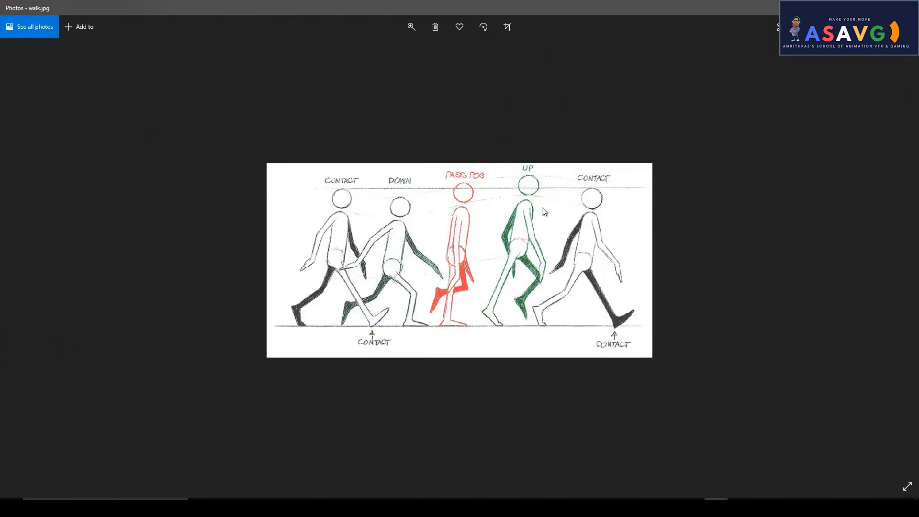
{"action": "left_click", "coordinate": [529, 504]}
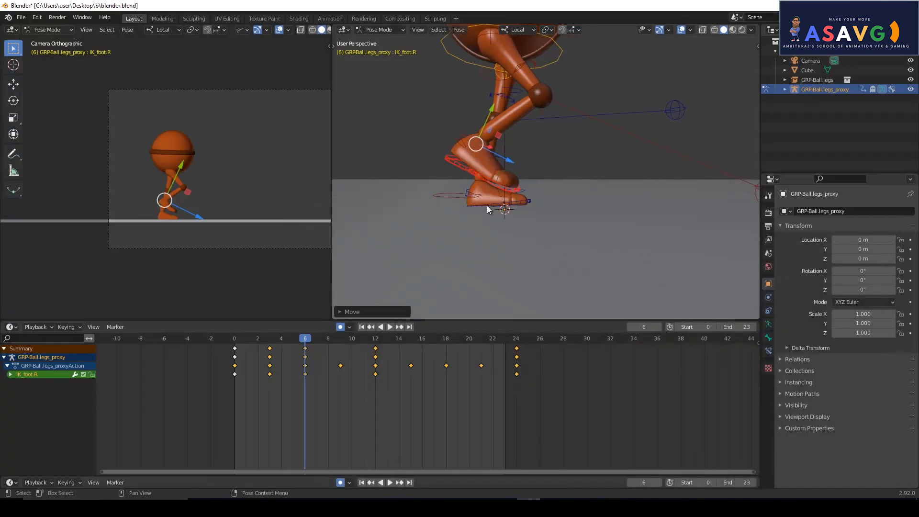
- Rotate the IK_foot.R control at frame 6 so the right toe points down, and check it against the walk.jpg reference
{"action": "left_click", "coordinate": [13, 99]}
{"action": "left_click_drag", "start_coordinate": [478, 188], "coordinate": [433, 188]}
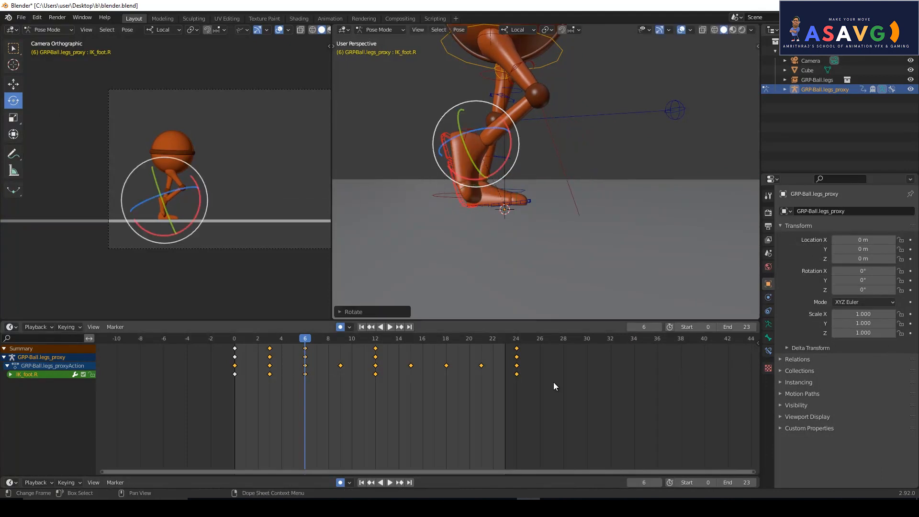
{"action": "left_click", "coordinate": [715, 507]}
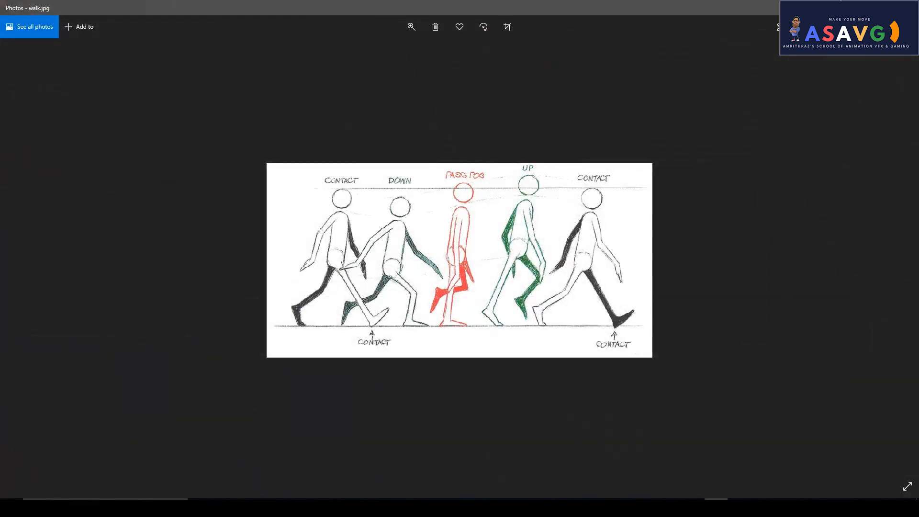
{"action": "key", "text": "alt+Tab"}
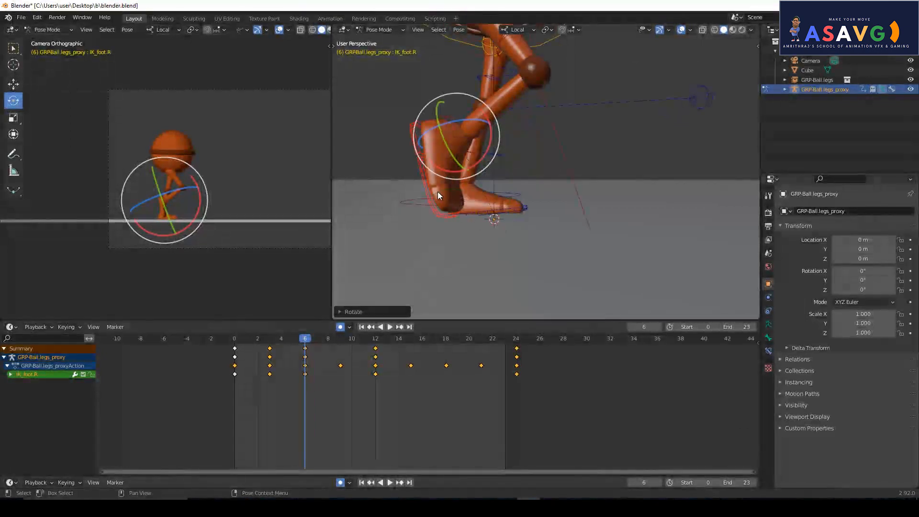
- Select the toe.R control and rotate it at frame 6 to adjust the right toe
{"action": "left_click", "coordinate": [438, 192]}
{"action": "left_click_drag", "start_coordinate": [482, 198], "coordinate": [466, 219]}
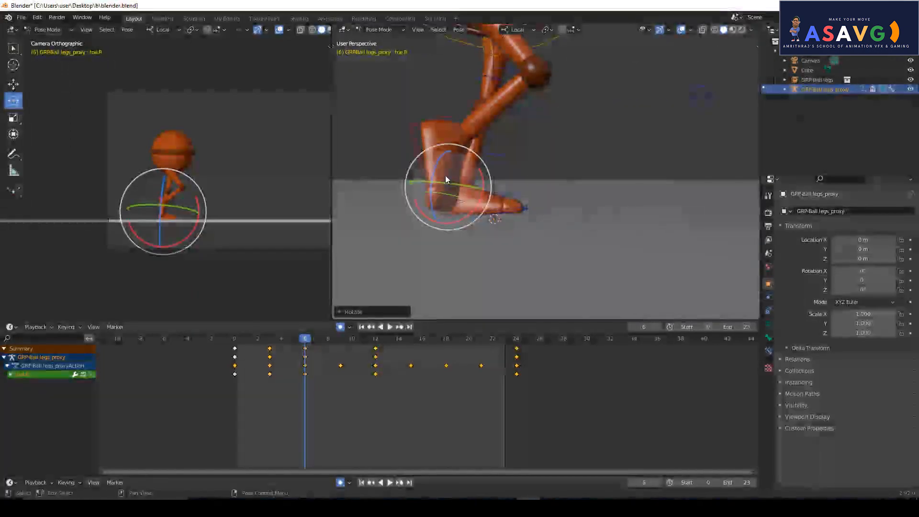
- Select the IK_foot.R control and shift it sideways at frame 6 to adjust the lifted right foot beside the left leg
{"action": "middle_click_drag", "start_coordinate": [476, 167], "coordinate": [530, 173]}
{"action": "scroll", "coordinate": [613, 131], "scroll_direction": "down", "scroll_amount": 5}
{"action": "scroll", "coordinate": [567, 142], "scroll_direction": "up", "scroll_amount": 5}
{"action": "scroll", "coordinate": [610, 167], "scroll_direction": "down", "scroll_amount": 6}
{"action": "scroll", "coordinate": [591, 173], "scroll_direction": "up", "scroll_amount": 6}
{"action": "scroll", "coordinate": [573, 149], "scroll_direction": "up", "scroll_amount": 2}
{"action": "key", "text": "w"}
{"action": "left_click", "coordinate": [497, 153]}
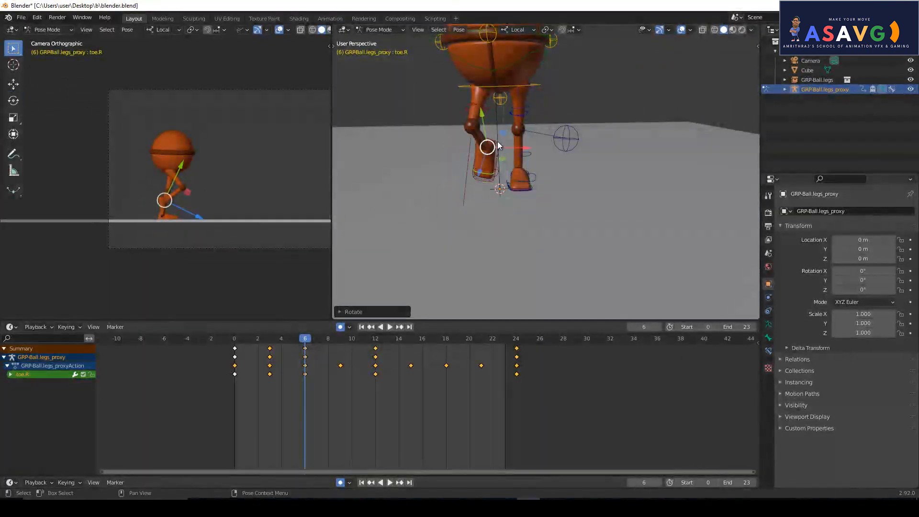
{"action": "left_click", "coordinate": [498, 146]}
{"action": "left_click_drag", "start_coordinate": [525, 155], "coordinate": [509, 145]}
{"action": "middle_click_drag", "start_coordinate": [509, 145], "coordinate": [526, 187]}
{"action": "scroll", "coordinate": [558, 168], "scroll_direction": "down", "scroll_amount": 2}
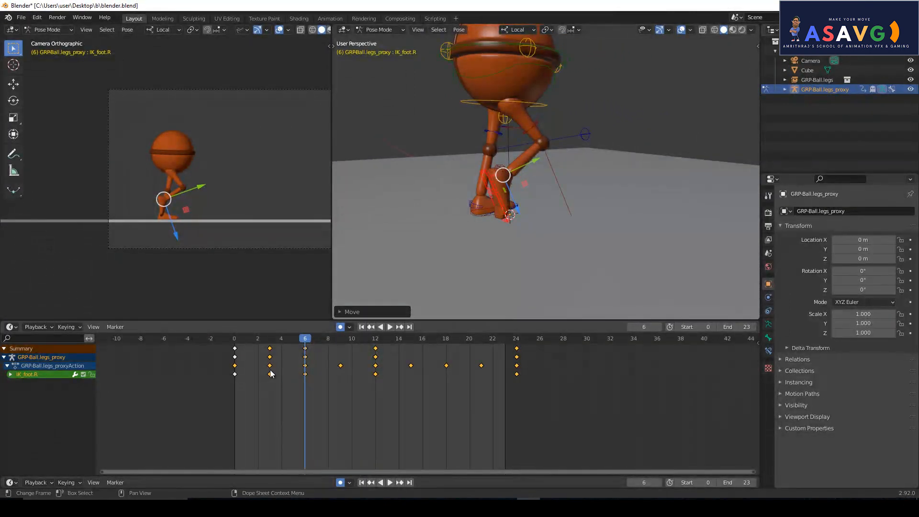
- Rotate the toe.R control at frame 9 to adjust the right toe, and play back the walk cycle
{"action": "left_click_drag", "start_coordinate": [302, 342], "coordinate": [340, 340]}
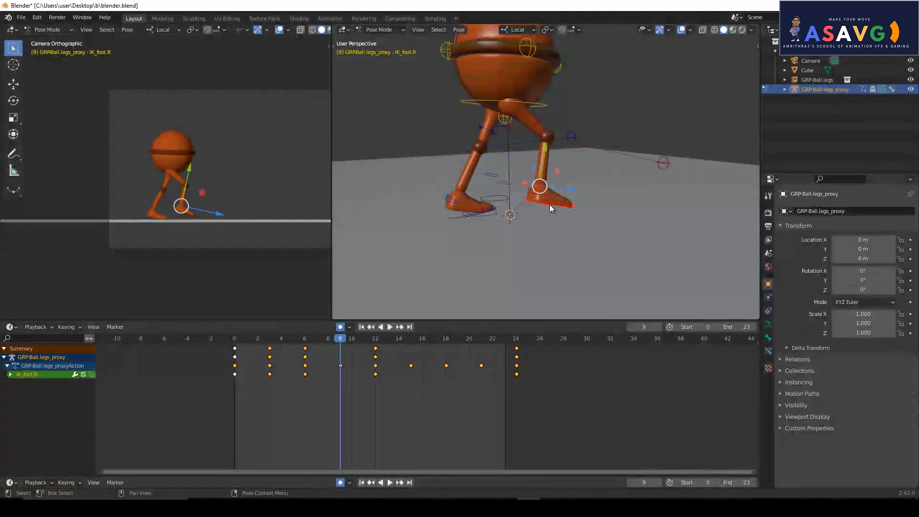
{"action": "left_click", "coordinate": [506, 209]}
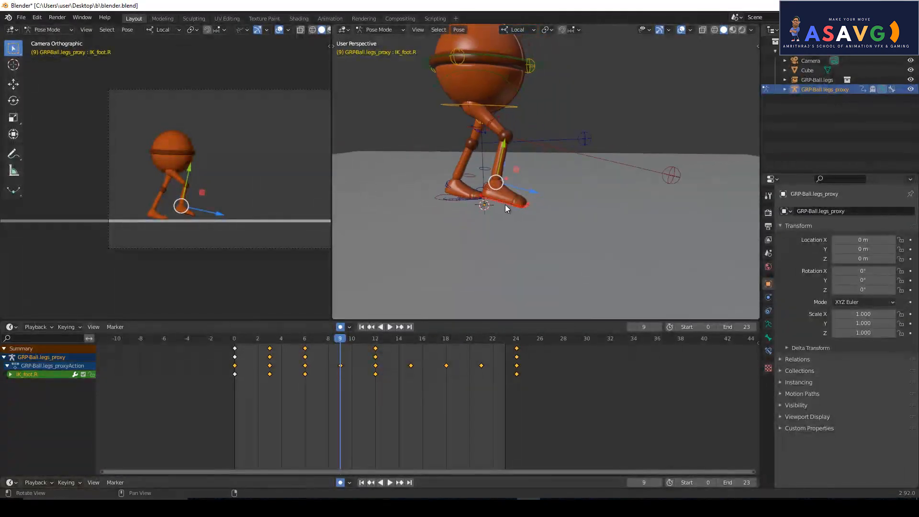
{"action": "left_click", "coordinate": [520, 202]}
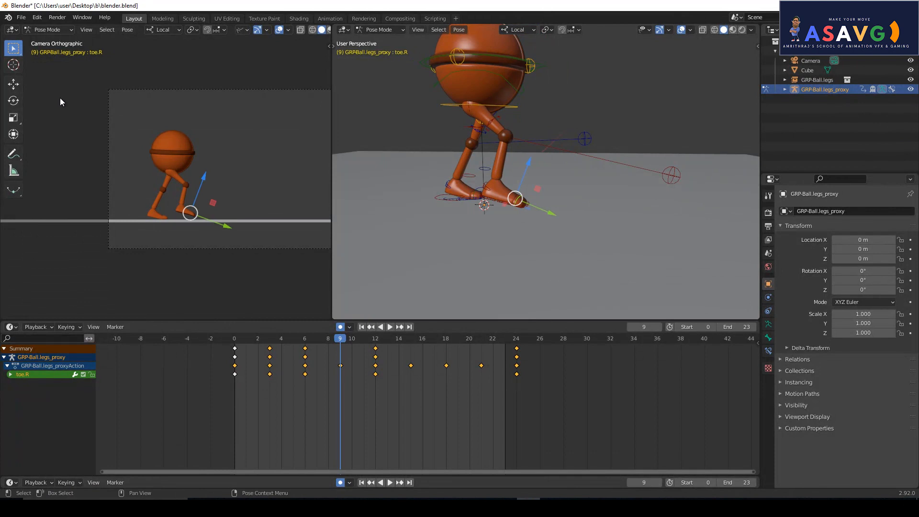
{"action": "left_click", "coordinate": [13, 101]}
{"action": "left_click_drag", "start_coordinate": [546, 188], "coordinate": [172, 217]}
{"action": "key", "text": "space"}
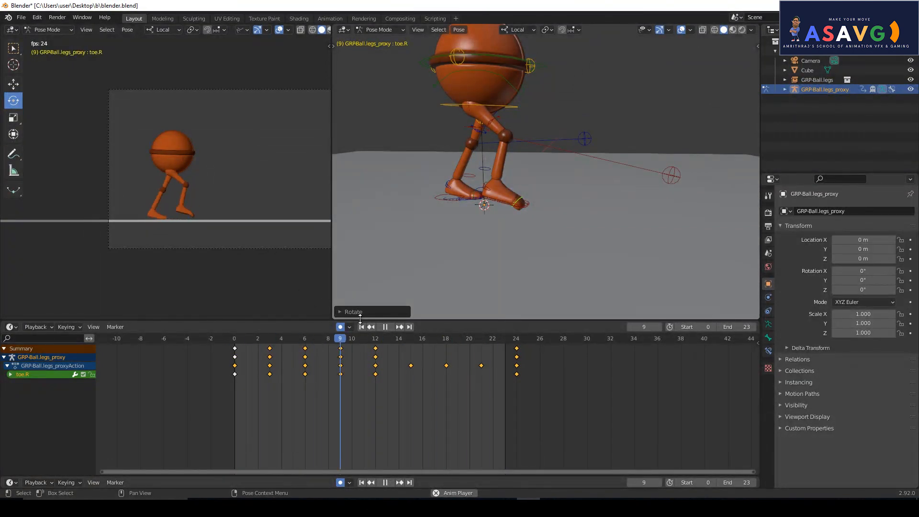
{"action": "left_click", "coordinate": [383, 328]}
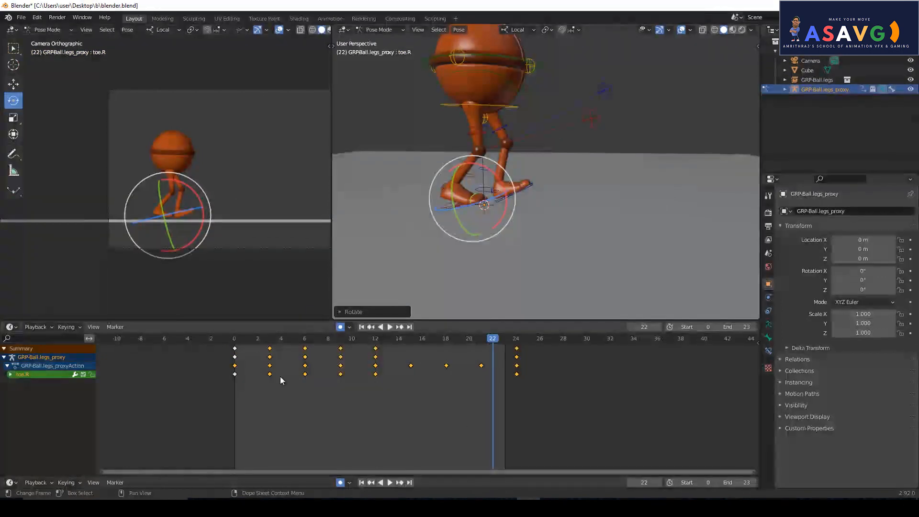
{"action": "key", "text": "space"}
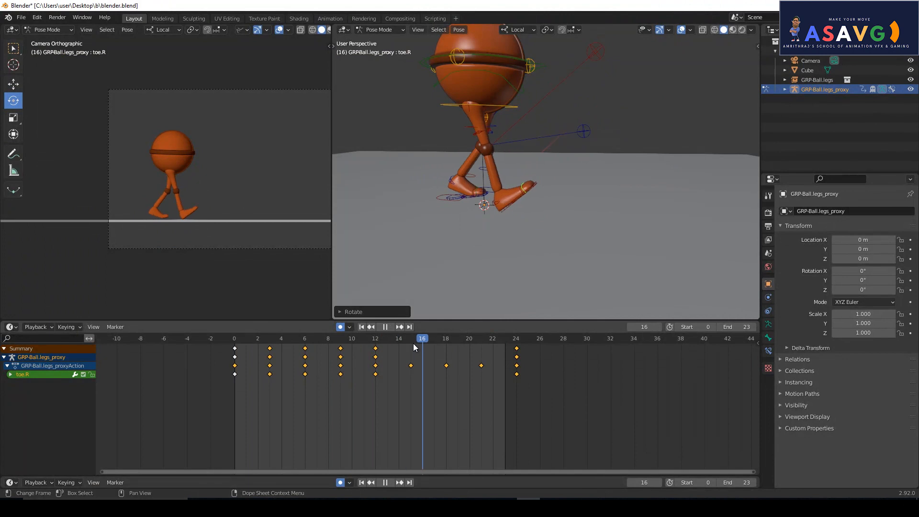
{"action": "key", "text": "space"}
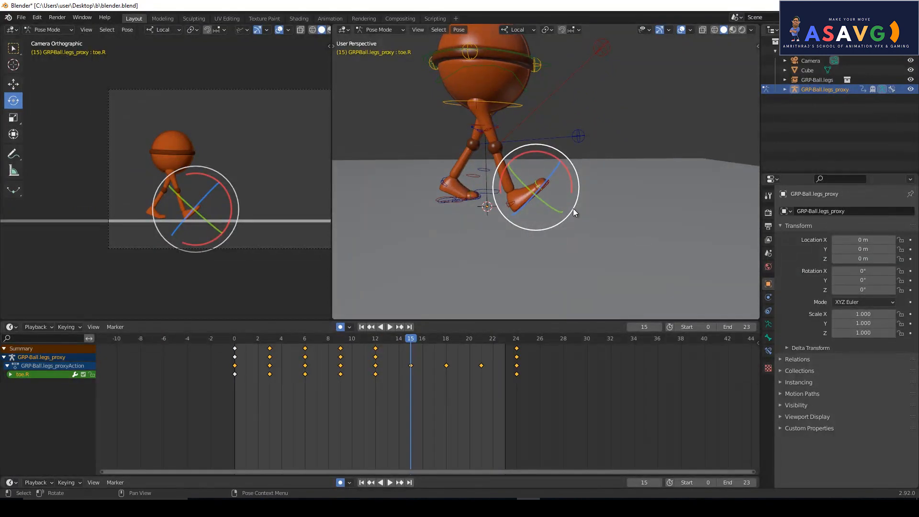
- Rotate the IK_foot.R control at frame 15 to lay the right foot flat on the ground
{"action": "scroll", "coordinate": [517, 212], "scroll_direction": "up", "scroll_amount": 2}
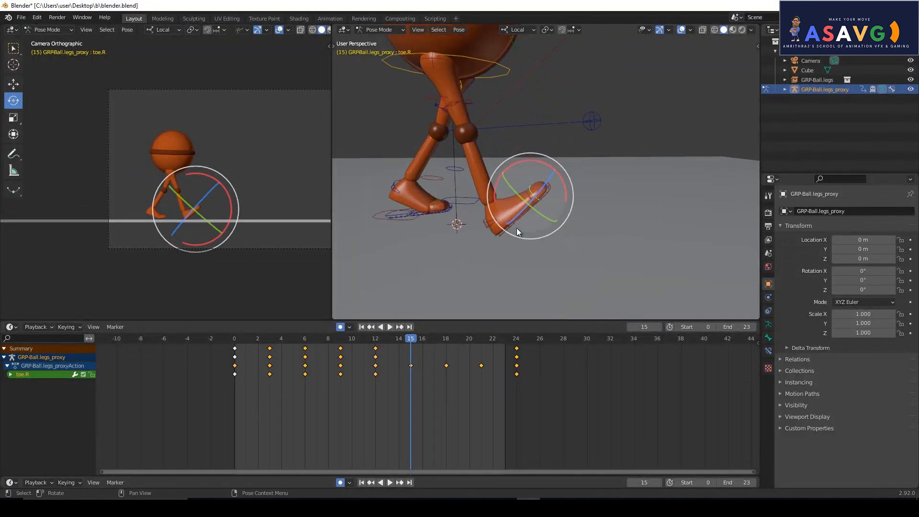
{"action": "scroll", "coordinate": [518, 211], "scroll_direction": "up", "scroll_amount": 1}
{"action": "middle_click_drag", "start_coordinate": [487, 232], "coordinate": [478, 230]}
{"action": "left_click", "coordinate": [478, 231]}
{"action": "left_click_drag", "start_coordinate": [501, 235], "coordinate": [471, 249]}
{"action": "middle_click_drag", "start_coordinate": [458, 237], "coordinate": [474, 234]}
{"action": "left_click_drag", "start_coordinate": [503, 231], "coordinate": [509, 228]}
{"action": "middle_click_drag", "start_coordinate": [512, 188], "coordinate": [520, 195]}
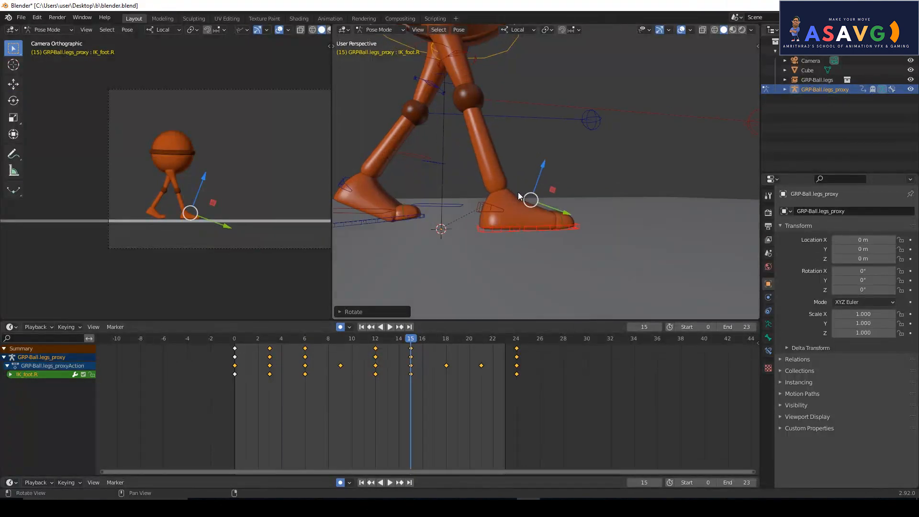
- Select the toe.R control at frame 18 and rotate it slightly to adjust the right toe
{"action": "left_click_drag", "start_coordinate": [413, 341], "coordinate": [448, 345]}
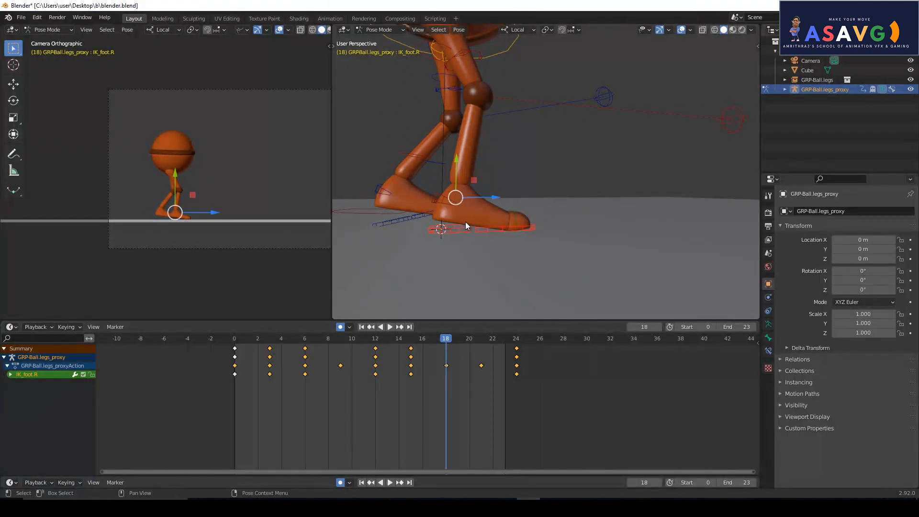
{"action": "left_click", "coordinate": [515, 216]}
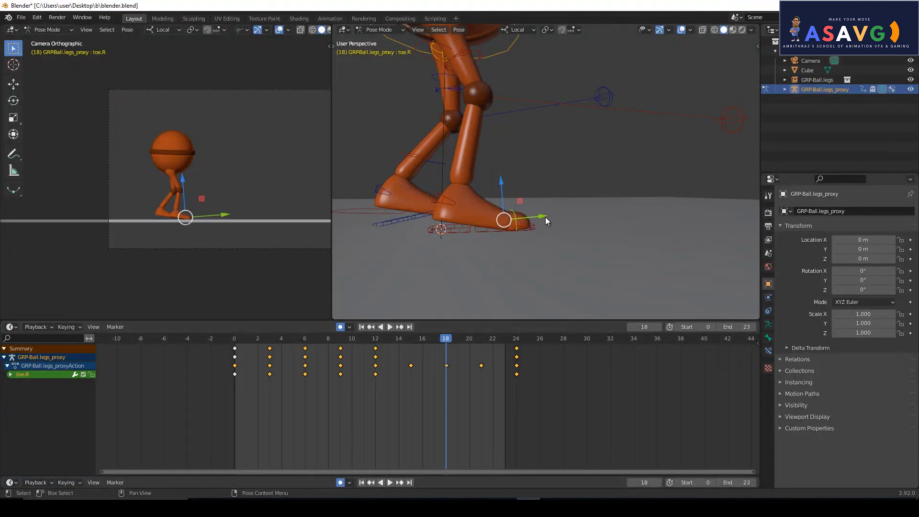
{"action": "left_click", "coordinate": [14, 101]}
{"action": "left_click_drag", "start_coordinate": [546, 228], "coordinate": [547, 234]}
- Lower and rotate the IK_foot.R control at frame 18 to plant the right foot on the ground, and play back the animation
{"action": "left_click", "coordinate": [428, 229]}
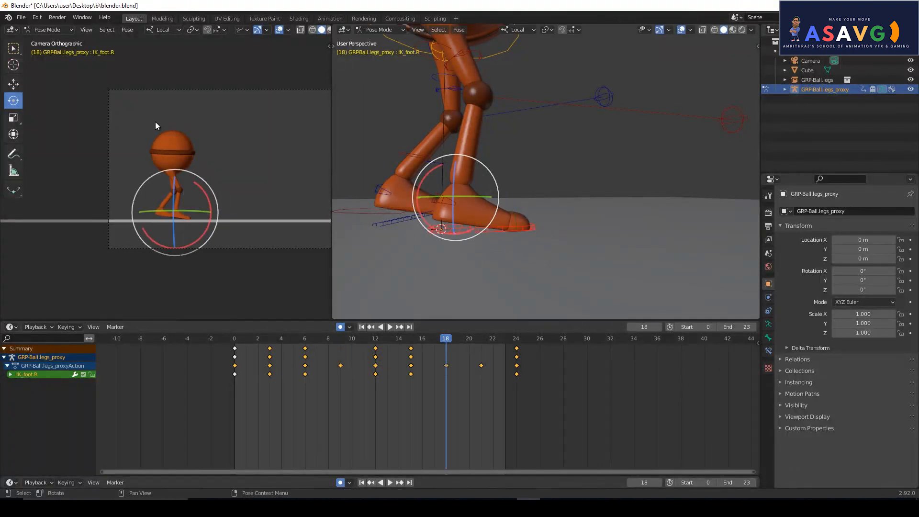
{"action": "left_click", "coordinate": [6, 86]}
{"action": "left_click_drag", "start_coordinate": [457, 160], "coordinate": [474, 242]}
{"action": "left_click", "coordinate": [14, 102]}
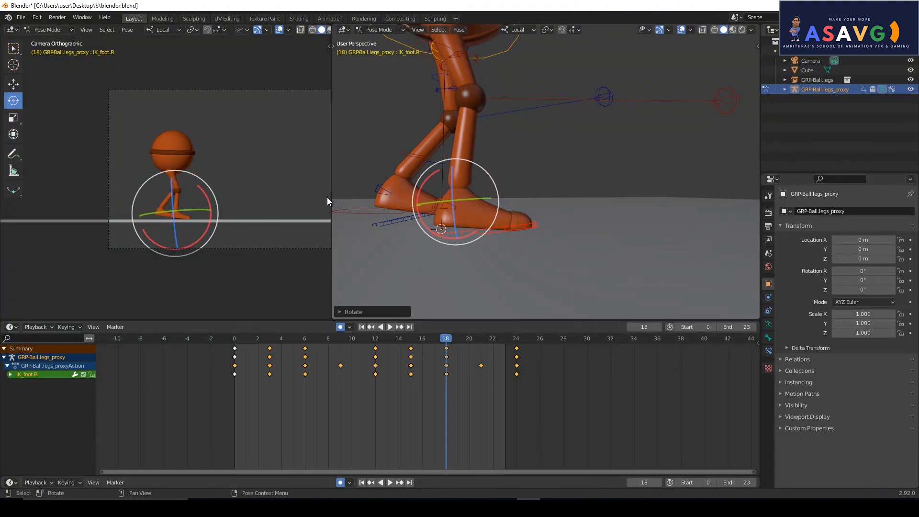
{"action": "key", "text": "space"}
- Rotate the IK_foot.R control at frame 21 to align the right foot with the ground
{"action": "left_click_drag", "start_coordinate": [335, 343], "coordinate": [480, 349]}
{"action": "left_click_drag", "start_coordinate": [412, 233], "coordinate": [412, 235]}
{"action": "left_click_drag", "start_coordinate": [412, 236], "coordinate": [405, 239]}
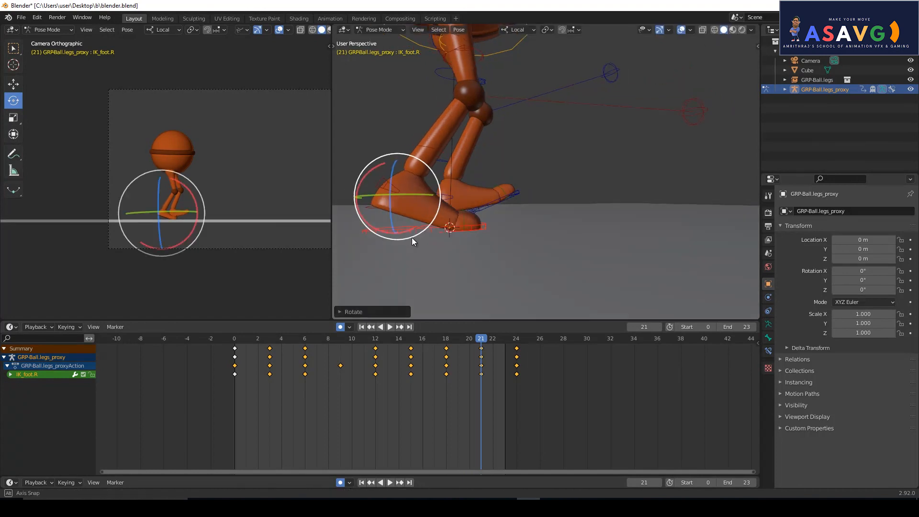
- Select the IK_instep.R control and rotate it at frame 21 to bring the right heel down to the ground
{"action": "key", "text": "w"}
{"action": "left_click", "coordinate": [411, 185]}
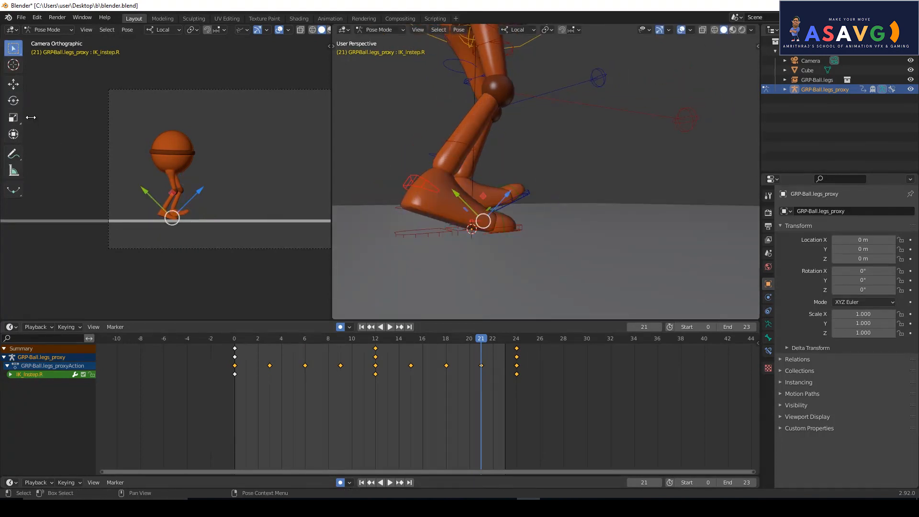
{"action": "left_click", "coordinate": [13, 101]}
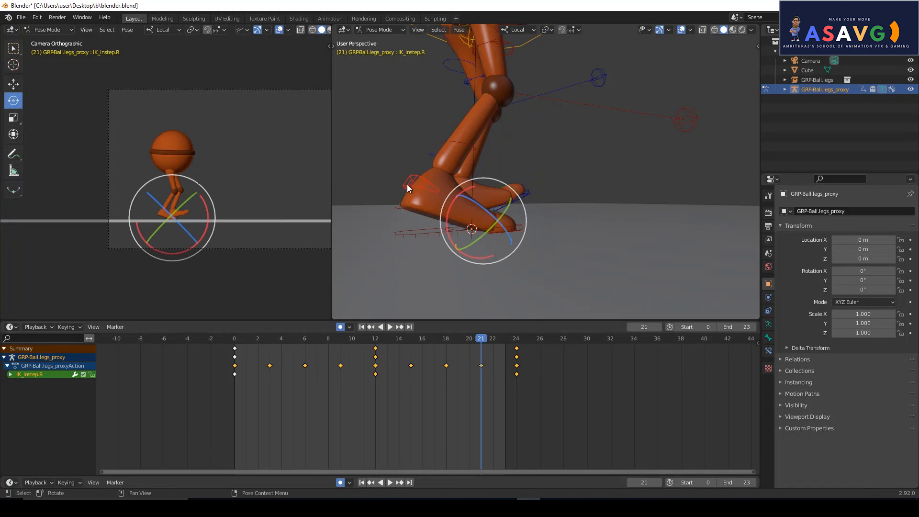
{"action": "left_click_drag", "start_coordinate": [452, 217], "coordinate": [456, 231]}
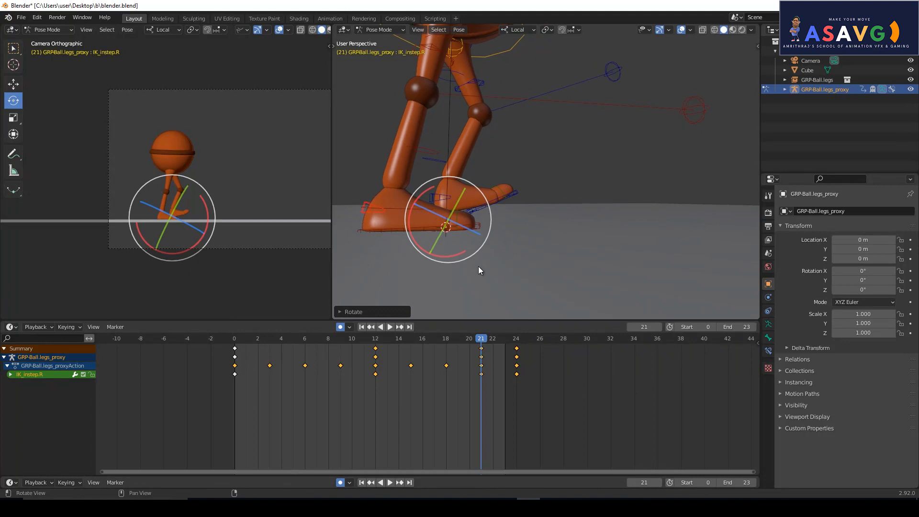
- Play back and scrub the walk cycle, and widen the camera viewport to review the motion
{"action": "key", "text": "space"}
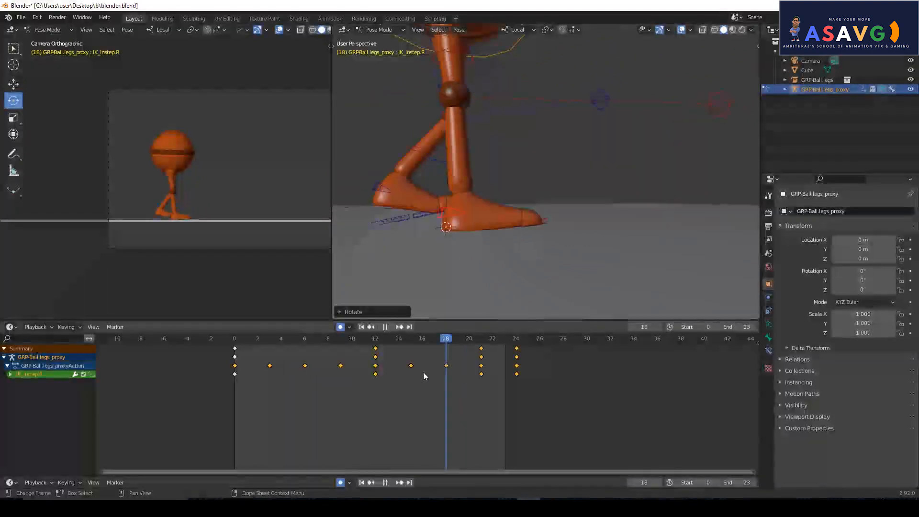
{"action": "left_click", "coordinate": [261, 376]}
{"action": "left_click_drag", "start_coordinate": [273, 374], "coordinate": [305, 366]}
{"action": "key", "text": "space"}
{"action": "left_click_drag", "start_coordinate": [330, 236], "coordinate": [448, 236]}
{"action": "left_click", "coordinate": [381, 326]}
{"action": "left_click", "coordinate": [389, 326]}
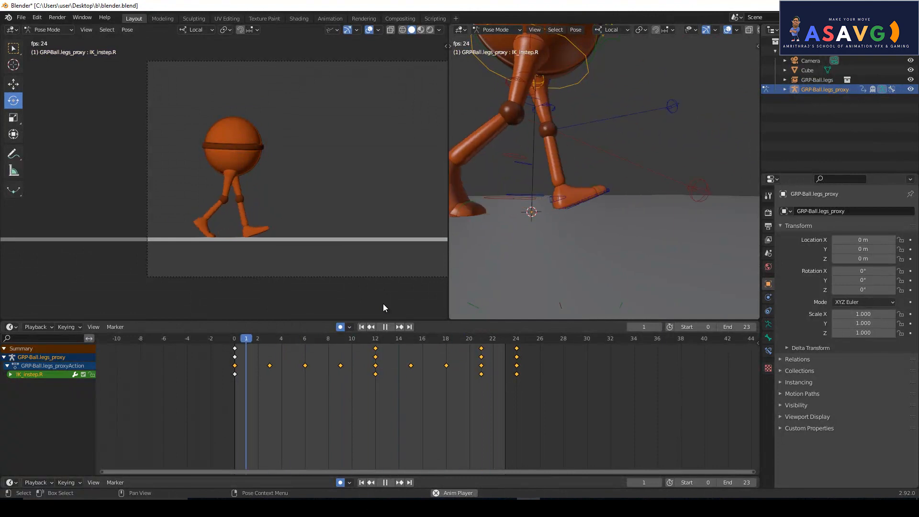
{"action": "left_click", "coordinate": [384, 327]}
- Select the IK_foot.L control, review the cycle from frame 0 to frame 15, and check the walk.jpg reference
{"action": "left_click_drag", "start_coordinate": [270, 339], "coordinate": [234, 338]}
{"action": "middle_click_drag", "start_coordinate": [612, 205], "coordinate": [618, 201]}
{"action": "left_click", "coordinate": [633, 196]}
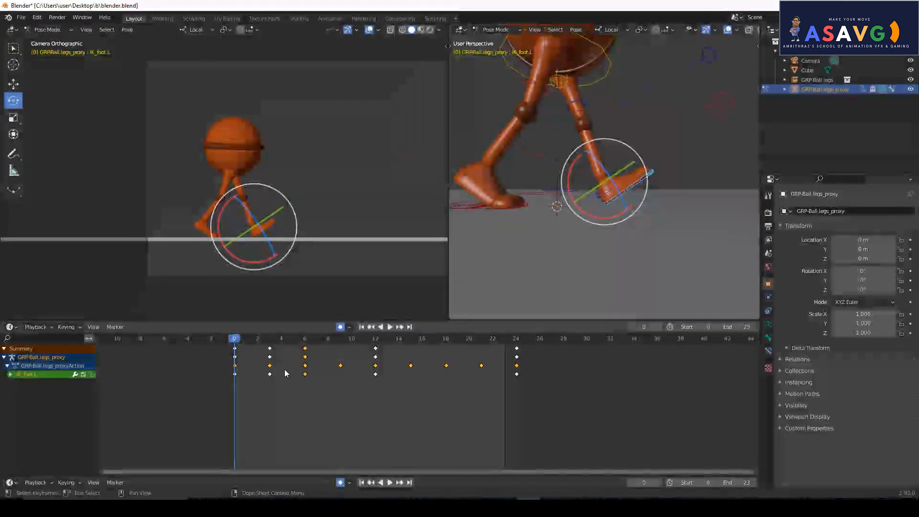
{"action": "key", "text": "space"}
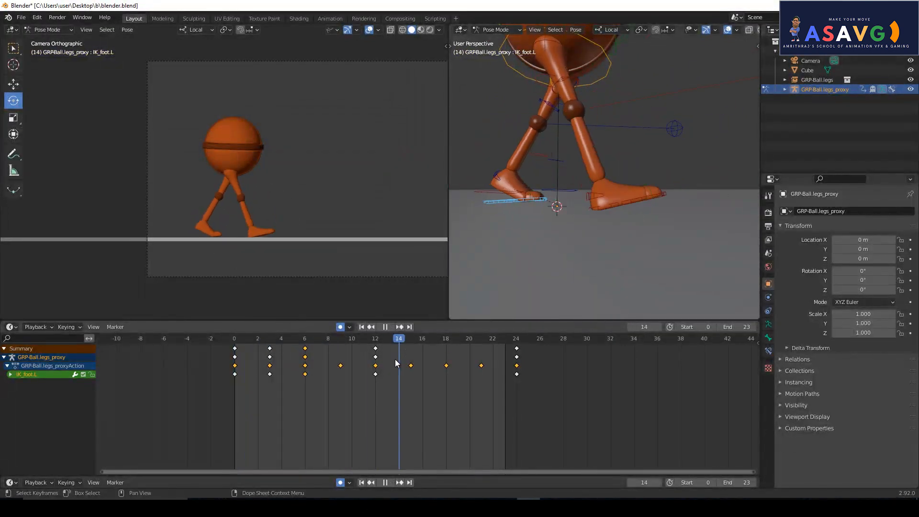
{"action": "key", "text": "space"}
{"action": "middle_click_drag", "start_coordinate": [600, 200], "coordinate": [613, 203]}
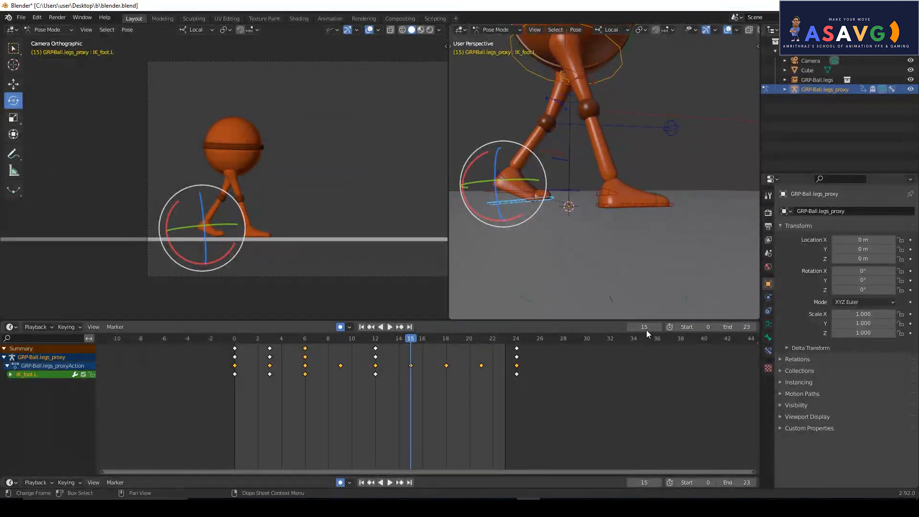
{"action": "left_click", "coordinate": [715, 508]}
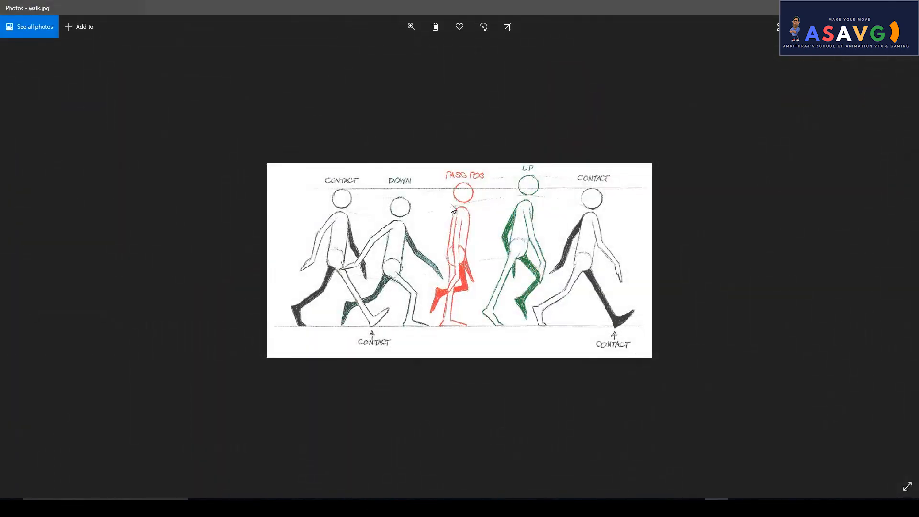
{"action": "left_click", "coordinate": [715, 507]}
- Move the IK_foot.L control backward at frame 15 to extend the trailing left leg
{"action": "mouse_move", "coordinate": [584, 199]}
{"action": "middle_mouse_down"}
{"action": "mouse_move", "coordinate": [556, 212]}
{"action": "mouse_move", "coordinate": [636, 225]}
{"action": "mouse_move", "coordinate": [579, 208]}
{"action": "middle_mouse_up"}
{"action": "key", "text": "w"}
{"action": "left_click", "coordinate": [587, 211]}
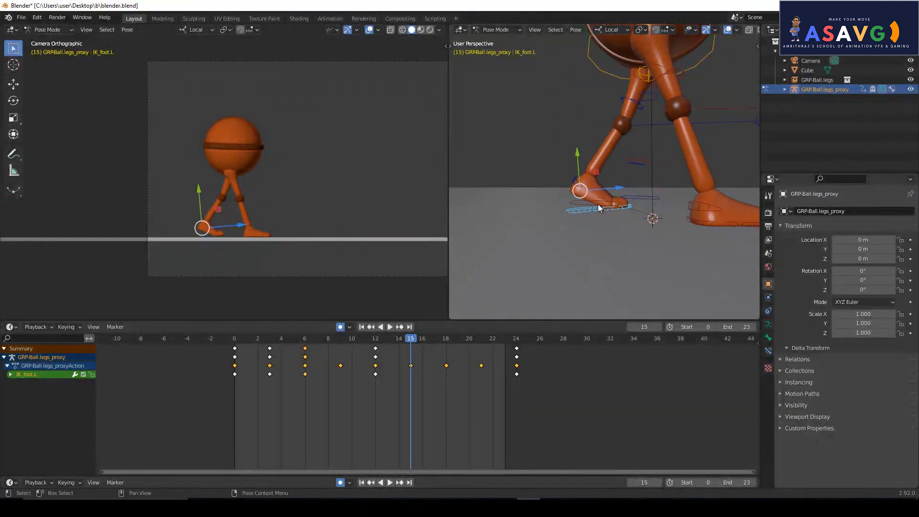
{"action": "left_click_drag", "start_coordinate": [620, 190], "coordinate": [605, 184]}
{"action": "scroll", "coordinate": [604, 219], "scroll_direction": "up", "scroll_amount": 3}
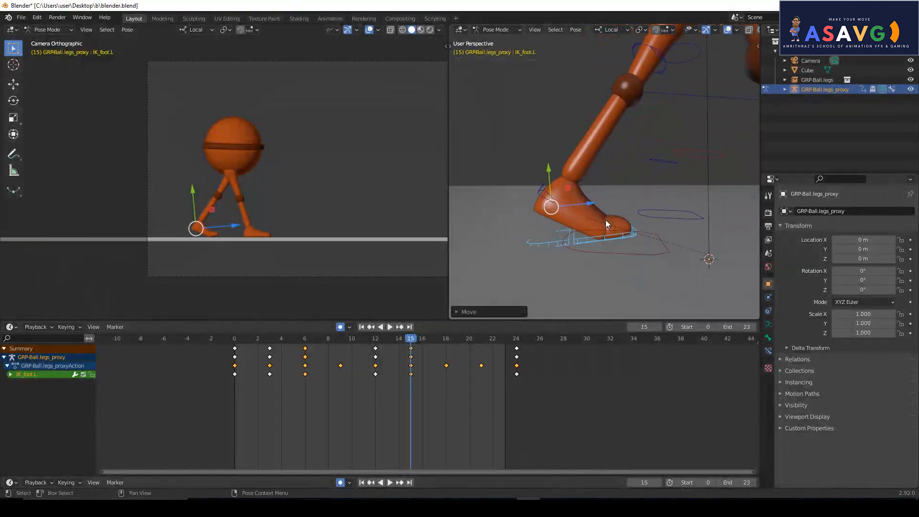
- Rotate the toe.L control at frame 15 to bend the left toe downward, and compare the pose with the walk.jpg reference
{"action": "left_click", "coordinate": [609, 221]}
{"action": "middle_click_drag", "start_coordinate": [609, 220], "coordinate": [614, 210]}
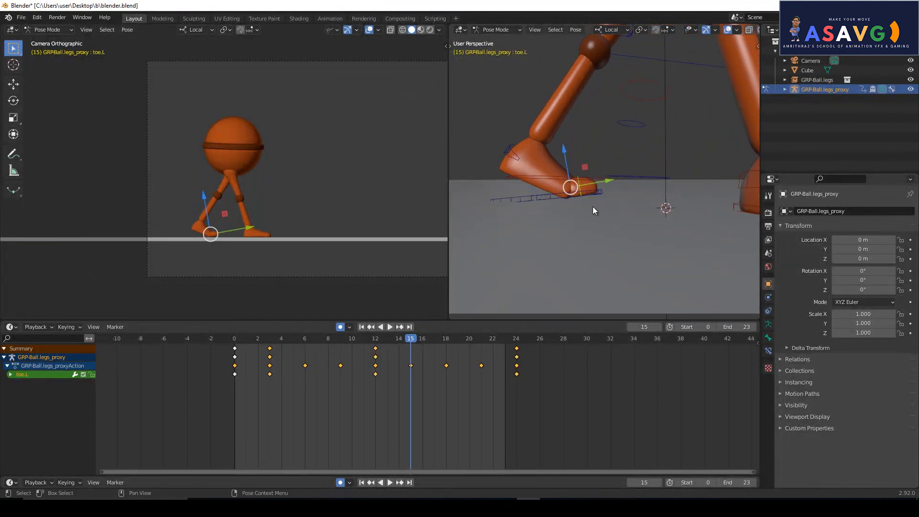
{"action": "left_click", "coordinate": [11, 100]}
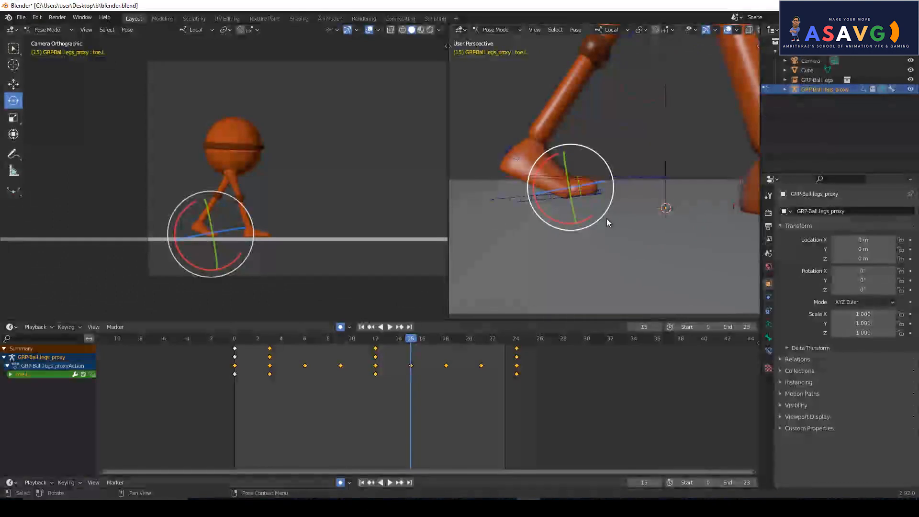
{"action": "mouse_move", "coordinate": [601, 219]}
{"action": "left_mouse_down"}
{"action": "mouse_move", "coordinate": [588, 234]}
{"action": "mouse_move", "coordinate": [595, 229]}
{"action": "left_mouse_up"}
{"action": "key", "text": "alt+Tab"}
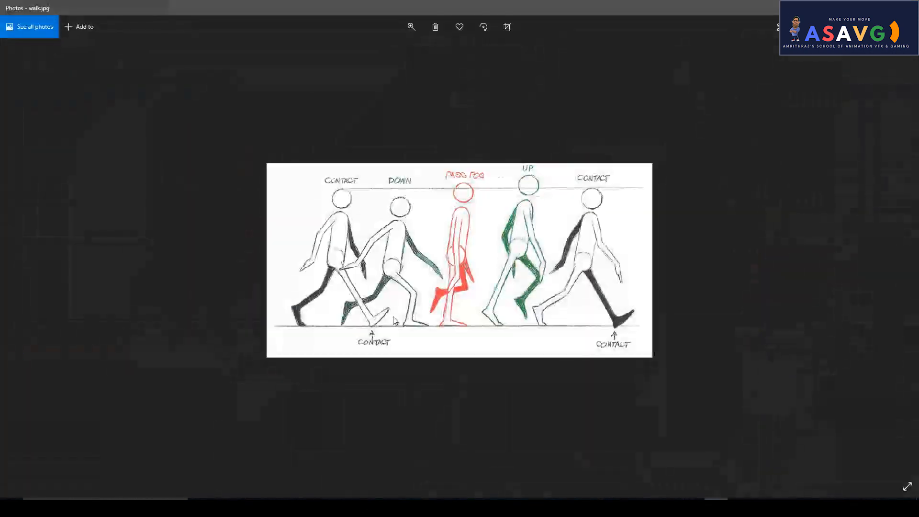
{"action": "key", "text": "alt+Tab"}
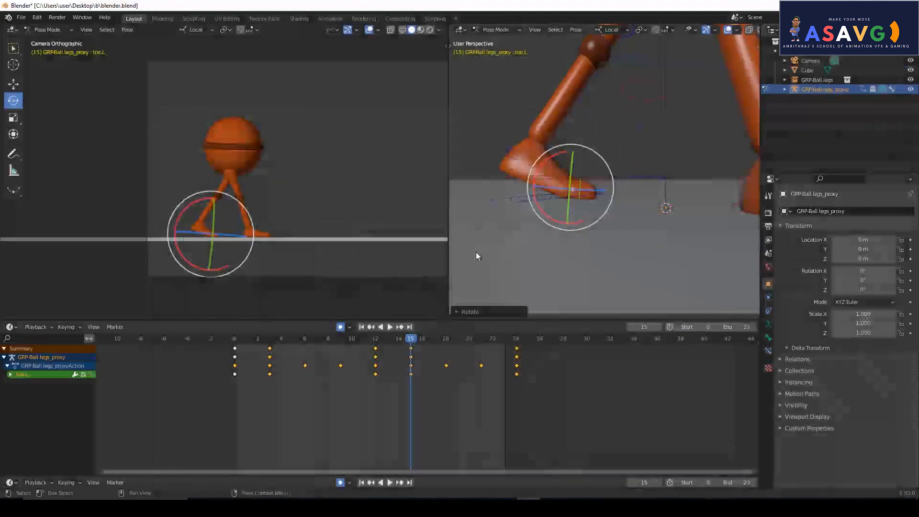
- Rotate the IK_foot.L control about 32° at frame 15 to lift the left heel and point the foot down
{"action": "key", "text": "w"}
{"action": "left_click", "coordinate": [542, 216]}
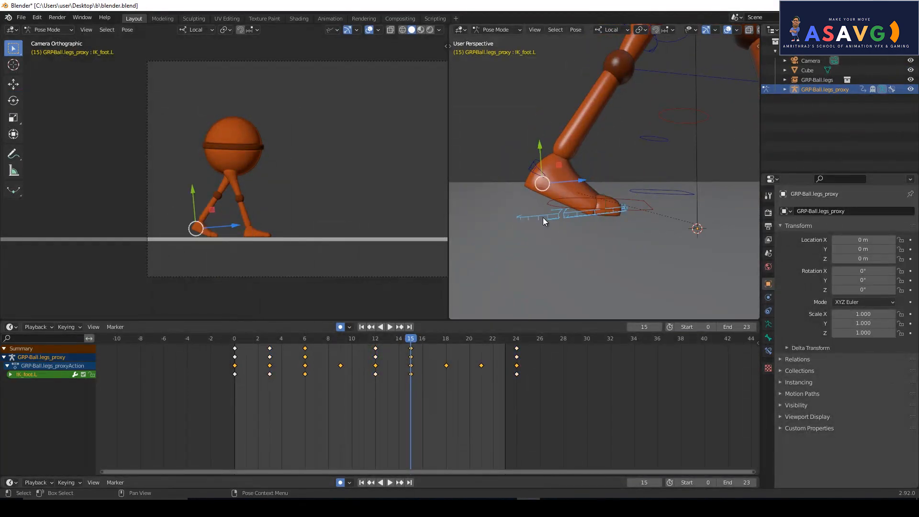
{"action": "left_click", "coordinate": [13, 100]}
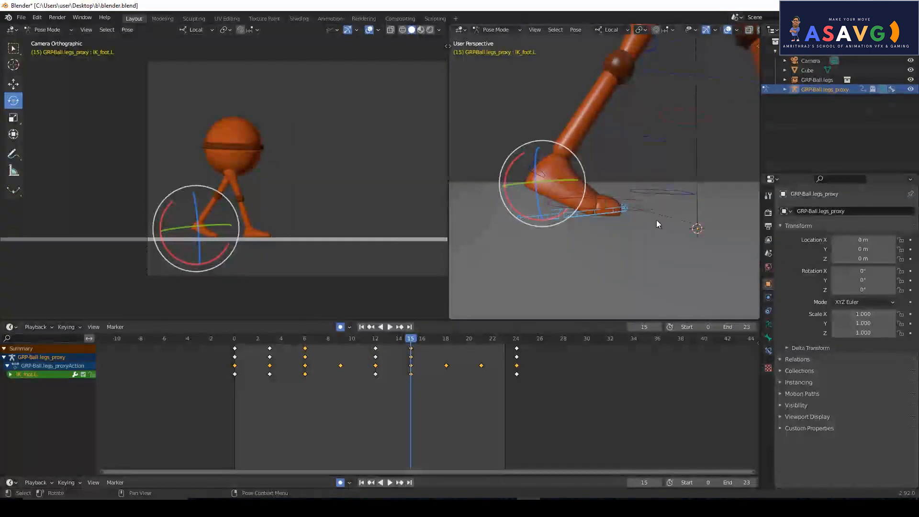
{"action": "left_click_drag", "start_coordinate": [566, 214], "coordinate": [546, 221]}
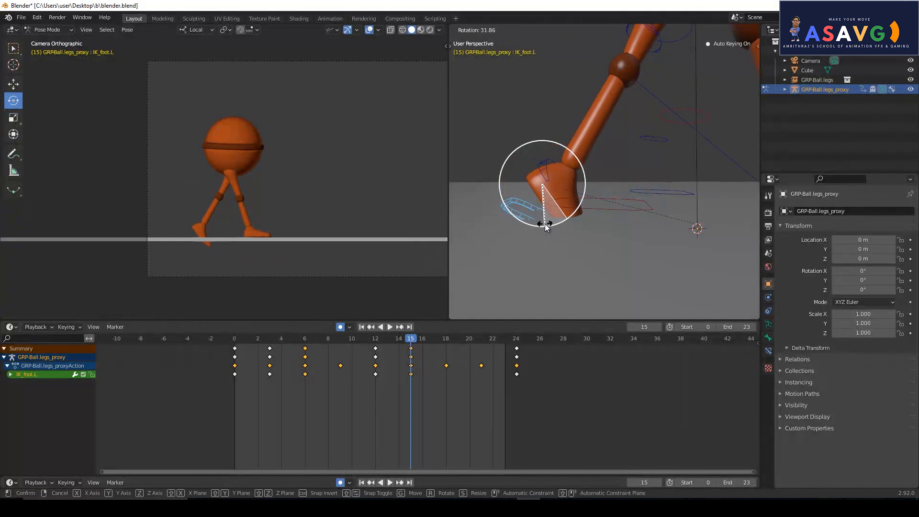
{"action": "left_click", "coordinate": [13, 85]}
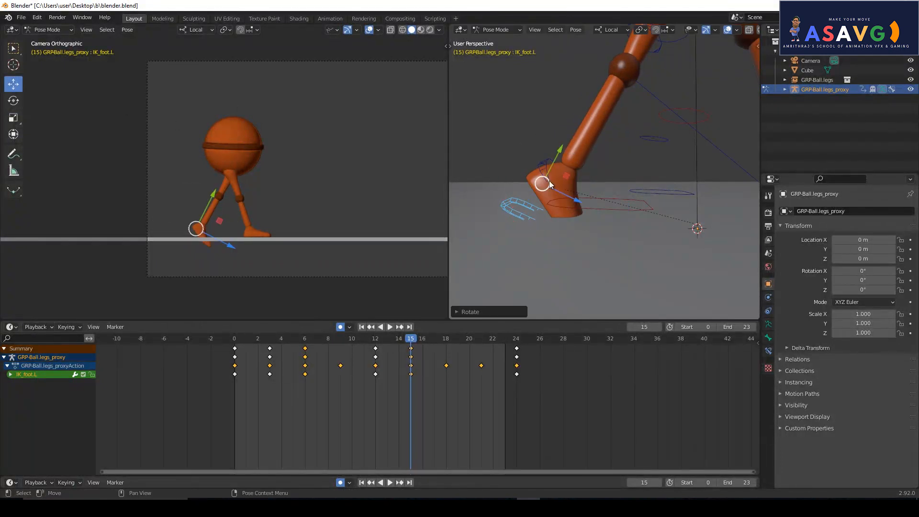
- Raise the IK_foot.L control at frame 15 so the left heel lifts and the trailing knee bends
{"action": "left_click_drag", "start_coordinate": [546, 177], "coordinate": [587, 163]}
{"action": "key", "text": "g"}
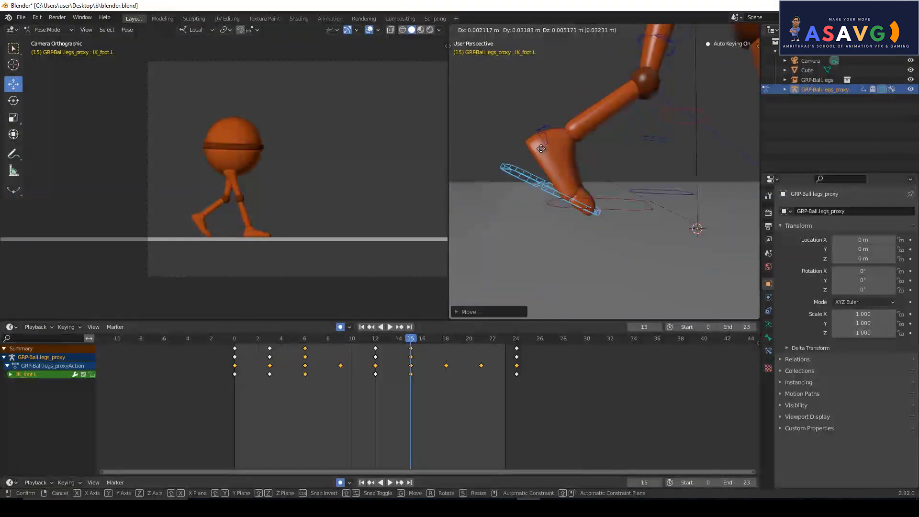
{"action": "left_click", "coordinate": [541, 147]}
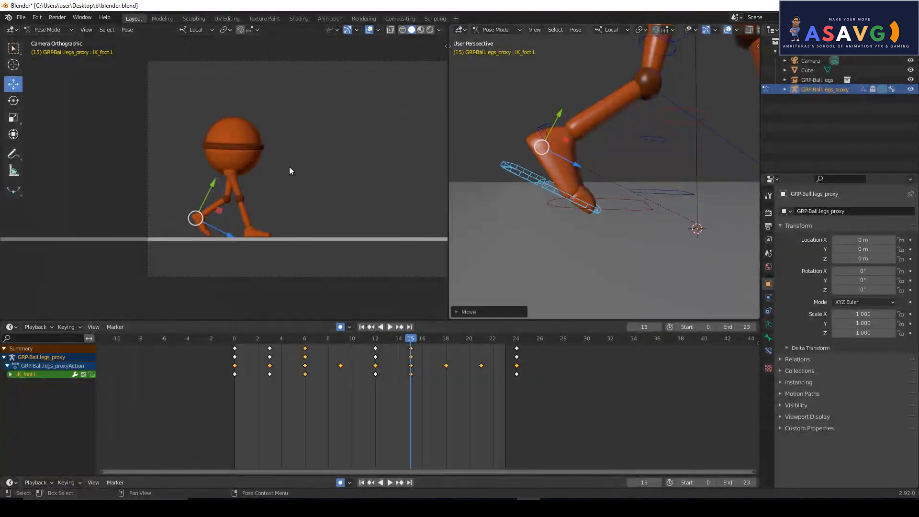
- Select the IK_foot.R control and move it backward along its local Z axis at frame 15
{"action": "scroll", "coordinate": [625, 208], "scroll_direction": "up", "scroll_amount": 8}
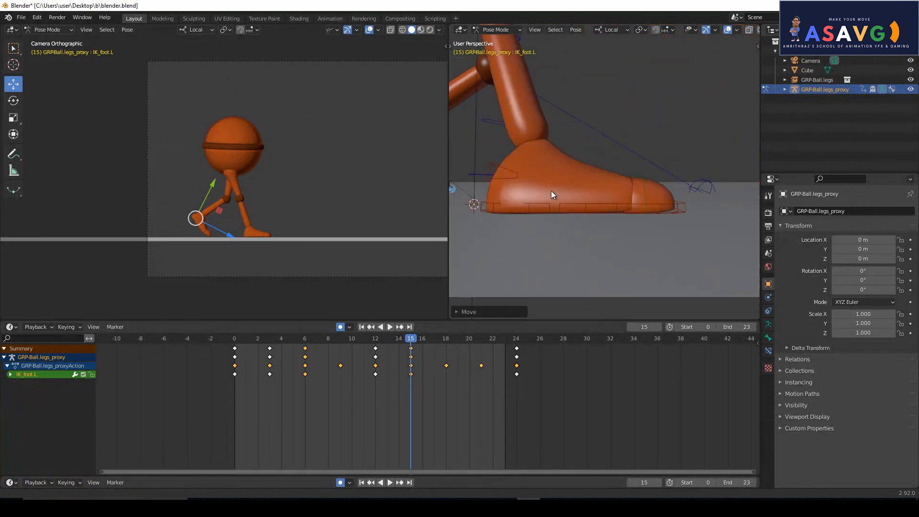
{"action": "middle_click_drag", "start_coordinate": [544, 202], "coordinate": [569, 205], "text": "shift"}
{"action": "left_click", "coordinate": [527, 225]}
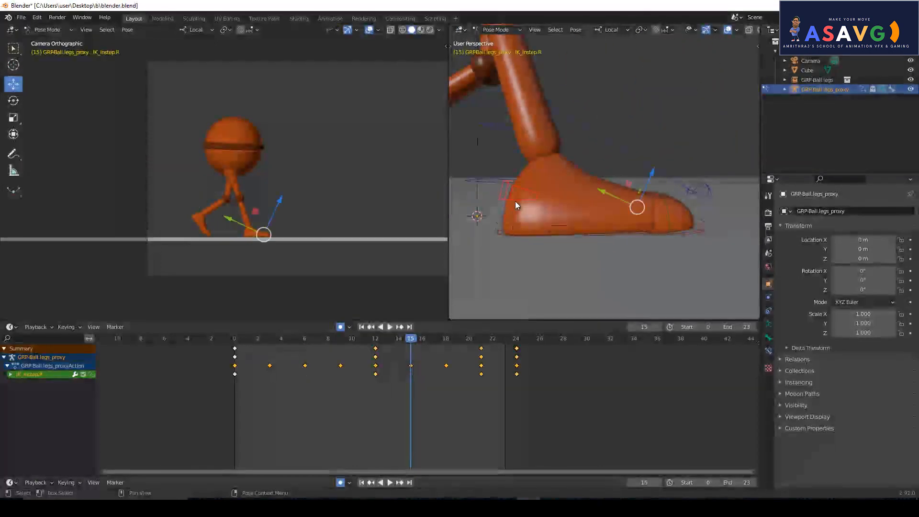
{"action": "left_click", "coordinate": [509, 225]}
{"action": "scroll", "coordinate": [507, 217], "scroll_direction": "down", "scroll_amount": 5}
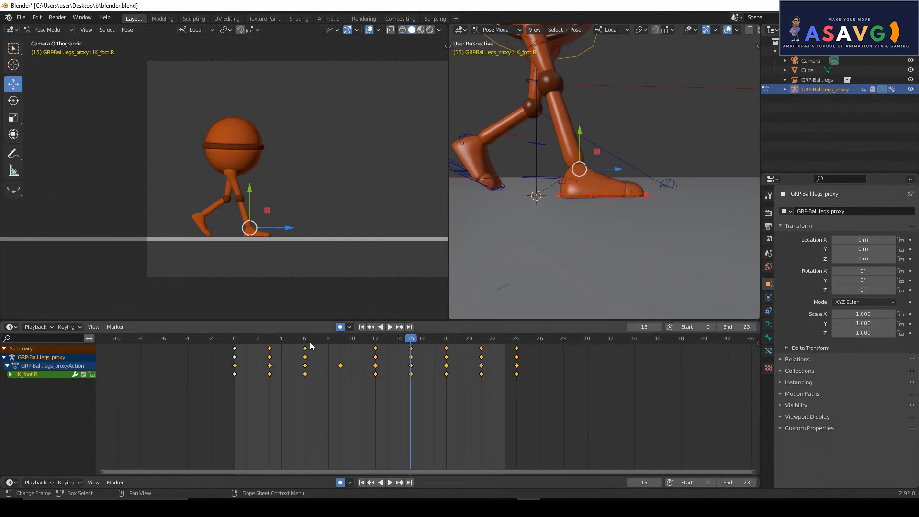
{"action": "key", "text": "space"}
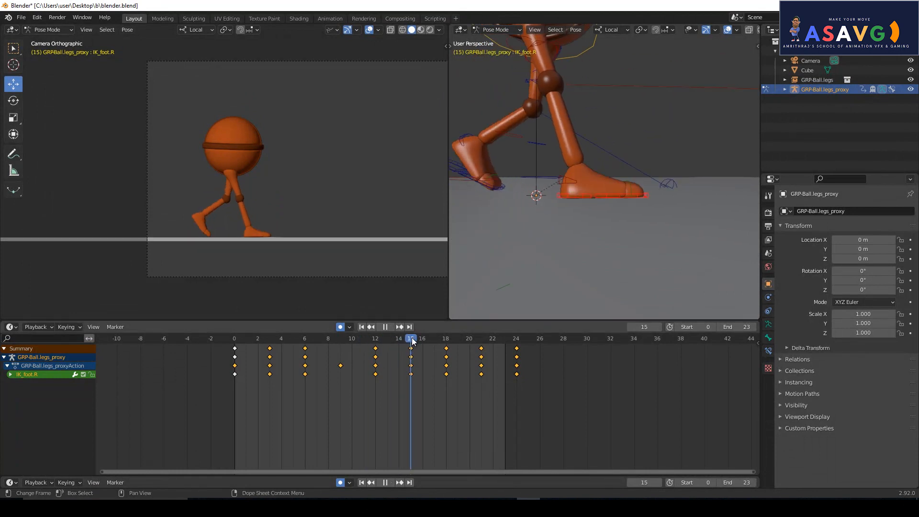
{"action": "key", "text": "Escape"}
{"action": "key", "text": "g"}
{"action": "key", "text": "z"}
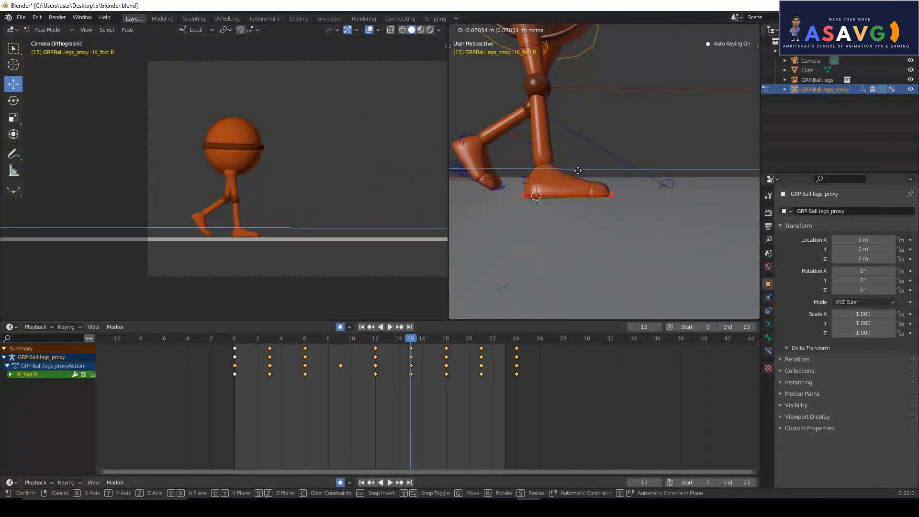
{"action": "left_click", "coordinate": [572, 171]}
- Slide the IK_foot.R control backward at frame 18 and check the motion between frames 15 and 18
{"action": "key", "text": "space"}
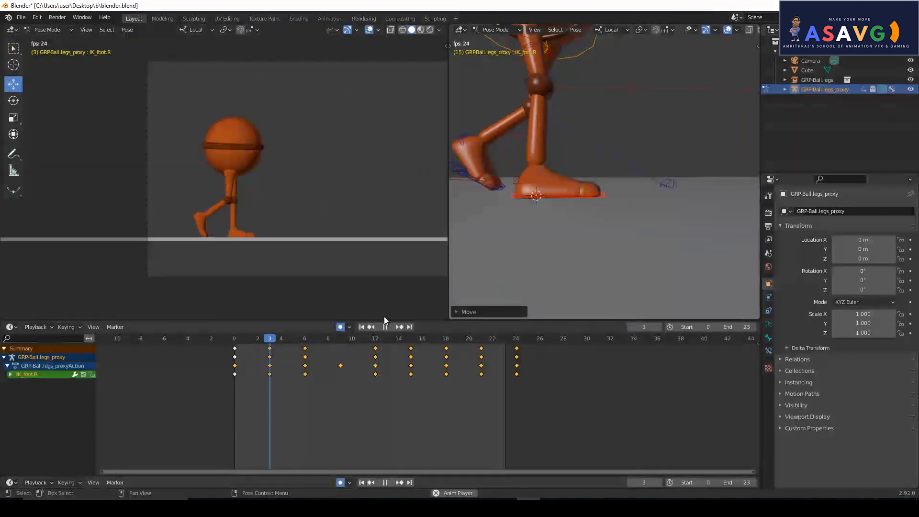
{"action": "left_click", "coordinate": [410, 340]}
{"action": "left_click_drag", "start_coordinate": [410, 341], "coordinate": [443, 352]}
{"action": "left_click_drag", "start_coordinate": [275, 227], "coordinate": [260, 225]}
{"action": "key", "text": "ctrl+z"}
{"action": "left_click_drag", "start_coordinate": [571, 170], "coordinate": [550, 170]}
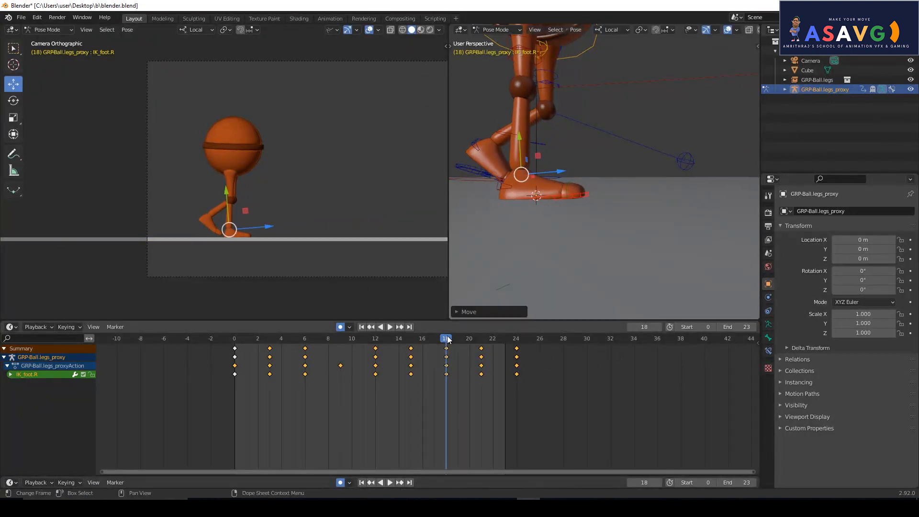
{"action": "key", "text": "space"}
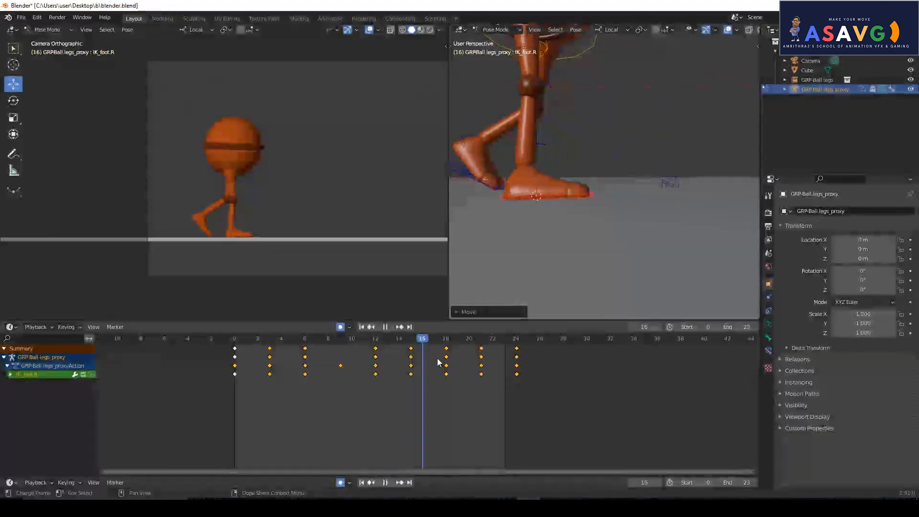
{"action": "mouse_move", "coordinate": [426, 355]}
{"action": "left_mouse_down"}
{"action": "mouse_move", "coordinate": [263, 382]}
{"action": "mouse_move", "coordinate": [349, 352]}
{"action": "mouse_move", "coordinate": [501, 355]}
{"action": "mouse_move", "coordinate": [362, 363]}
{"action": "mouse_move", "coordinate": [443, 355]}
{"action": "left_mouse_up"}
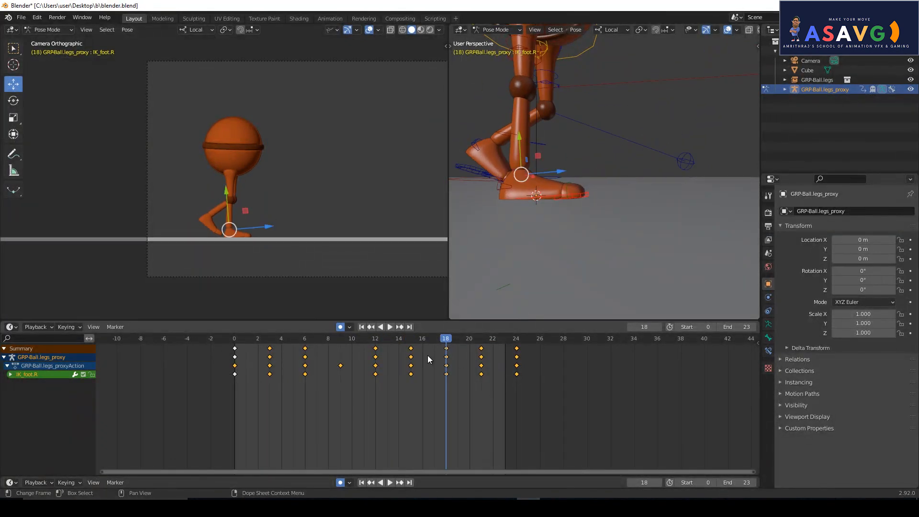
- Select the IK_foot.L control, compare frames 15 and 18, and check the passing pose in the walk.jpg reference
{"action": "left_click", "coordinate": [478, 170]}
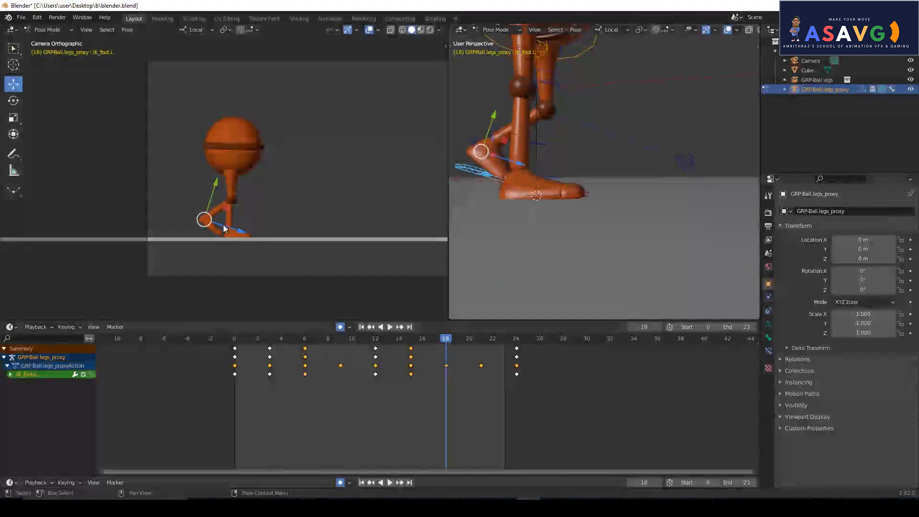
{"action": "key", "text": "space"}
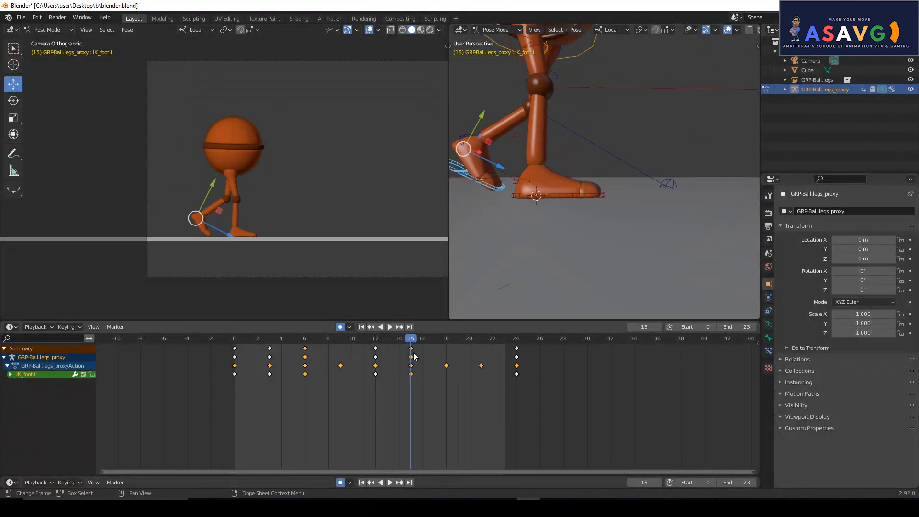
{"action": "mouse_move", "coordinate": [440, 342]}
{"action": "left_mouse_down"}
{"action": "mouse_move", "coordinate": [448, 342]}
{"action": "mouse_move", "coordinate": [395, 348]}
{"action": "mouse_move", "coordinate": [449, 357]}
{"action": "left_mouse_up"}
{"action": "key", "text": "alt+Tab"}
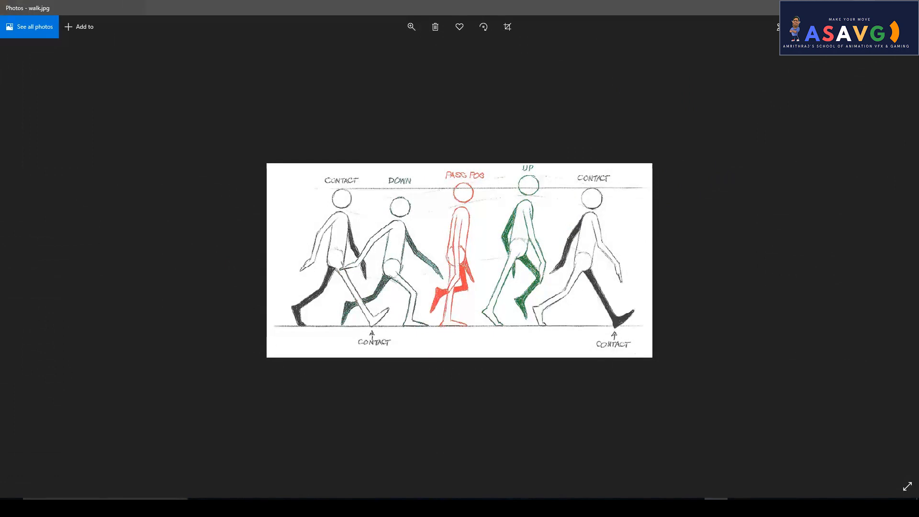
{"action": "key", "text": "alt+Tab"}
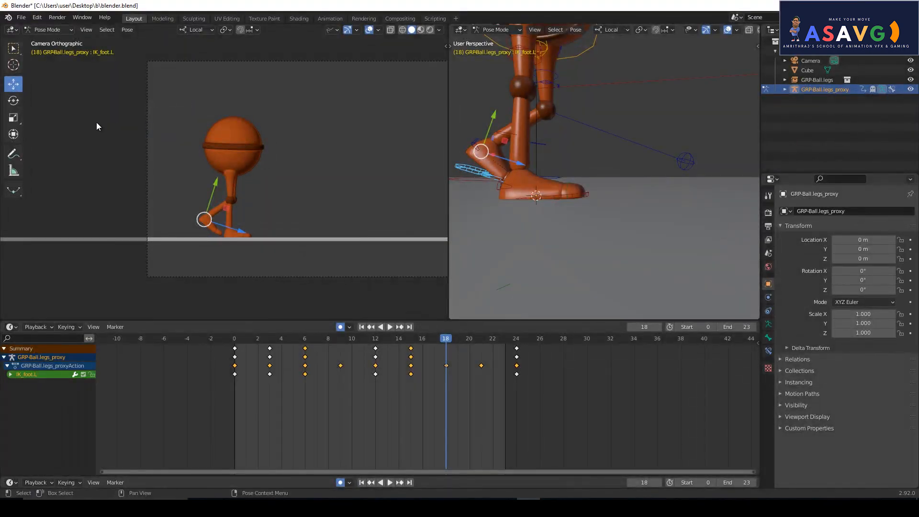
- Rotate the IK_foot.L control at frame 18 to point the foot down, and raise the foot
{"action": "left_click", "coordinate": [14, 101]}
{"action": "left_click_drag", "start_coordinate": [484, 193], "coordinate": [760, 172]}
{"action": "left_click", "coordinate": [11, 84]}
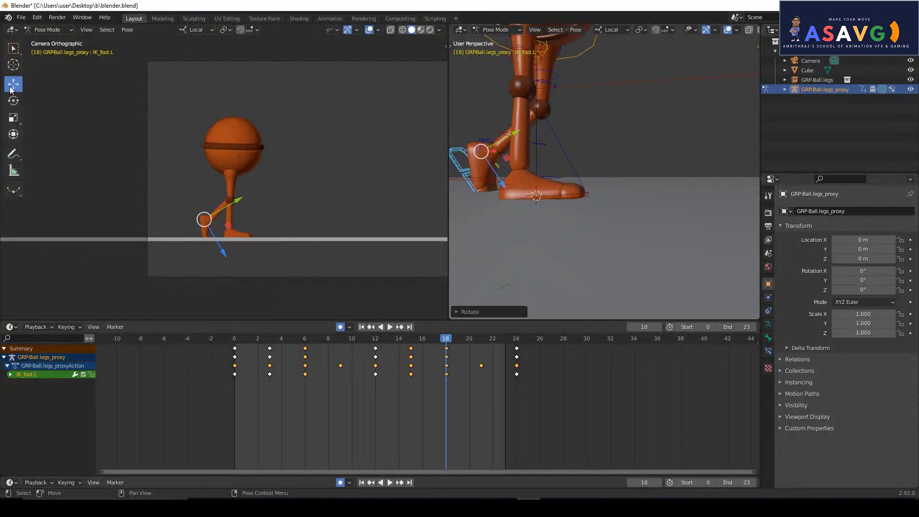
{"action": "left_click_drag", "start_coordinate": [501, 174], "coordinate": [500, 151]}
- Rotate the toe.L control at frame 18 to adjust the bend of the left toe
{"action": "left_click", "coordinate": [485, 168]}
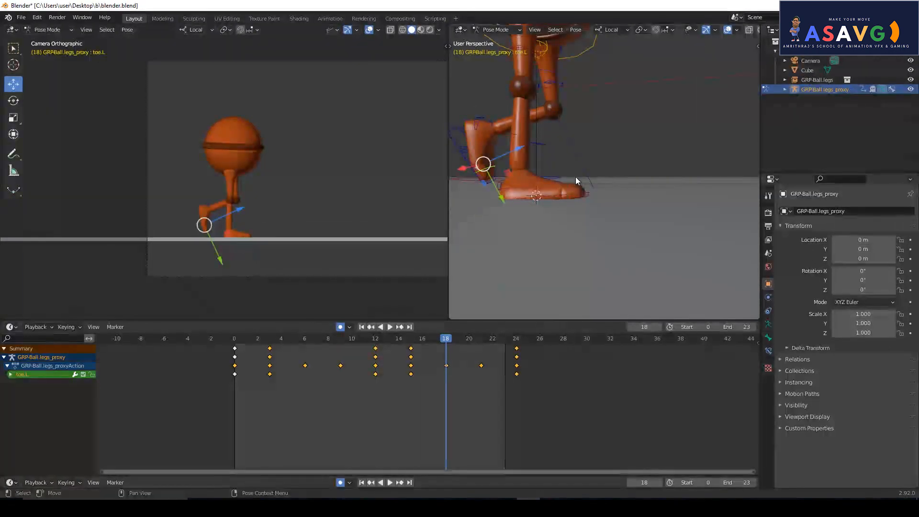
{"action": "left_click", "coordinate": [14, 102]}
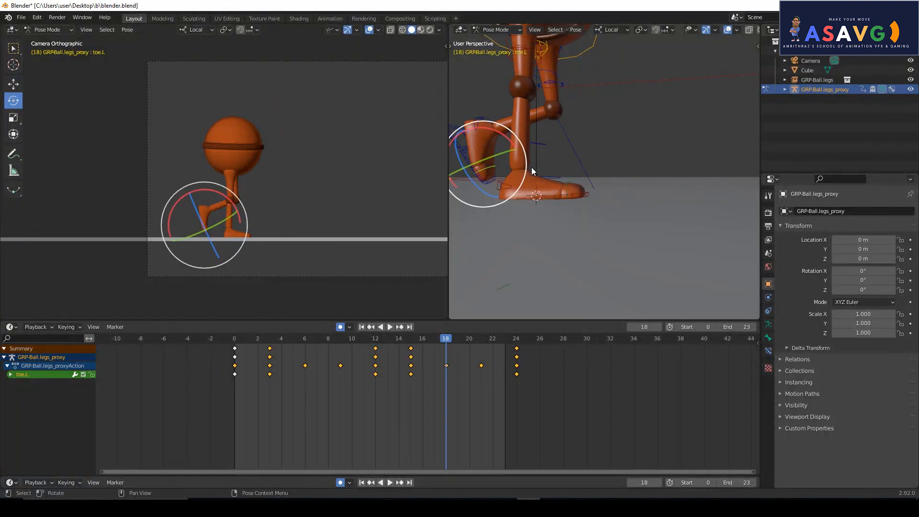
{"action": "left_click_drag", "start_coordinate": [526, 174], "coordinate": [509, 211]}
- Check the up pose in walk.jpg and move the IK_foot.L control forward at frame 21
{"action": "left_click_drag", "start_coordinate": [444, 341], "coordinate": [478, 343]}
{"action": "key", "text": "alt+Tab"}
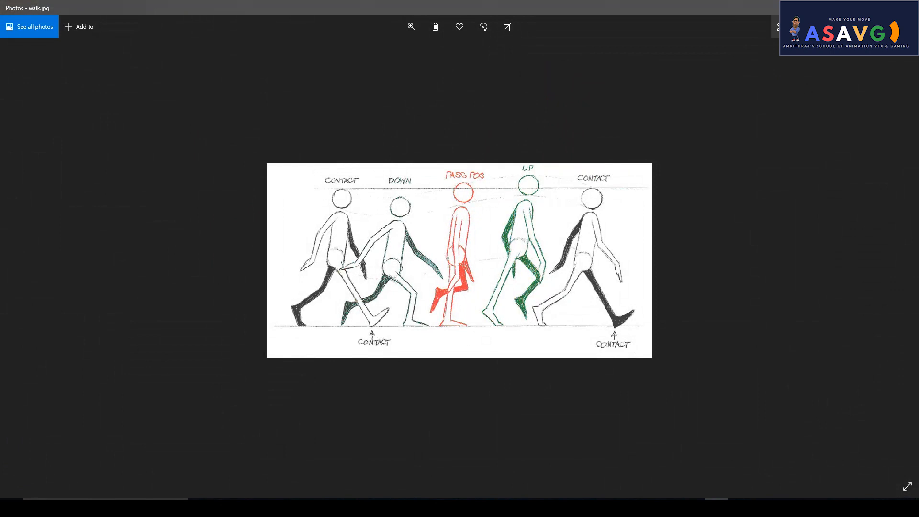
{"action": "key", "text": "alt+Tab"}
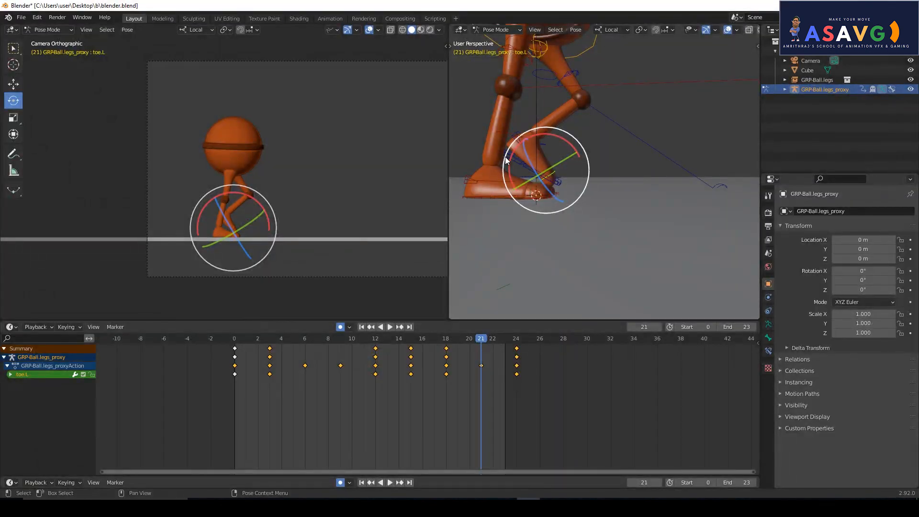
{"action": "left_click", "coordinate": [505, 157]}
{"action": "left_click", "coordinate": [15, 84]}
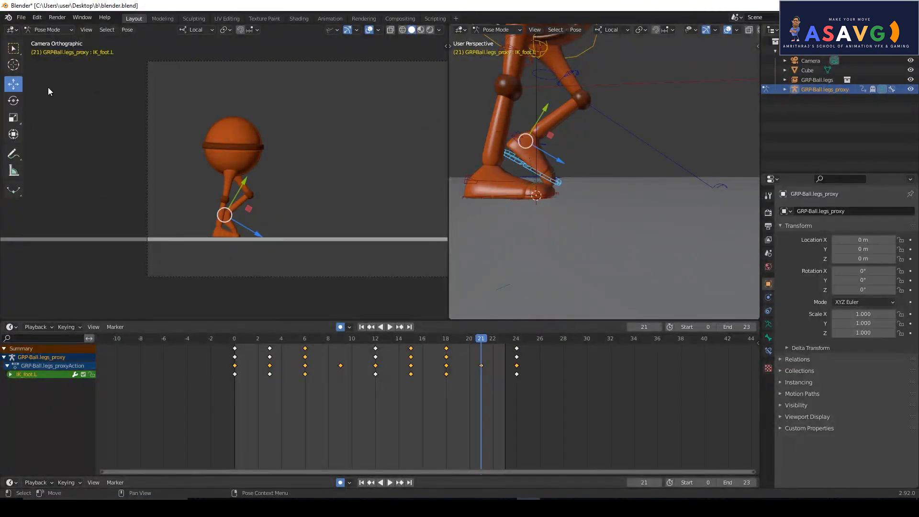
{"action": "left_click_drag", "start_coordinate": [528, 145], "coordinate": [566, 142]}
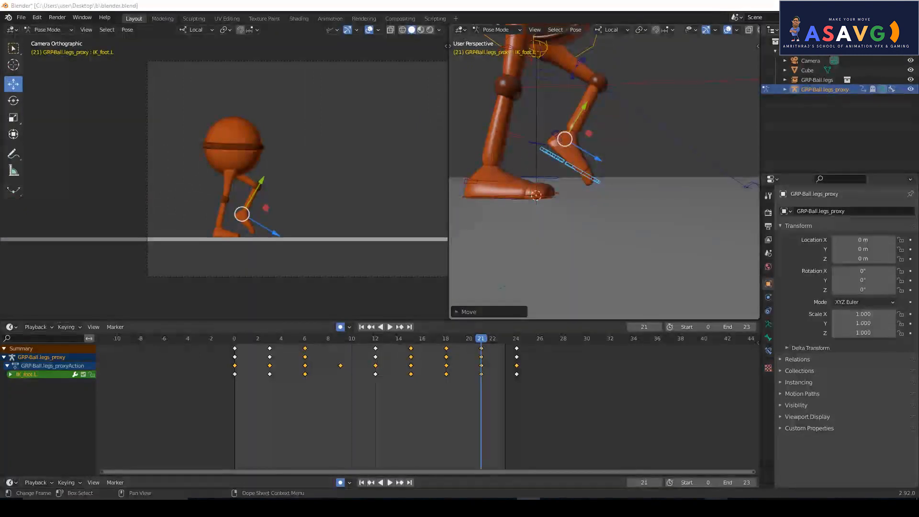
- Compare the frame 21 pose with the walk.jpg reference and play the walk cycle from frame 0
{"action": "key", "text": "alt+Tab"}
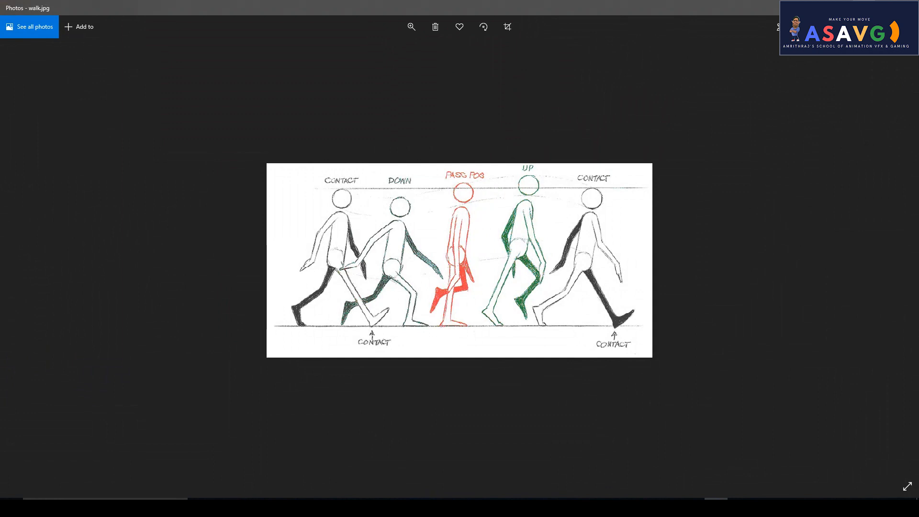
{"action": "key", "text": "alt+Tab"}
{"action": "key", "text": "space"}
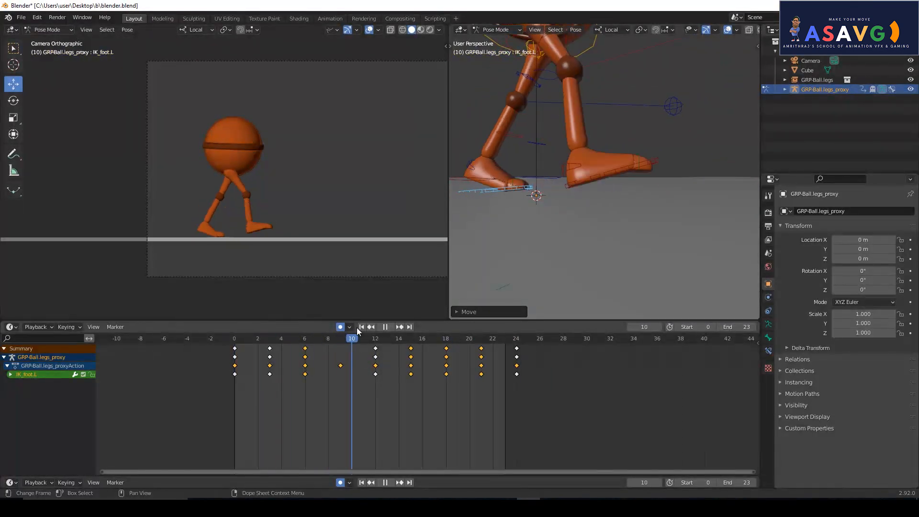
{"action": "left_click_drag", "start_coordinate": [460, 339], "coordinate": [234, 354]}
{"action": "left_click", "coordinate": [388, 327]}
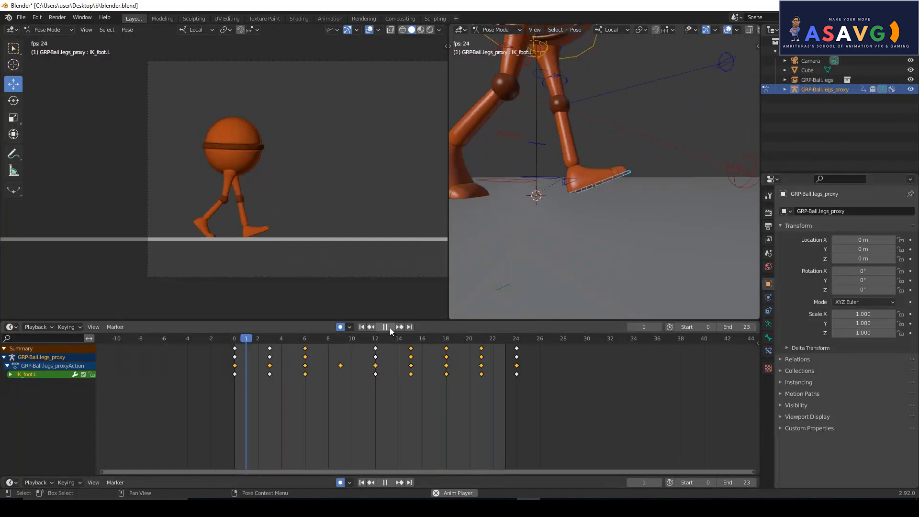
{"action": "left_click", "coordinate": [387, 328]}
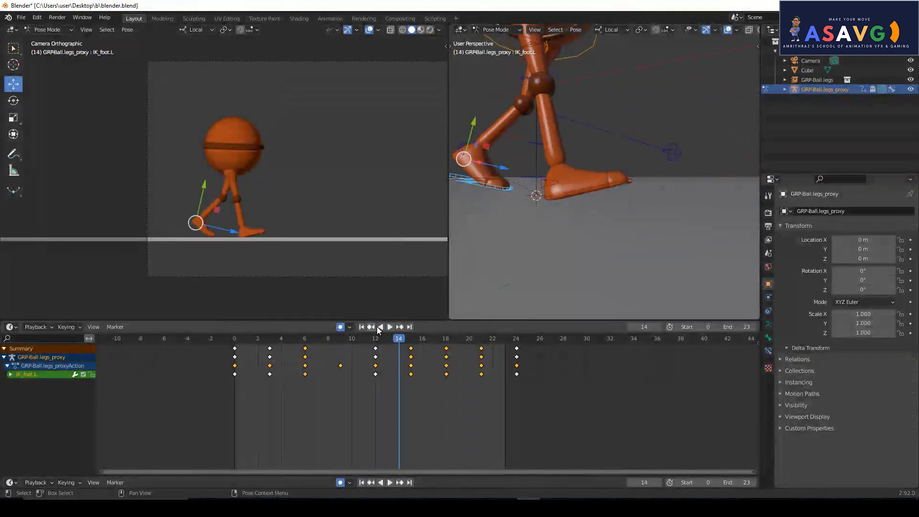
- Adjust the IK_foot.R control along its local Z axis, nudging it forward at frame 15 and backward at frame 18
{"action": "left_click", "coordinate": [555, 195]}
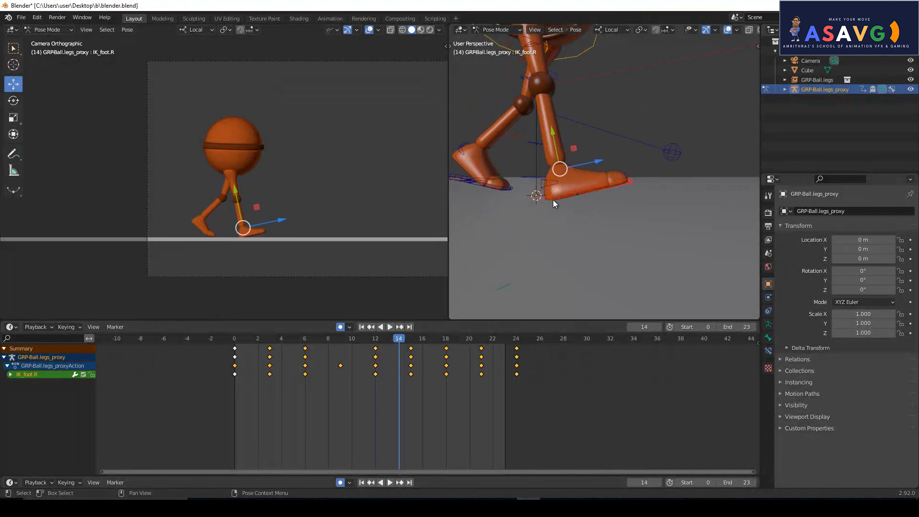
{"action": "left_click", "coordinate": [389, 327]}
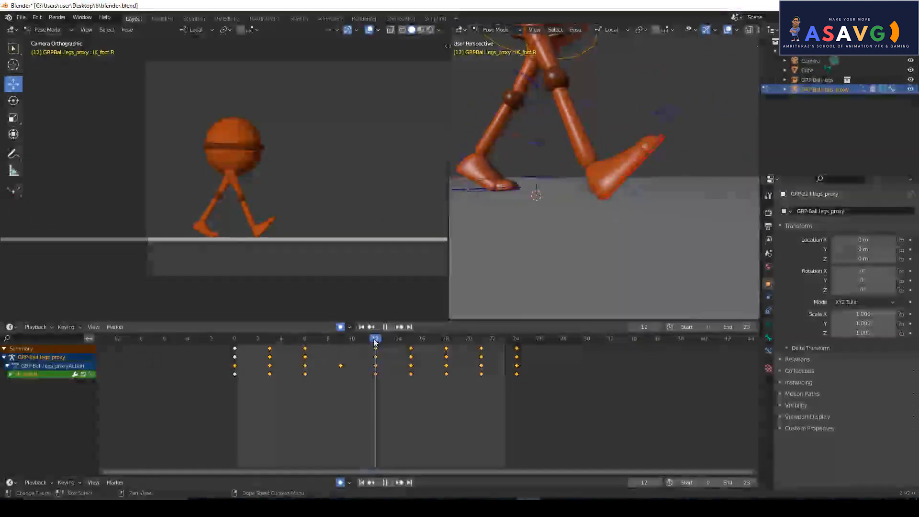
{"action": "left_click_drag", "start_coordinate": [405, 336], "coordinate": [415, 338]}
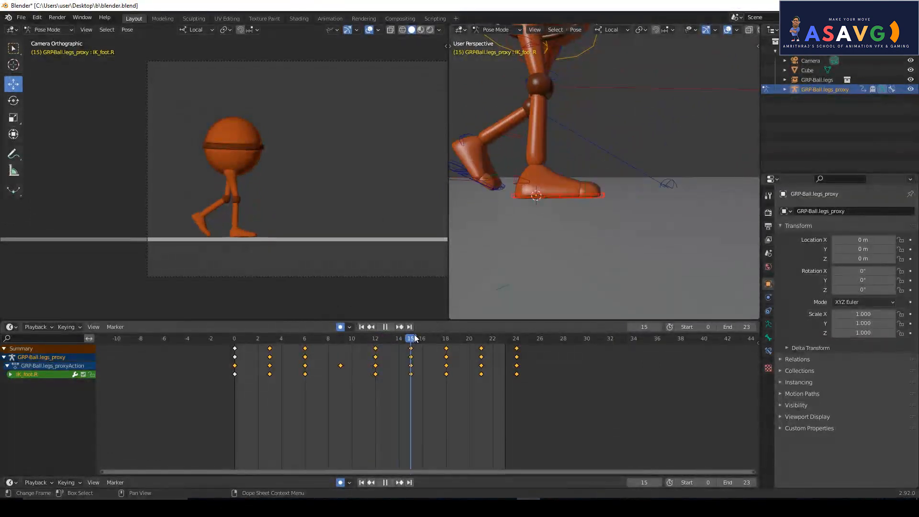
{"action": "key", "text": "space"}
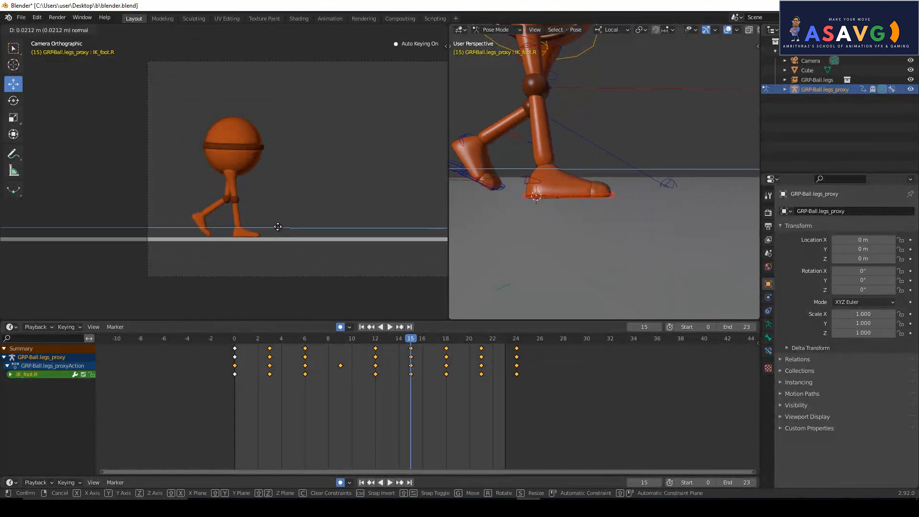
{"action": "left_click_drag", "start_coordinate": [411, 341], "coordinate": [446, 341]}
{"action": "left_click_drag", "start_coordinate": [268, 231], "coordinate": [255, 225]}
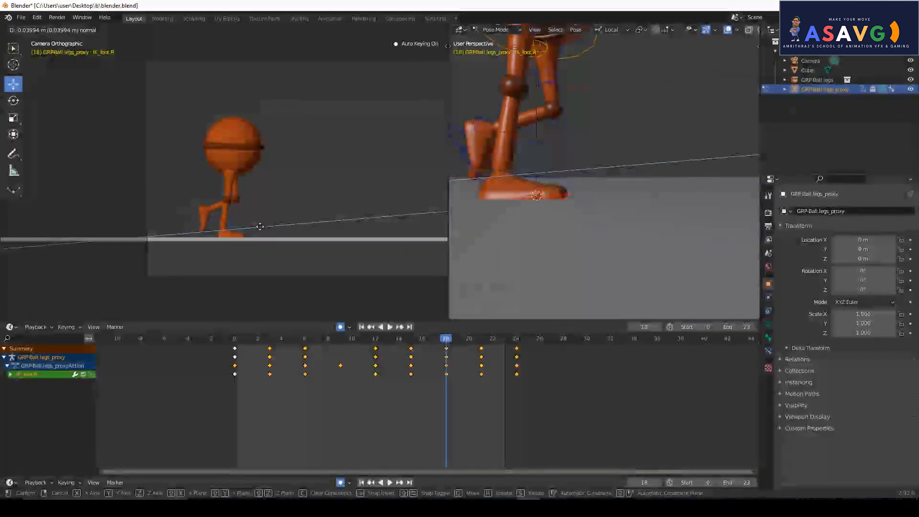
- Try rotating the toe.R and IK_instep.R controls at frame 18
{"action": "left_click", "coordinate": [545, 190]}
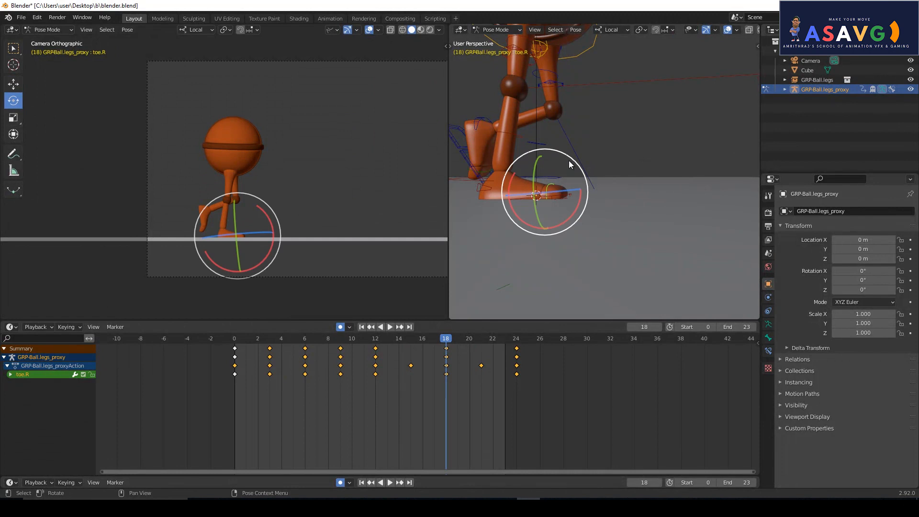
{"action": "mouse_move", "coordinate": [570, 159]}
{"action": "left_mouse_down"}
{"action": "mouse_move", "coordinate": [580, 164]}
{"action": "mouse_move", "coordinate": [563, 152]}
{"action": "mouse_move", "coordinate": [572, 164]}
{"action": "left_mouse_up"}
{"action": "left_click", "coordinate": [481, 191]}
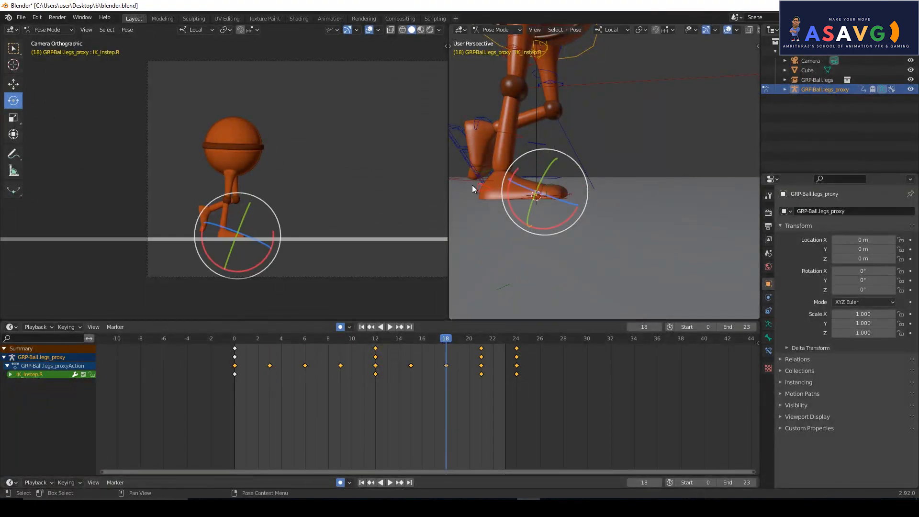
{"action": "left_click_drag", "start_coordinate": [574, 170], "coordinate": [589, 178]}
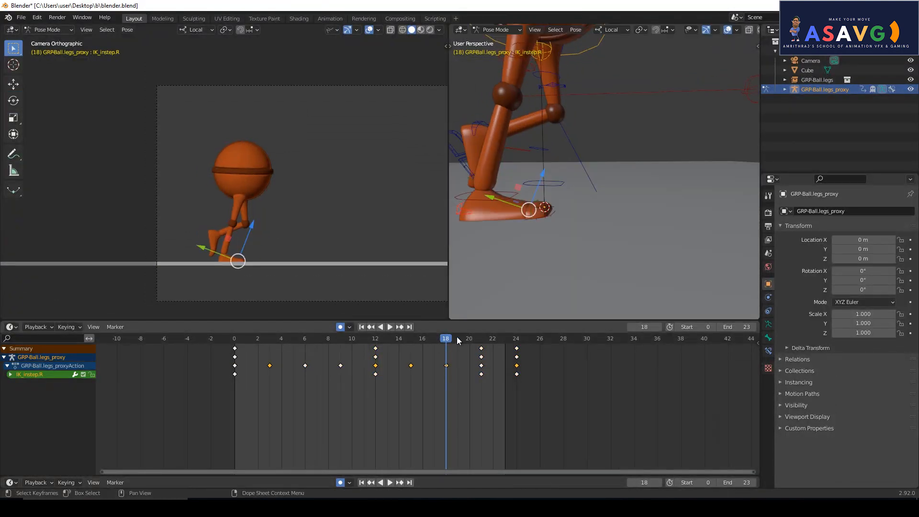
{"action": "key", "text": "space"}
{"action": "left_click_drag", "start_coordinate": [431, 332], "coordinate": [482, 342]}
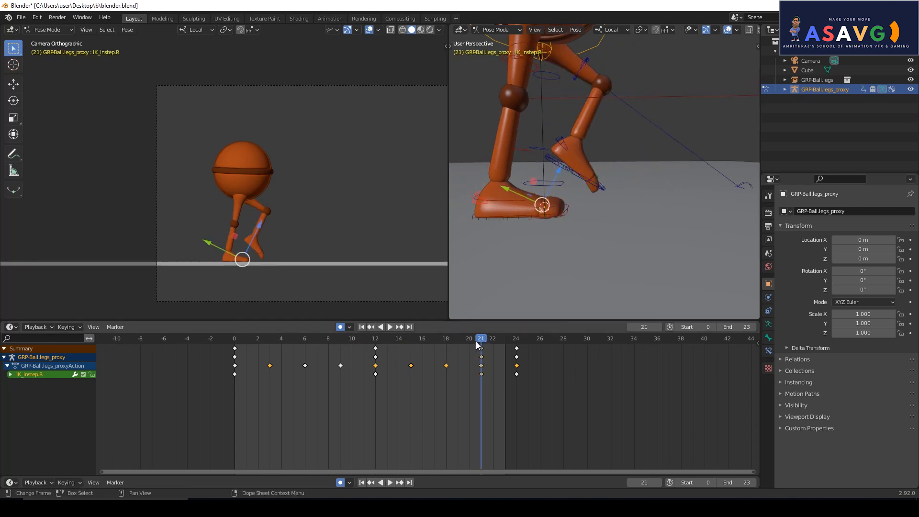
{"action": "key", "text": "ctrl+z"}
{"action": "key", "text": "ctrl+shift+z"}
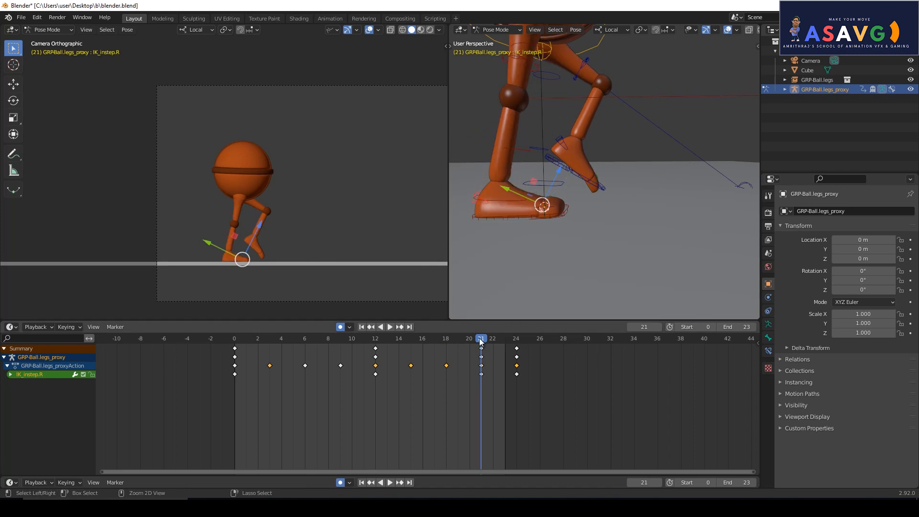
{"action": "key", "text": "Down"}
- Move the IK_foot.R control forward along its local Z axis at frame 18
{"action": "middle_click_drag", "start_coordinate": [552, 222], "coordinate": [533, 246]}
{"action": "left_click", "coordinate": [556, 206]}
{"action": "left_click", "coordinate": [529, 255]}
{"action": "scroll", "coordinate": [527, 257], "scroll_direction": "down", "scroll_amount": 3}
{"action": "mouse_move", "coordinate": [456, 341]}
{"action": "left_mouse_down"}
{"action": "mouse_move", "coordinate": [359, 342]}
{"action": "mouse_move", "coordinate": [460, 349]}
{"action": "mouse_move", "coordinate": [445, 348]}
{"action": "left_mouse_up"}
{"action": "left_click_drag", "start_coordinate": [555, 197], "coordinate": [588, 193]}
{"action": "left_click_drag", "start_coordinate": [429, 335], "coordinate": [452, 342]}
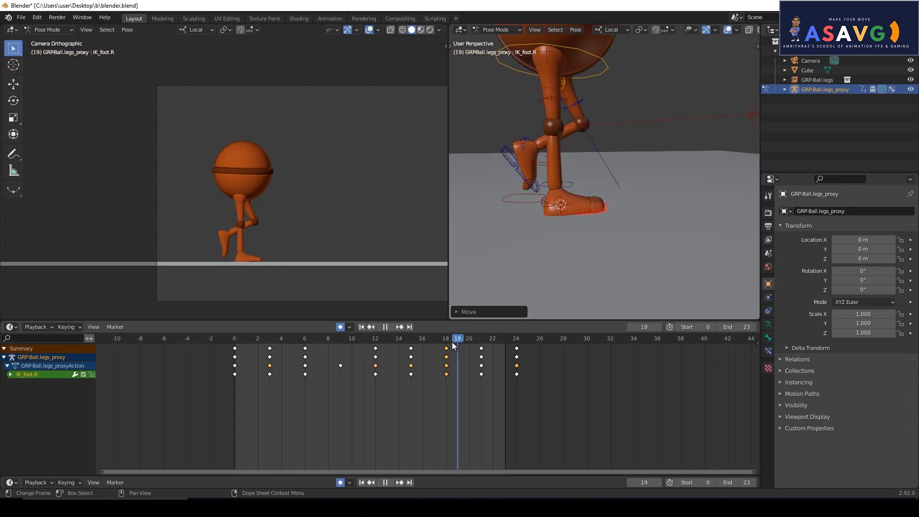
- Rotate the IK_foot.R control at frame 18 to flatten the right foot and lower it slightly to the ground
{"action": "left_click", "coordinate": [561, 201]}
{"action": "left_click_drag", "start_coordinate": [561, 172], "coordinate": [558, 211]}
{"action": "mouse_move", "coordinate": [558, 210]}
{"action": "middle_mouse_down"}
{"action": "mouse_move", "coordinate": [544, 204]}
{"action": "mouse_move", "coordinate": [553, 201]}
{"action": "middle_mouse_up"}
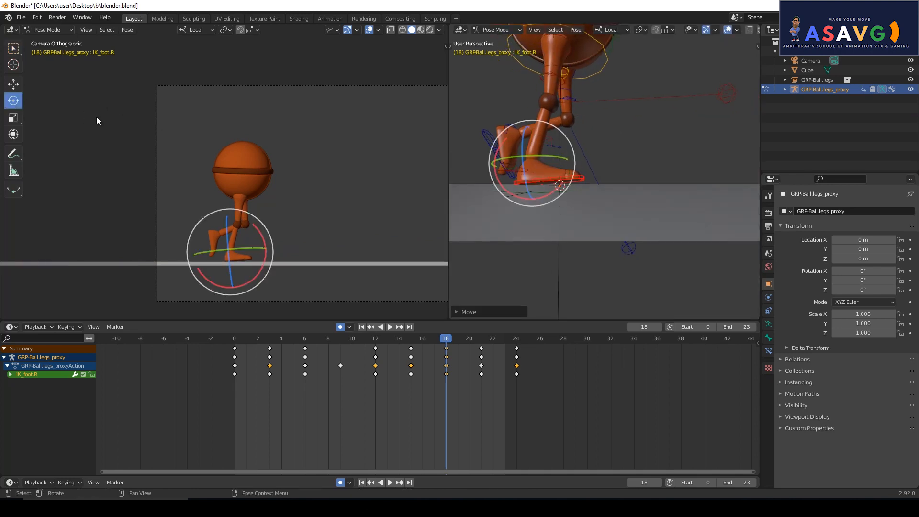
{"action": "left_click_drag", "start_coordinate": [533, 203], "coordinate": [529, 207]}
{"action": "left_click", "coordinate": [13, 85]}
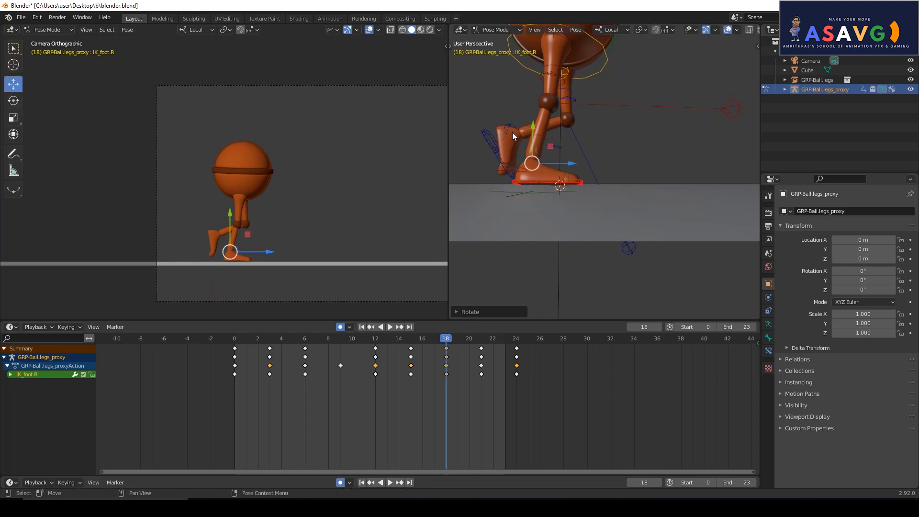
{"action": "left_click_drag", "start_coordinate": [530, 124], "coordinate": [530, 129]}
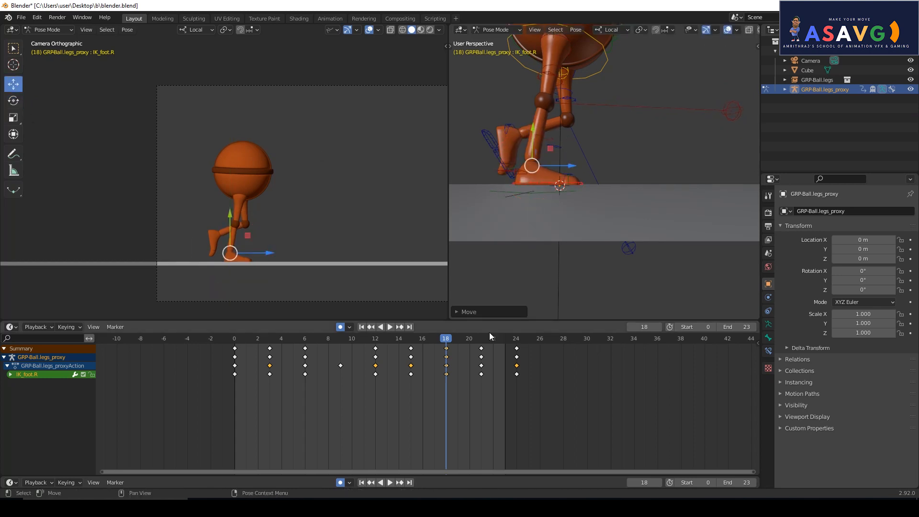
- Move the IK_foot.R control backward along its local Z axis at frame 21 and check the motion from frame 19
{"action": "left_click_drag", "start_coordinate": [436, 337], "coordinate": [480, 343]}
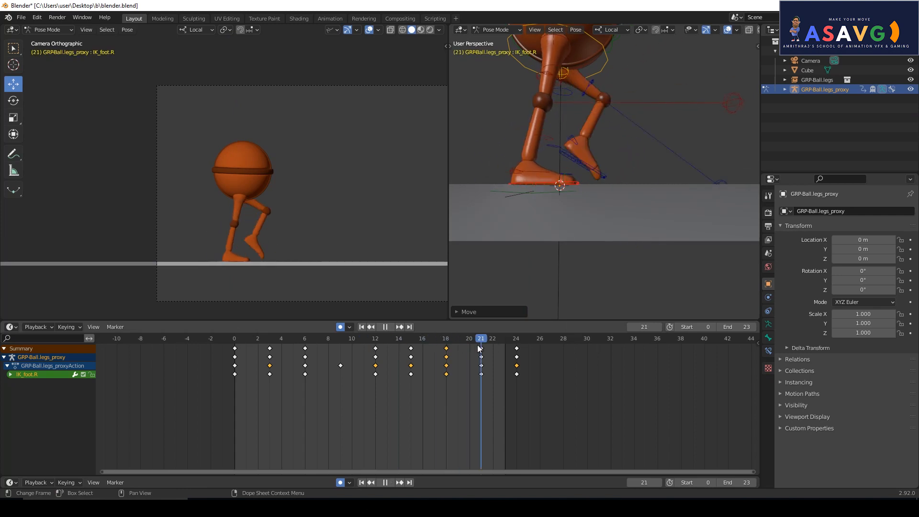
{"action": "left_click_drag", "start_coordinate": [268, 252], "coordinate": [257, 252]}
{"action": "key", "text": "space"}
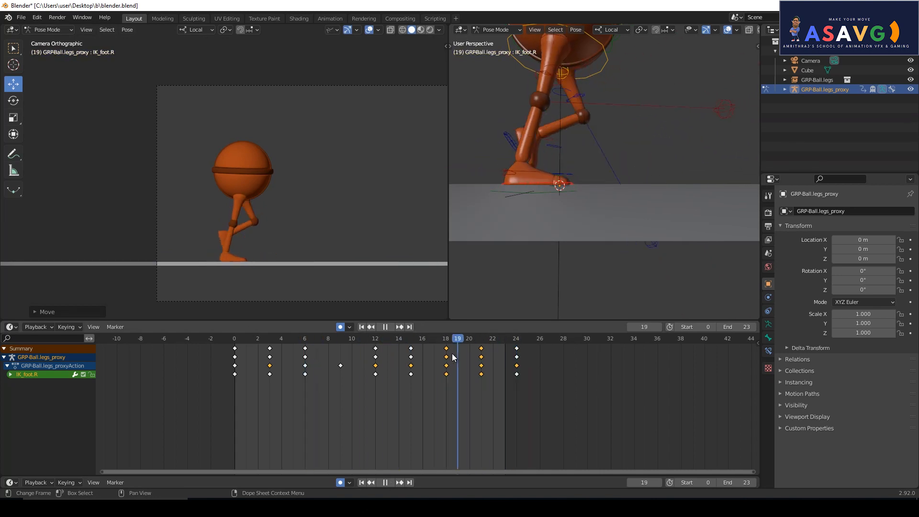
{"action": "key", "text": "space"}
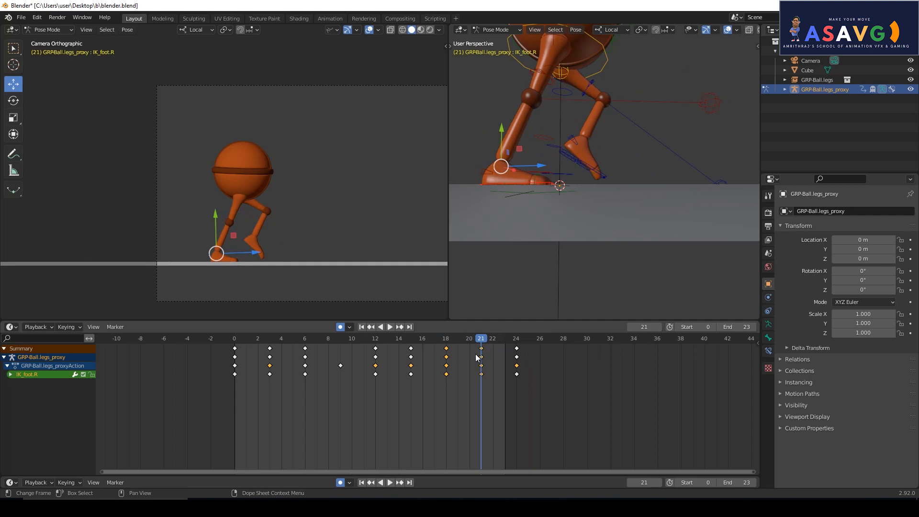
- Rotate the right foot's toe.R and IK_instep.R controls at frame 21 to lift the heel with the toes planted
{"action": "middle_click_drag", "start_coordinate": [529, 196], "coordinate": [542, 188]}
{"action": "left_click", "coordinate": [535, 194]}
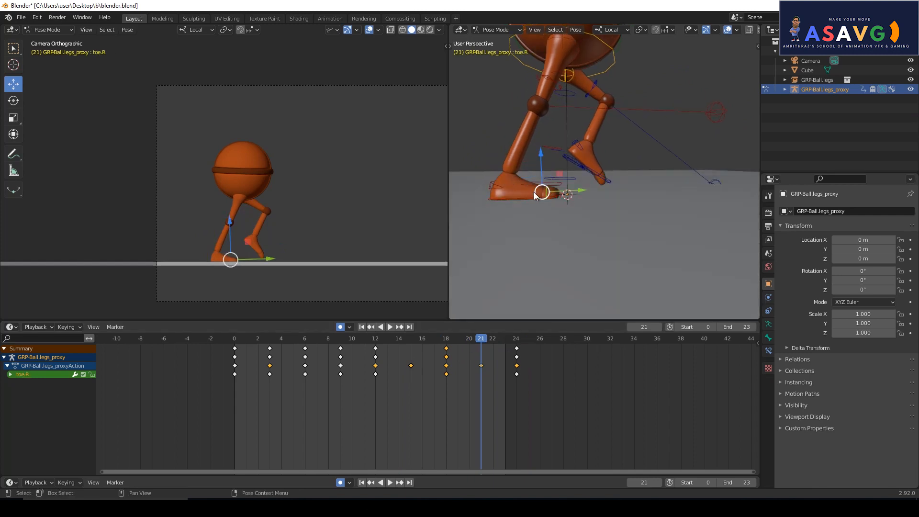
{"action": "left_click", "coordinate": [14, 101]}
{"action": "left_click_drag", "start_coordinate": [578, 168], "coordinate": [585, 188]}
{"action": "left_click", "coordinate": [488, 183]}
{"action": "left_click", "coordinate": [481, 348]}
- Play back the walk cycle to review the motion of both feet
{"action": "left_click_drag", "start_coordinate": [478, 339], "coordinate": [293, 349]}
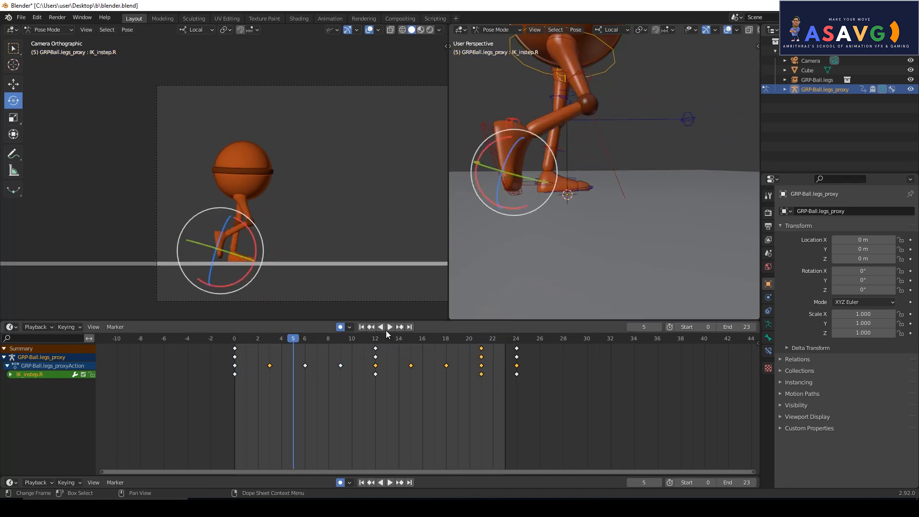
{"action": "left_click", "coordinate": [386, 327]}
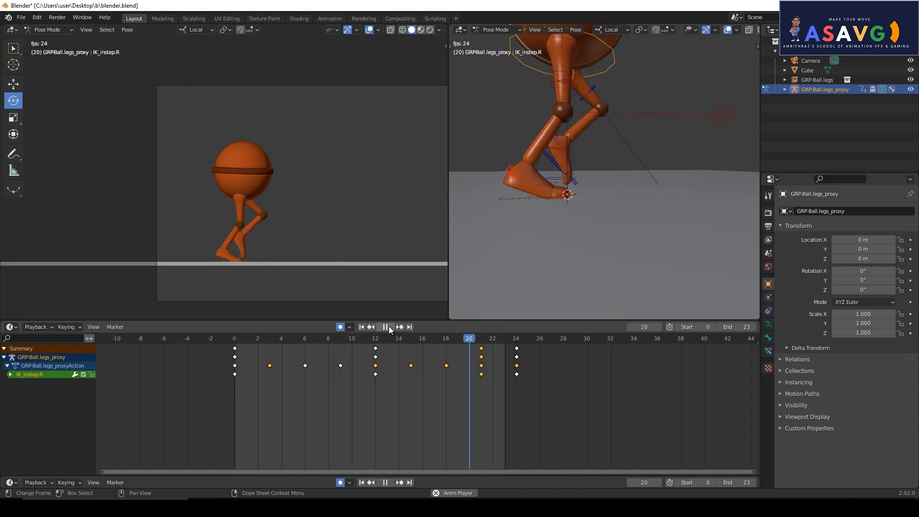
{"action": "key", "text": "space"}
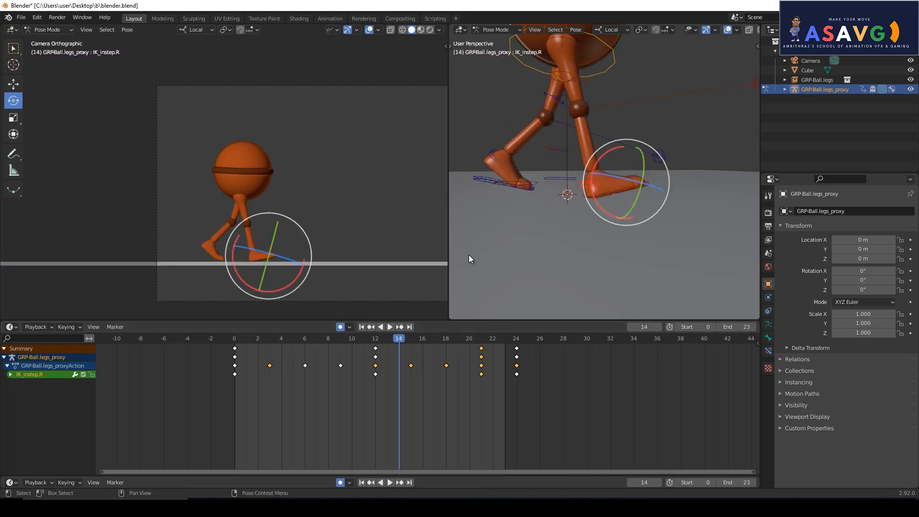
- Select the torso control and move it down along its local Y axis at frame 3
{"action": "middle_click_drag", "start_coordinate": [577, 123], "coordinate": [553, 188]}
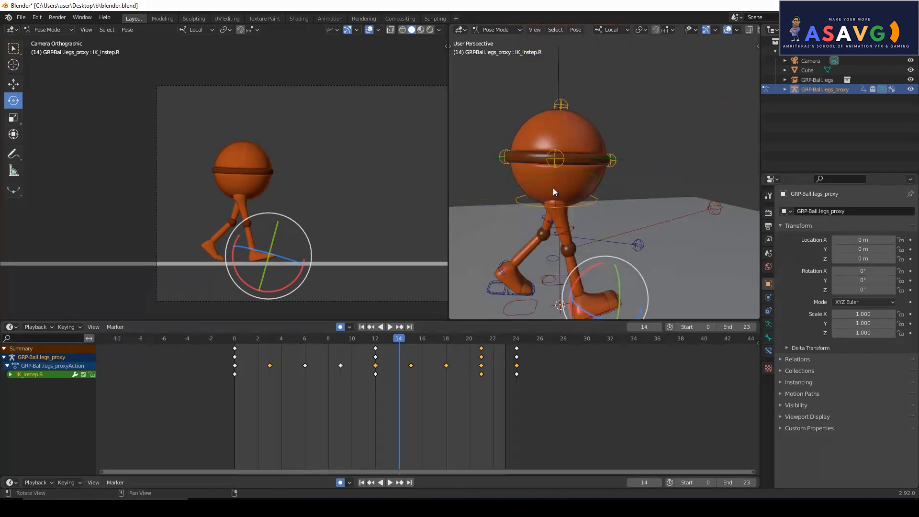
{"action": "left_click", "coordinate": [517, 159]}
{"action": "left_click", "coordinate": [13, 84]}
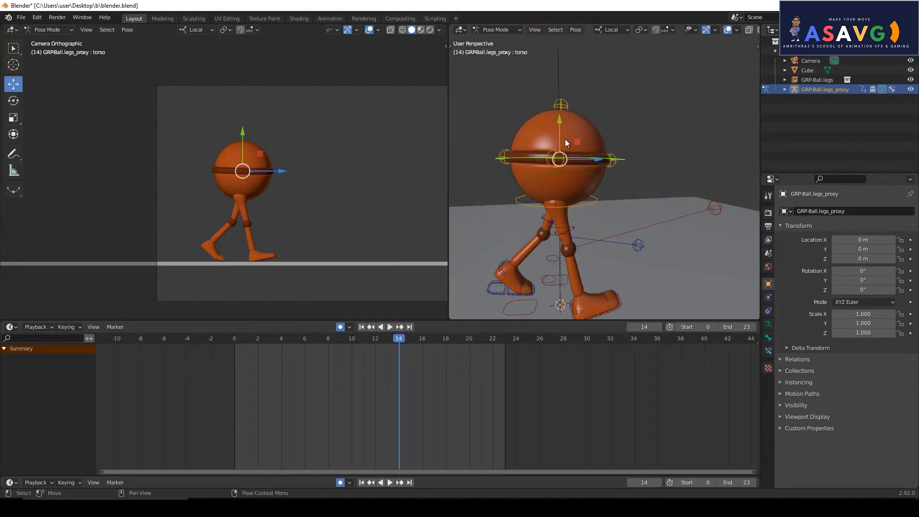
{"action": "left_click_drag", "start_coordinate": [596, 158], "coordinate": [545, 139]}
{"action": "right_click", "coordinate": [547, 143]}
{"action": "left_click", "coordinate": [467, 242]}
{"action": "key", "text": "space"}
{"action": "left_click", "coordinate": [235, 338]}
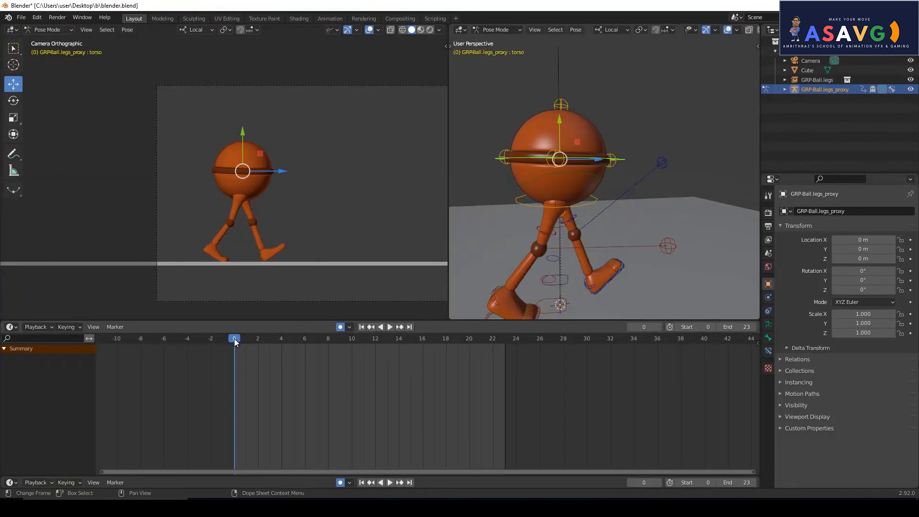
{"action": "left_click_drag", "start_coordinate": [234, 340], "coordinate": [274, 343]}
{"action": "key", "text": "space"}
{"action": "left_click_drag", "start_coordinate": [559, 120], "coordinate": [560, 135]}
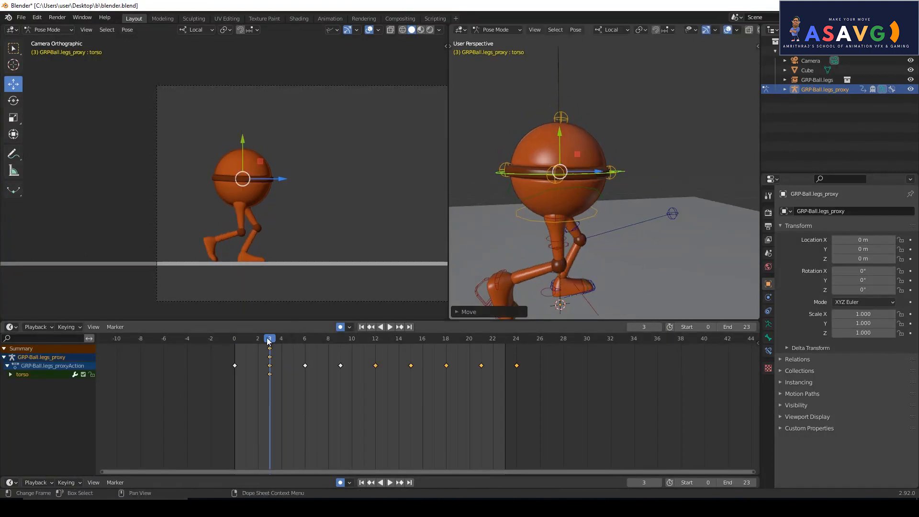
- Raise the torso control at frame 0 and copy its keyframe to frame 24
{"action": "left_click_drag", "start_coordinate": [268, 342], "coordinate": [229, 343]}
{"action": "left_click_drag", "start_coordinate": [561, 157], "coordinate": [562, 141]}
{"action": "key", "text": "b"}
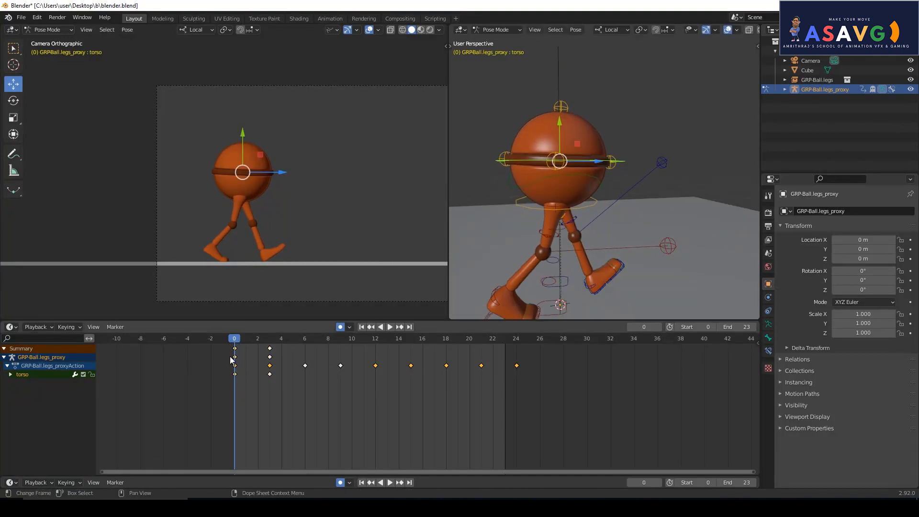
{"action": "right_click", "coordinate": [214, 361]}
{"action": "left_click", "coordinate": [201, 349]}
{"action": "key", "text": "space"}
{"action": "left_click", "coordinate": [530, 345]}
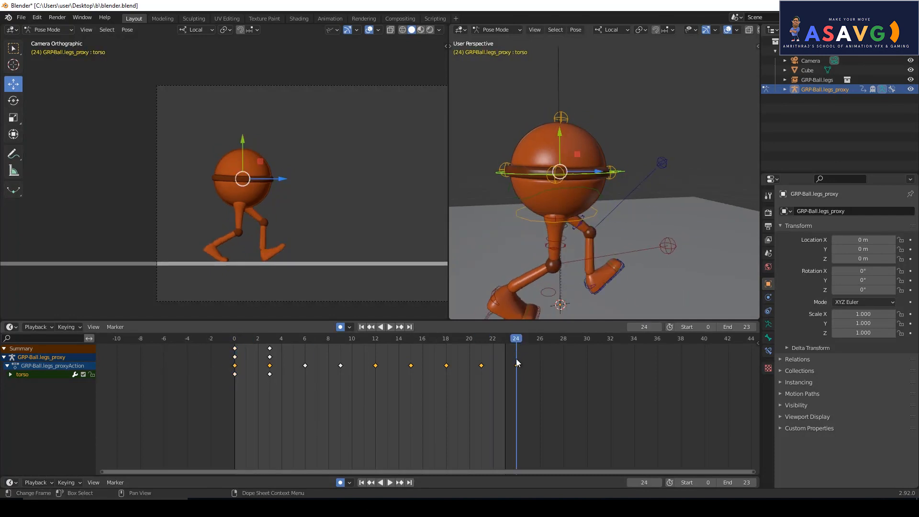
{"action": "right_click", "coordinate": [517, 364]}
{"action": "left_click", "coordinate": [497, 375]}
- Raise the torso control slightly at frames 9 and 6
{"action": "key", "text": "space"}
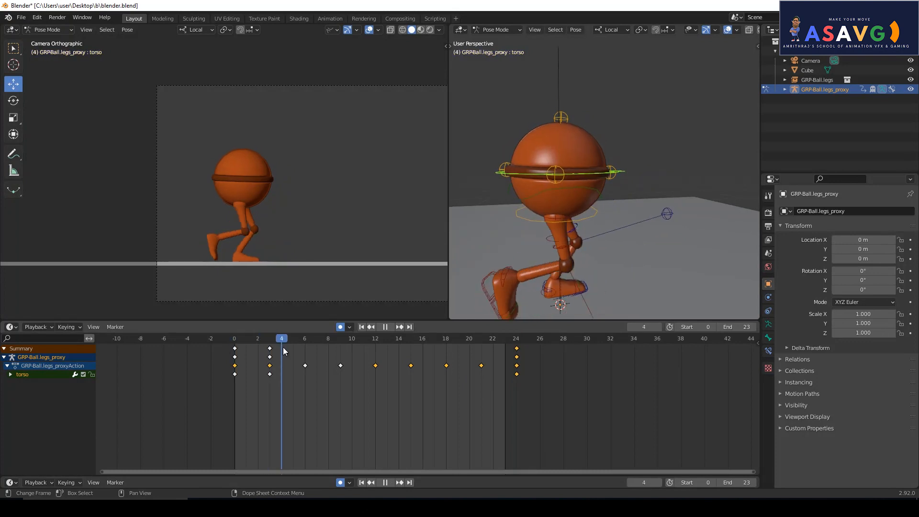
{"action": "key", "text": "space"}
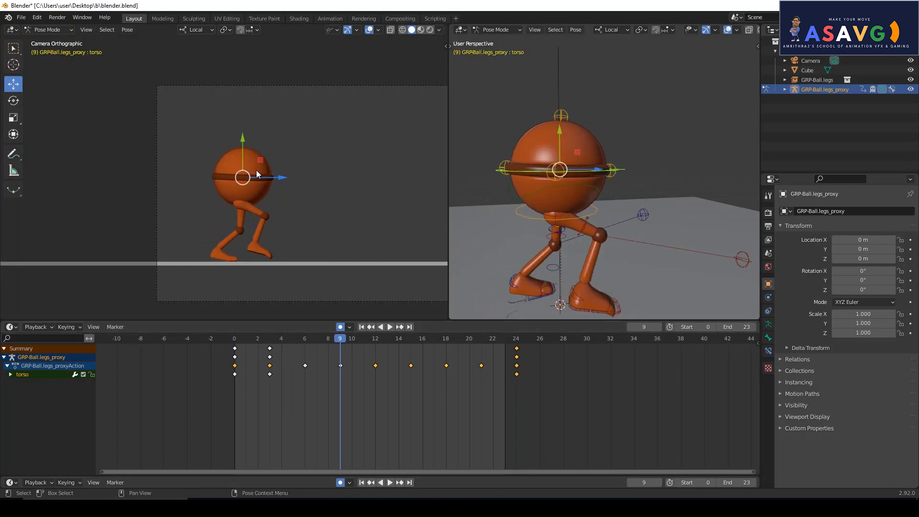
{"action": "left_click_drag", "start_coordinate": [243, 162], "coordinate": [244, 157]}
{"action": "left_click_drag", "start_coordinate": [342, 340], "coordinate": [304, 366]}
{"action": "left_click_drag", "start_coordinate": [242, 164], "coordinate": [245, 158]}
- Copy the torso keyframe from frame 0 to frame 12 and try lowering the torso there
{"action": "left_click_drag", "start_coordinate": [294, 351], "coordinate": [237, 365]}
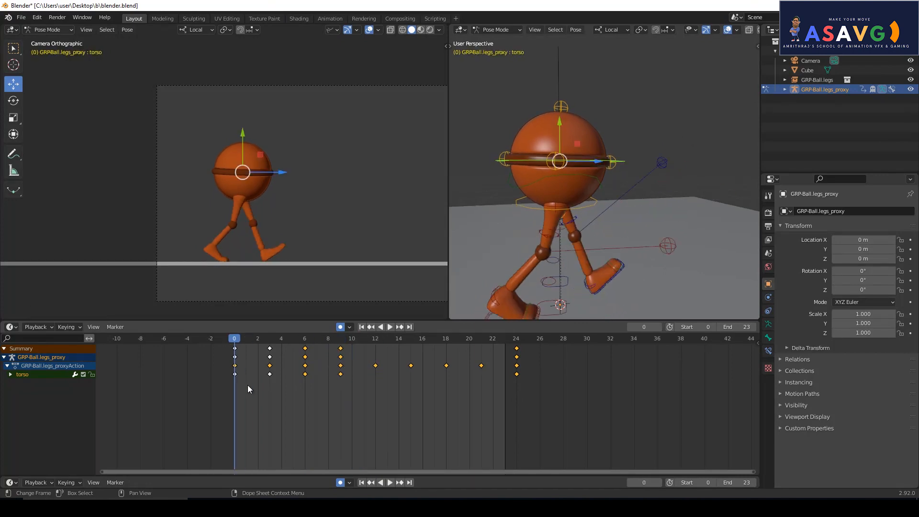
{"action": "right_click", "coordinate": [234, 358]}
{"action": "left_click", "coordinate": [205, 347]}
{"action": "key", "text": "space"}
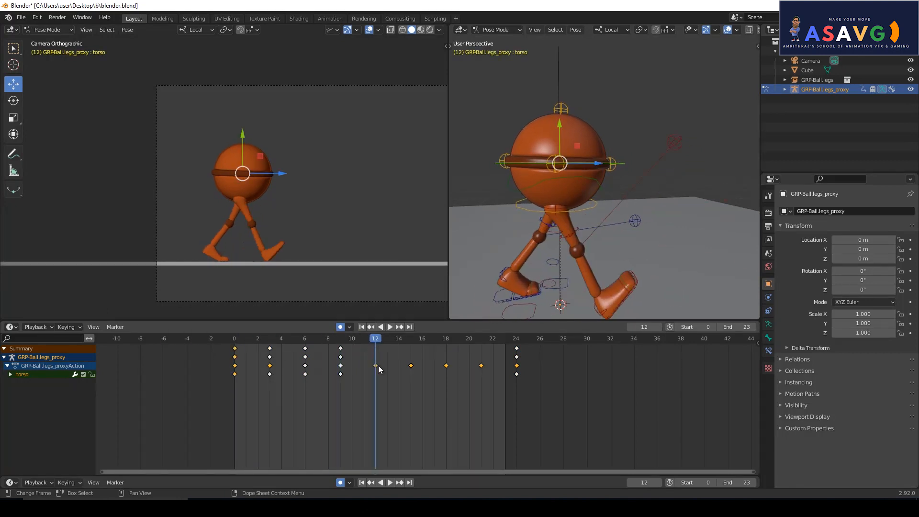
{"action": "right_click", "coordinate": [378, 366]}
{"action": "left_click", "coordinate": [354, 373]}
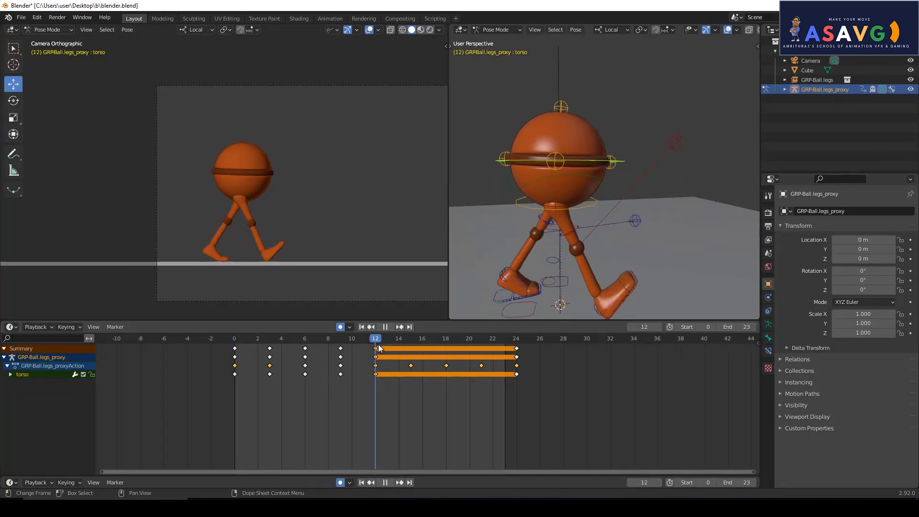
{"action": "key", "text": "space"}
{"action": "left_click_drag", "start_coordinate": [242, 156], "coordinate": [243, 162]}
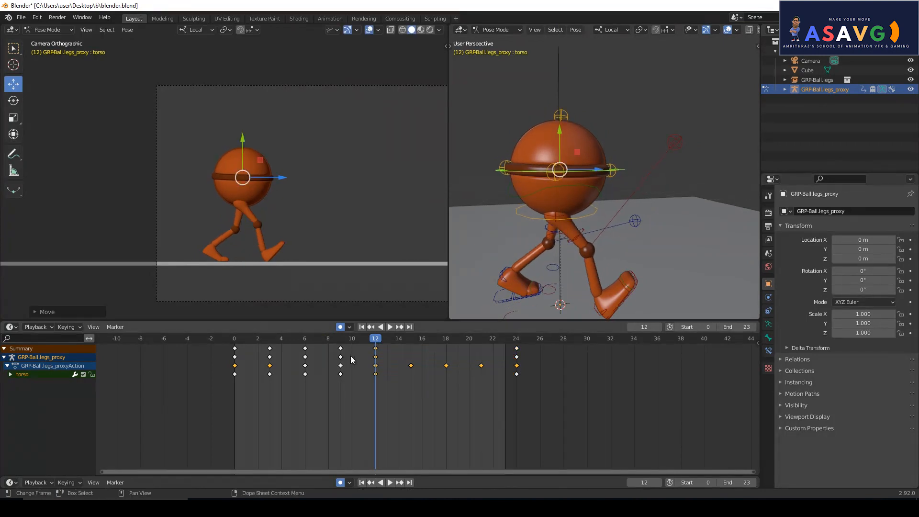
- Replace the torso keyframe at frame 12 with a copy of the one from frame 0
{"action": "left_click", "coordinate": [235, 338]}
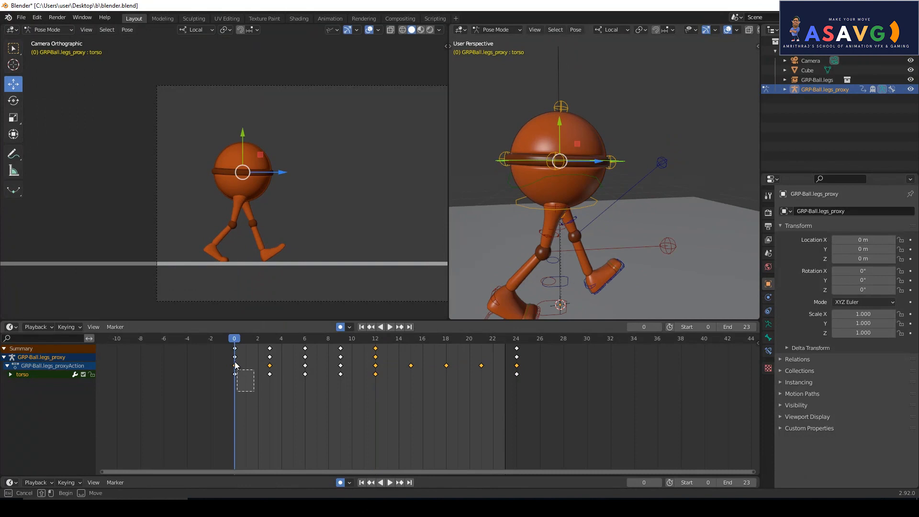
{"action": "right_click", "coordinate": [234, 351]}
{"action": "left_click", "coordinate": [204, 340]}
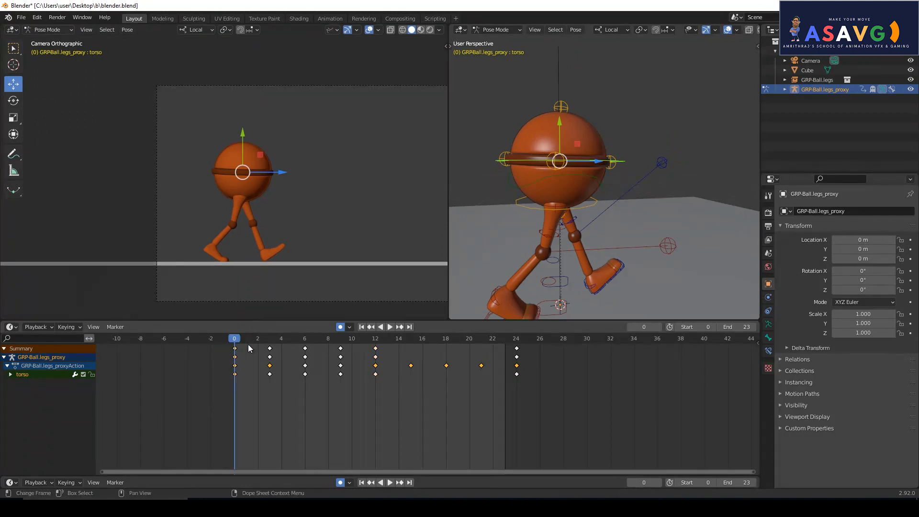
{"action": "key", "text": "space"}
{"action": "key", "text": "space"}
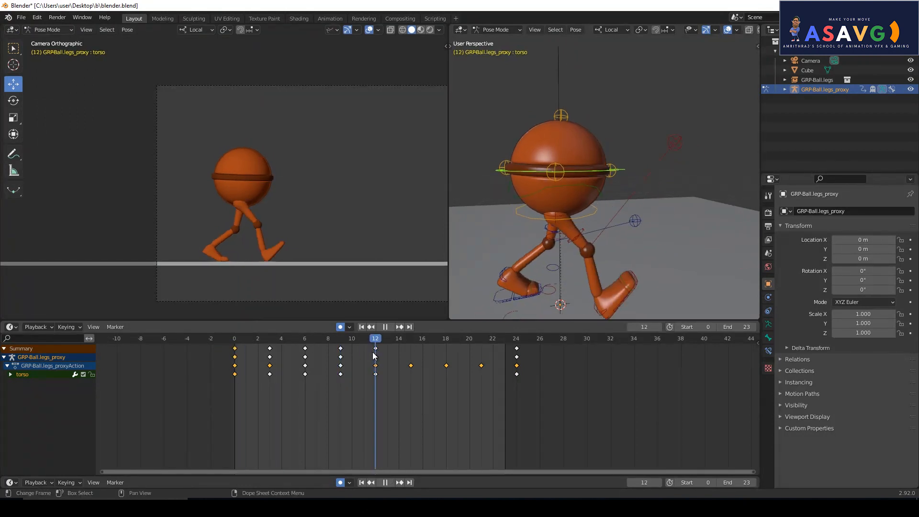
{"action": "right_click", "coordinate": [376, 357]}
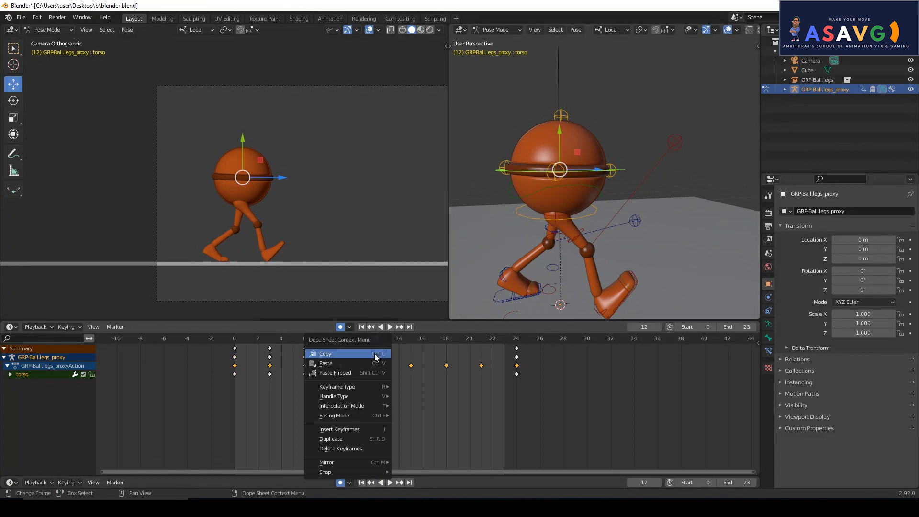
{"action": "left_click", "coordinate": [347, 363]}
{"action": "key", "text": "space"}
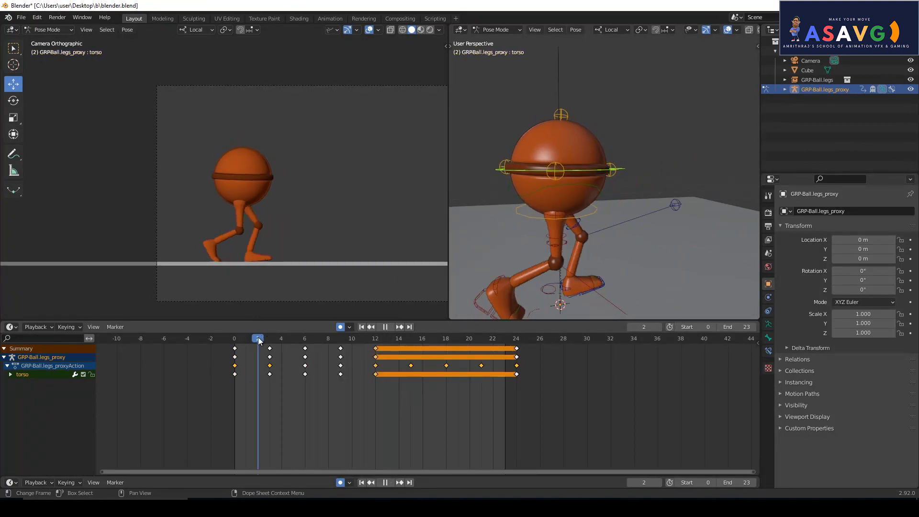
- Lower the torso control slightly at frame 0
{"action": "mouse_move", "coordinate": [226, 338]}
{"action": "left_mouse_down"}
{"action": "mouse_move", "coordinate": [384, 343]}
{"action": "mouse_move", "coordinate": [220, 350]}
{"action": "left_mouse_up"}
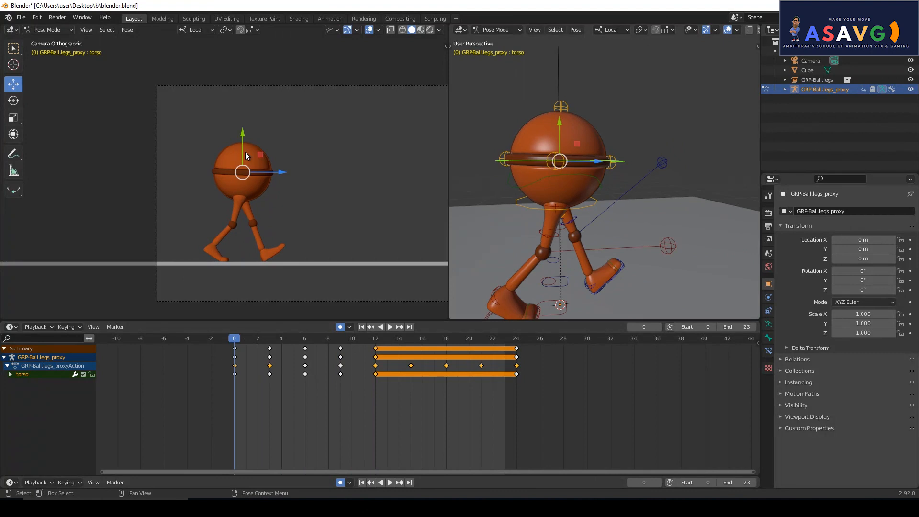
{"action": "left_click", "coordinate": [243, 155]}
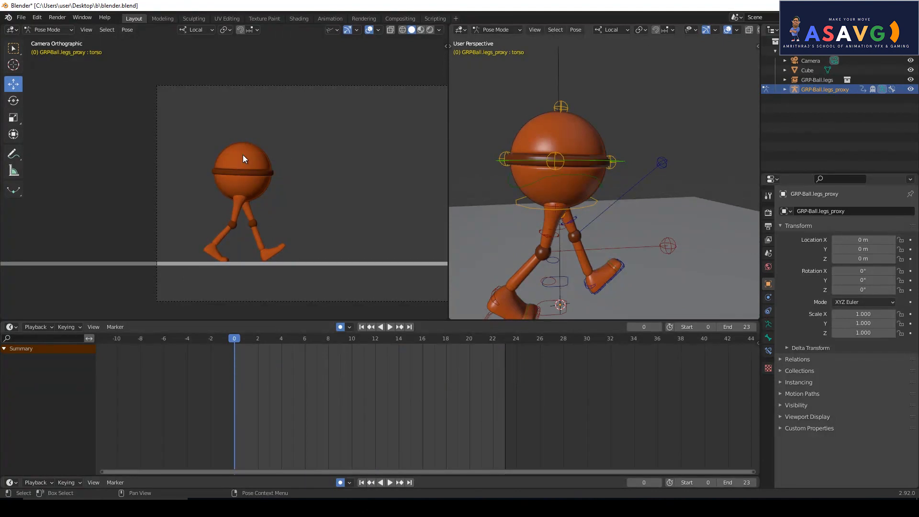
{"action": "key", "text": "ctrl+z"}
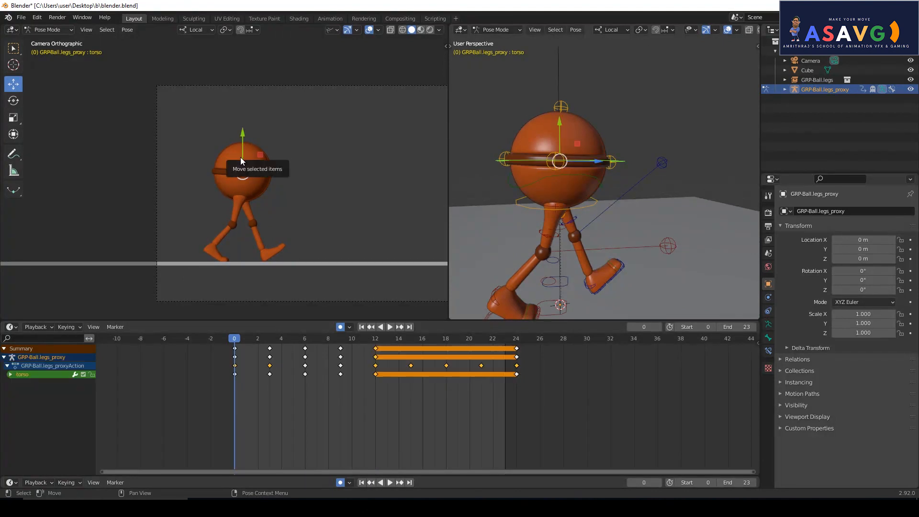
{"action": "left_click_drag", "start_coordinate": [240, 157], "coordinate": [240, 156]}
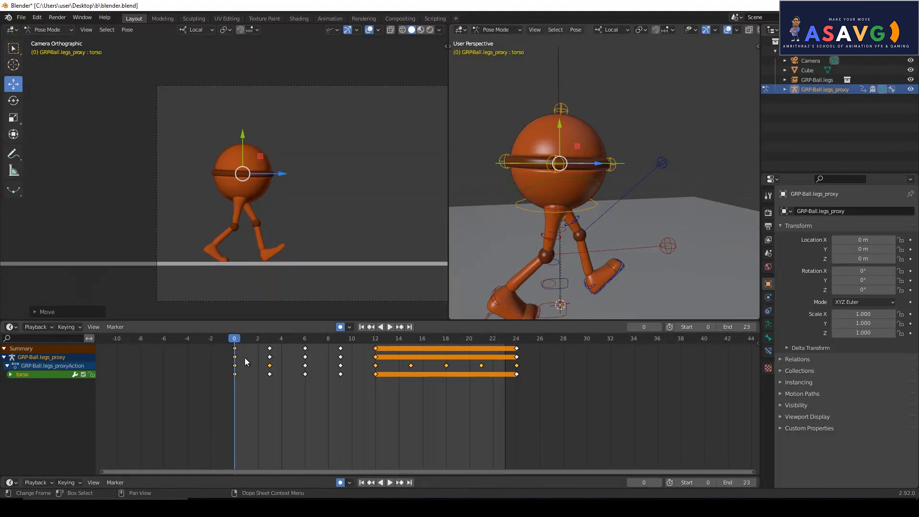
{"action": "left_click", "coordinate": [249, 356]}
- Lower the torso control slightly at frame 11 and return to frame 3
{"action": "left_click_drag", "start_coordinate": [247, 337], "coordinate": [363, 342]}
{"action": "left_click_drag", "start_coordinate": [242, 153], "coordinate": [242, 155]}
{"action": "left_click_drag", "start_coordinate": [365, 341], "coordinate": [274, 348]}
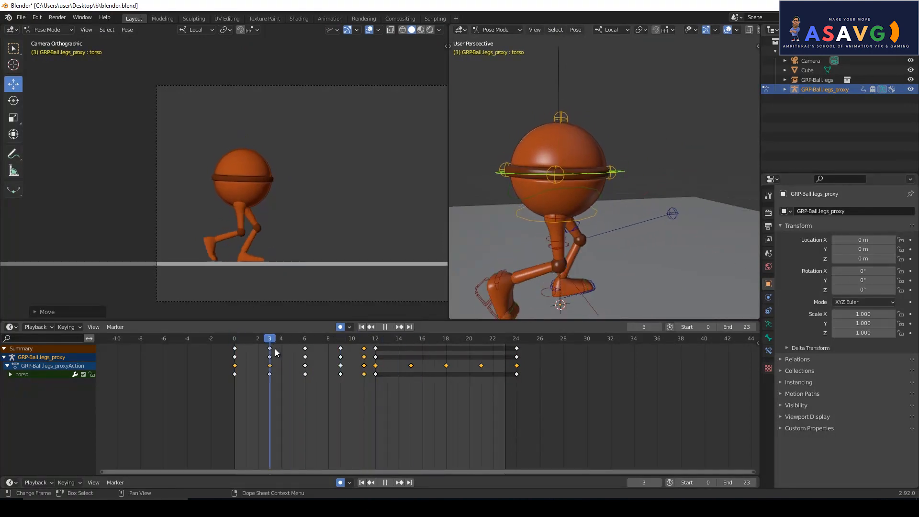
- Compare the torso height across the cycle and delete the torso keyframes at frames 11 and 12
{"action": "key", "text": "Escape"}
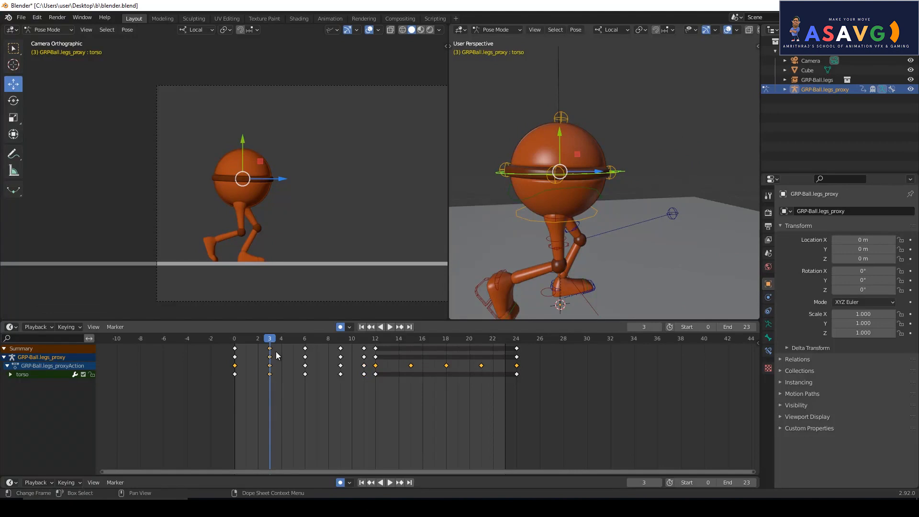
{"action": "key", "text": "space"}
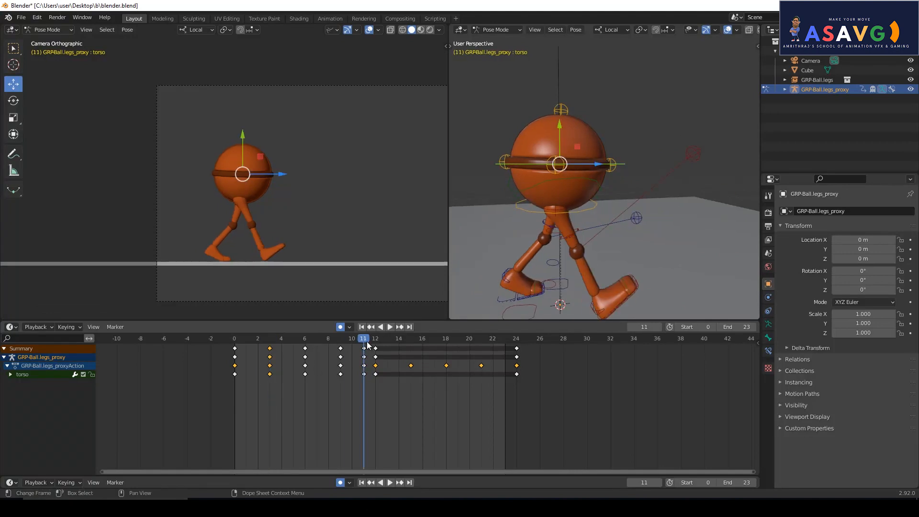
{"action": "key", "text": "space"}
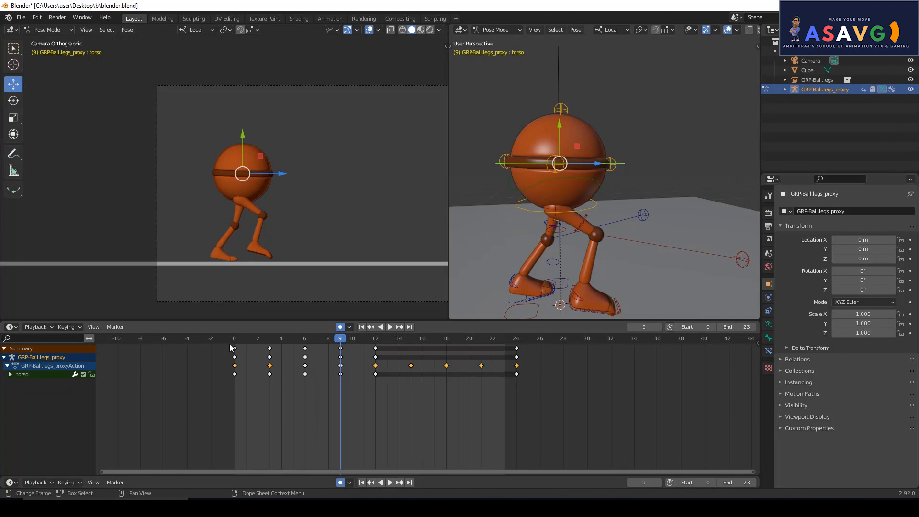
{"action": "left_click", "coordinate": [376, 341]}
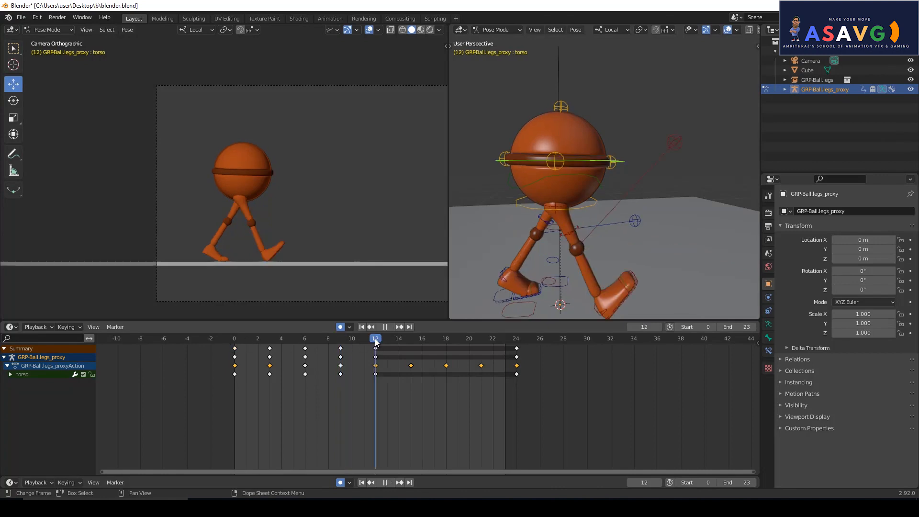
{"action": "left_click_drag", "start_coordinate": [376, 341], "coordinate": [239, 341]}
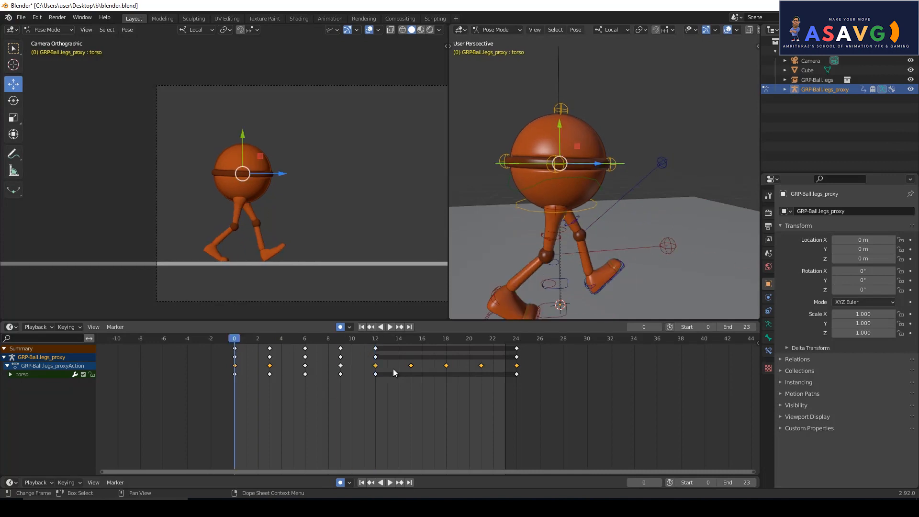
{"action": "left_click_drag", "start_coordinate": [369, 341], "coordinate": [369, 344]}
{"action": "key", "text": "Delete"}
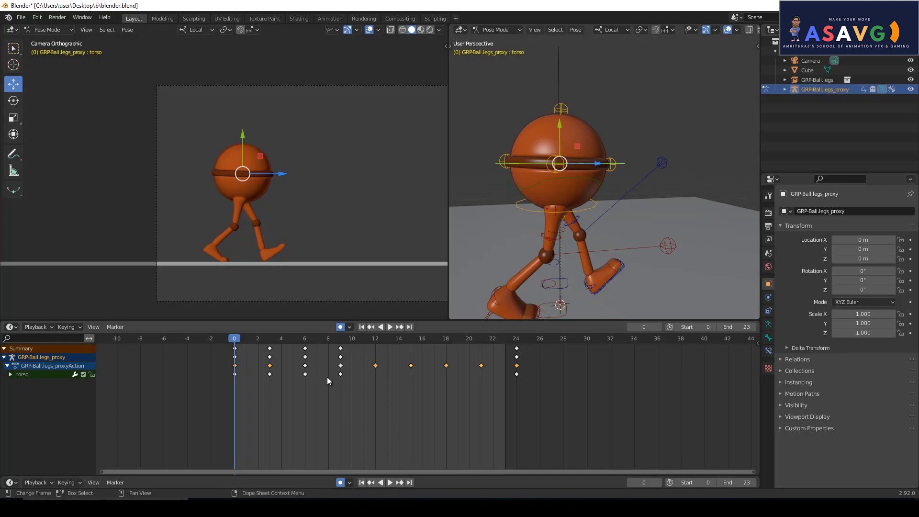
- Copy the torso keyframe from frame 0 to frame 12
{"action": "right_click", "coordinate": [237, 362]}
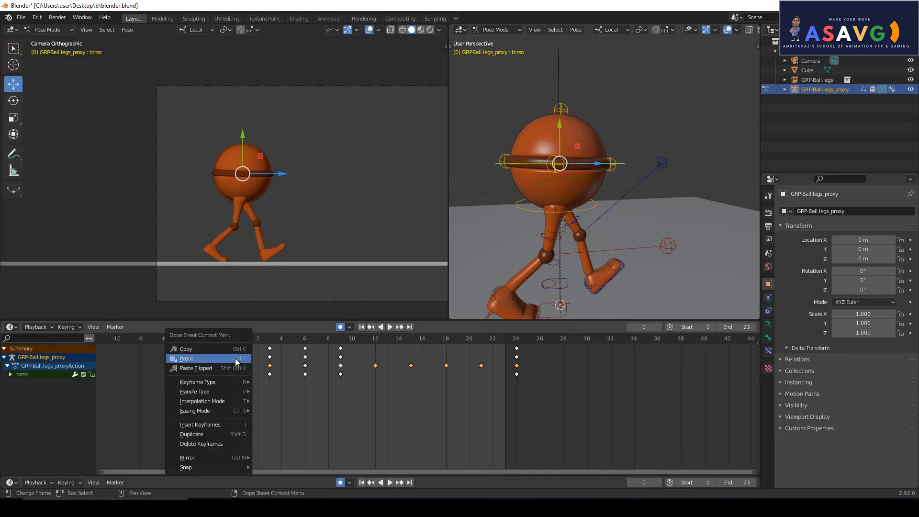
{"action": "left_click", "coordinate": [214, 350]}
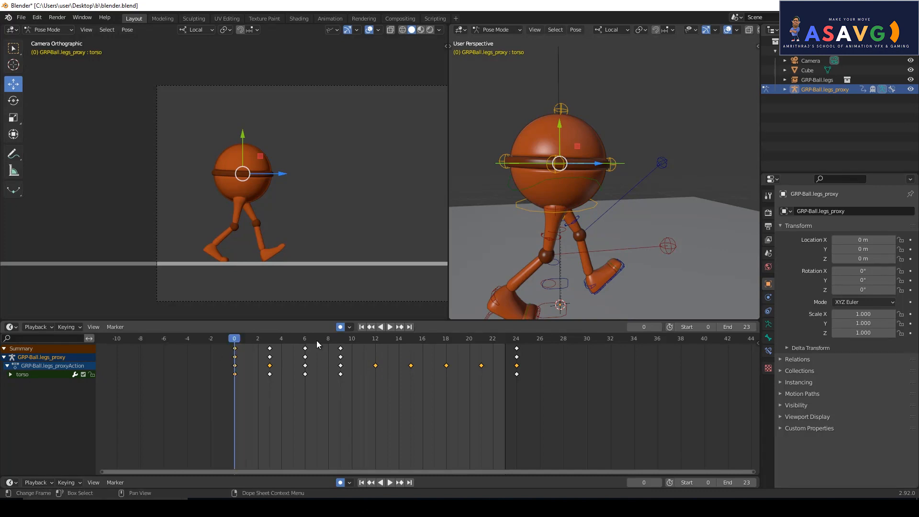
{"action": "left_click", "coordinate": [372, 342]}
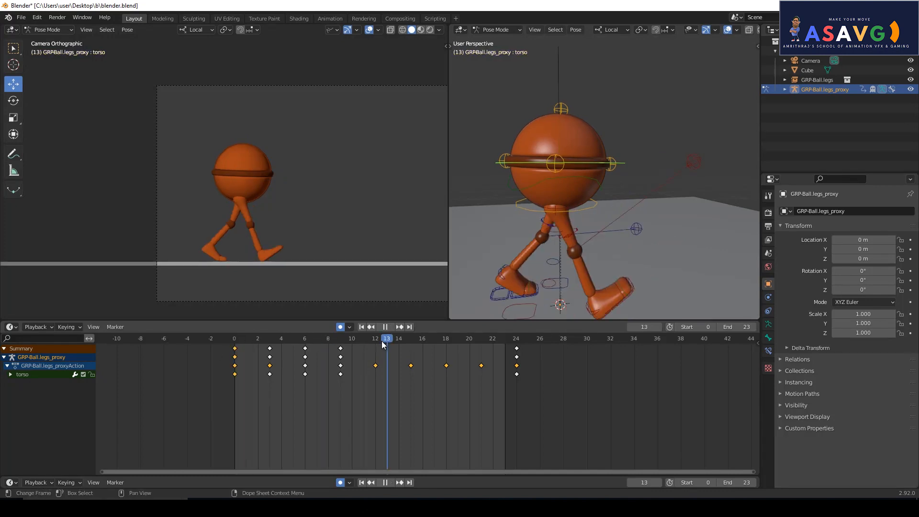
{"action": "right_click", "coordinate": [377, 365]}
{"action": "left_click", "coordinate": [349, 372]}
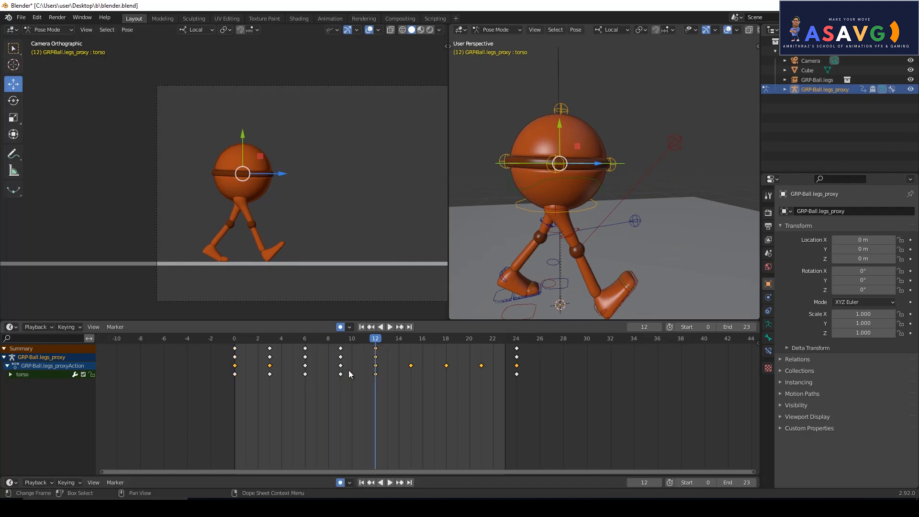
- Copy the torso keyframe from frame 3 to frame 15
{"action": "key", "text": "space"}
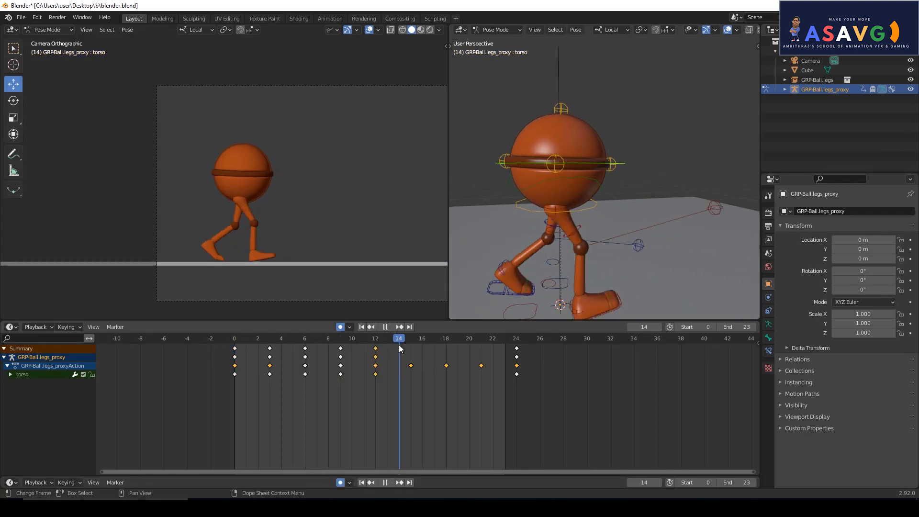
{"action": "key", "text": "space"}
{"action": "left_click", "coordinate": [271, 348]}
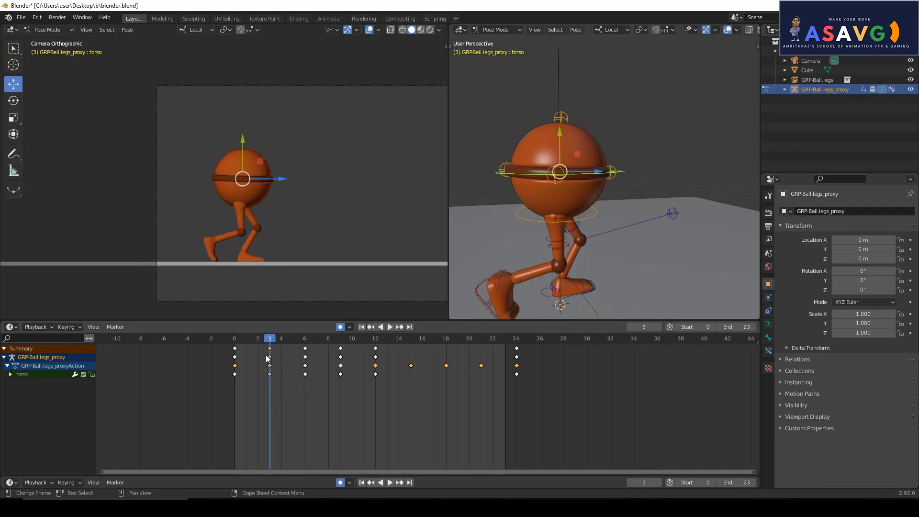
{"action": "right_click", "coordinate": [268, 358]}
{"action": "left_click", "coordinate": [239, 356]}
{"action": "left_click_drag", "start_coordinate": [275, 340], "coordinate": [411, 352]}
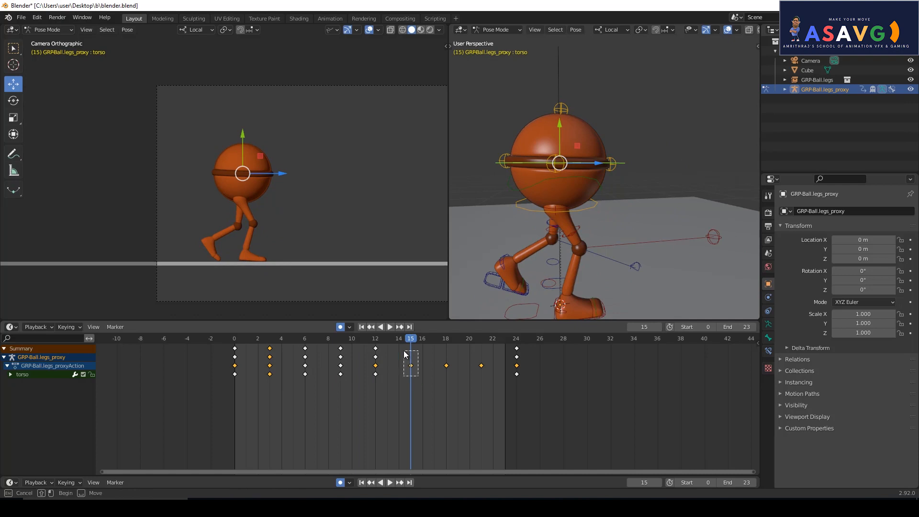
{"action": "right_click", "coordinate": [411, 367]}
{"action": "left_click", "coordinate": [395, 371]}
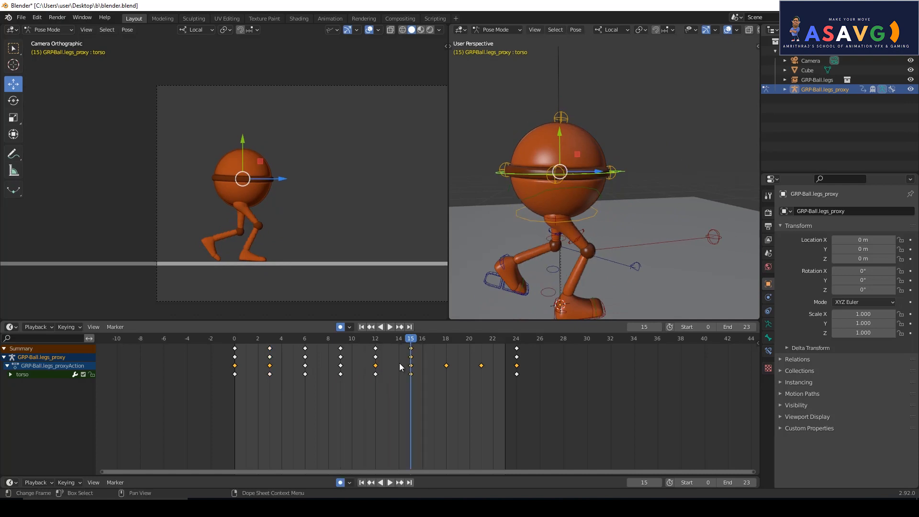
- Copy the torso keyframe from frame 6 to frame 18
{"action": "left_click_drag", "start_coordinate": [276, 340], "coordinate": [308, 343]}
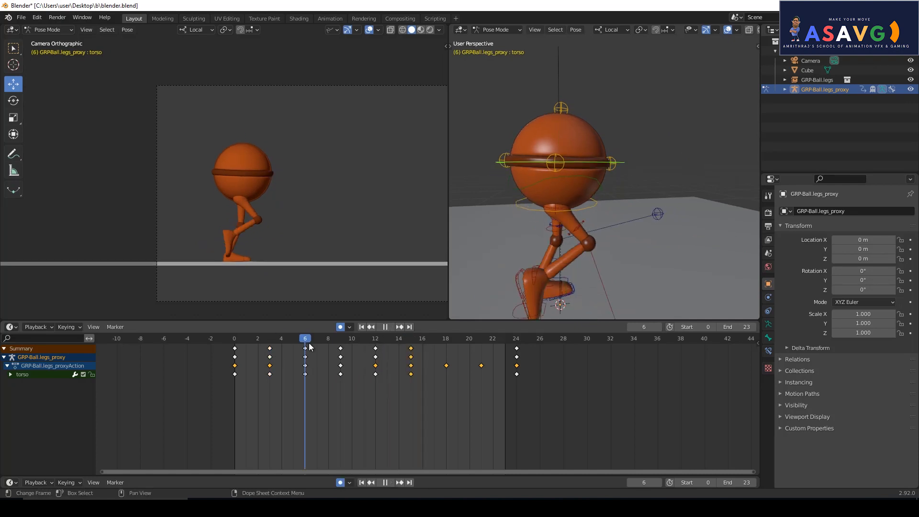
{"action": "right_click", "coordinate": [305, 359]}
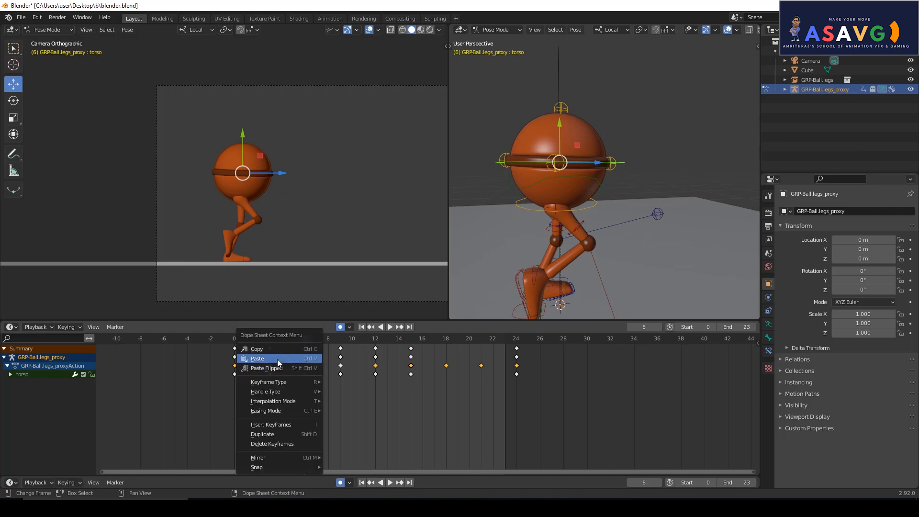
{"action": "left_click", "coordinate": [281, 358]}
{"action": "left_click_drag", "start_coordinate": [405, 347], "coordinate": [448, 375]}
{"action": "right_click", "coordinate": [447, 366]}
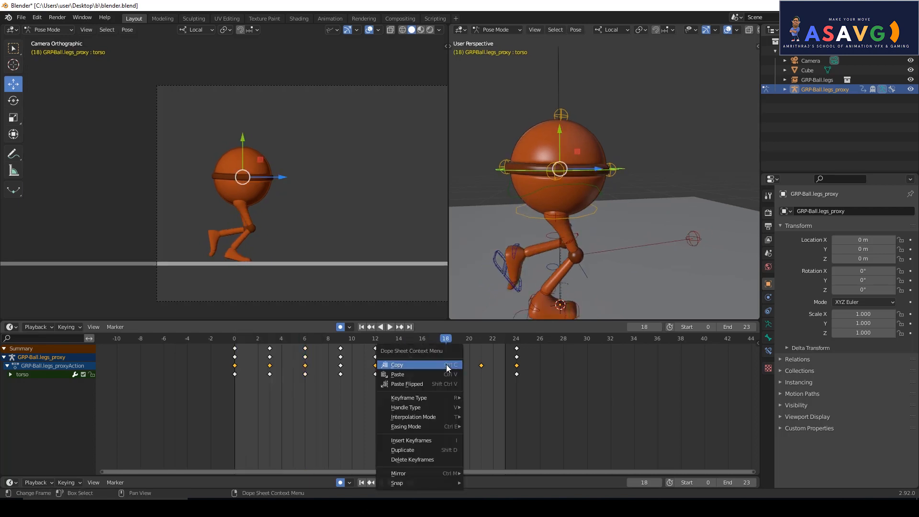
{"action": "left_click", "coordinate": [423, 374]}
- Copy the torso keyframe from frame 9 to frame 21
{"action": "key", "text": "space"}
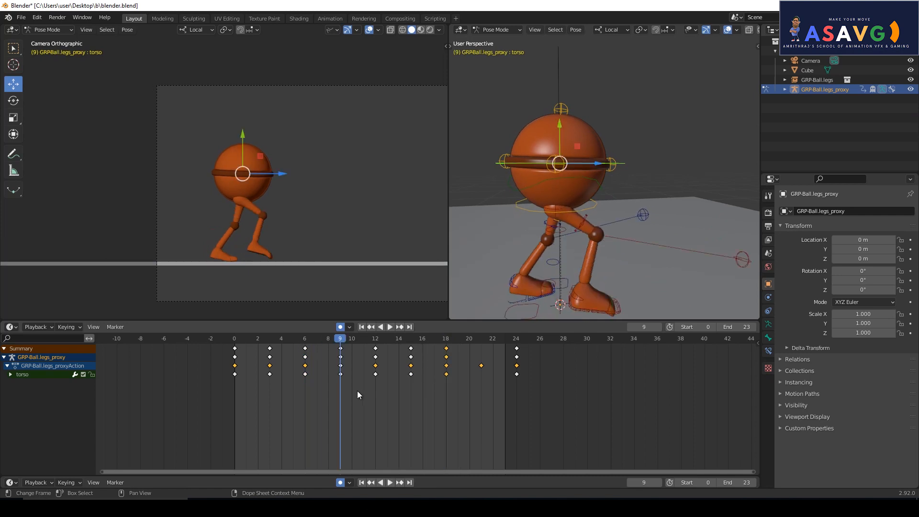
{"action": "right_click", "coordinate": [340, 356]}
{"action": "left_click", "coordinate": [311, 353]}
{"action": "left_click_drag", "start_coordinate": [394, 337], "coordinate": [486, 374]}
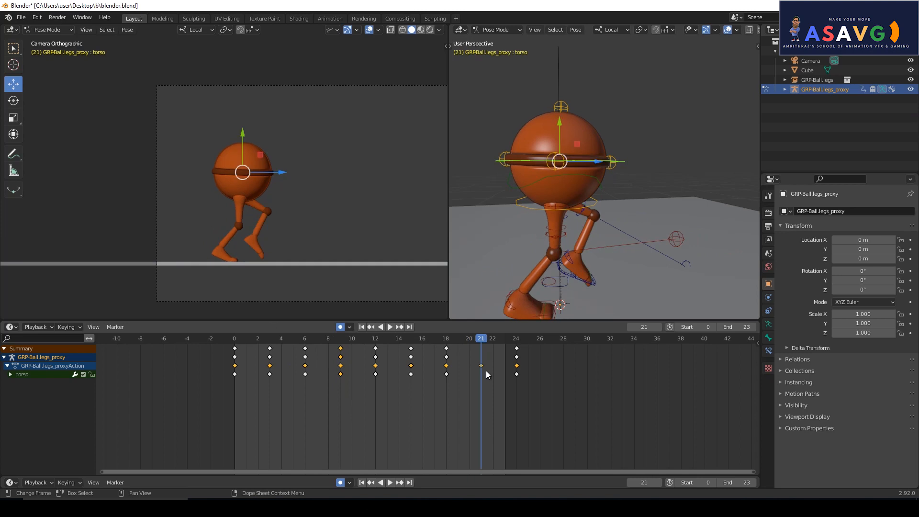
{"action": "right_click", "coordinate": [480, 366]}
{"action": "left_click", "coordinate": [458, 375]}
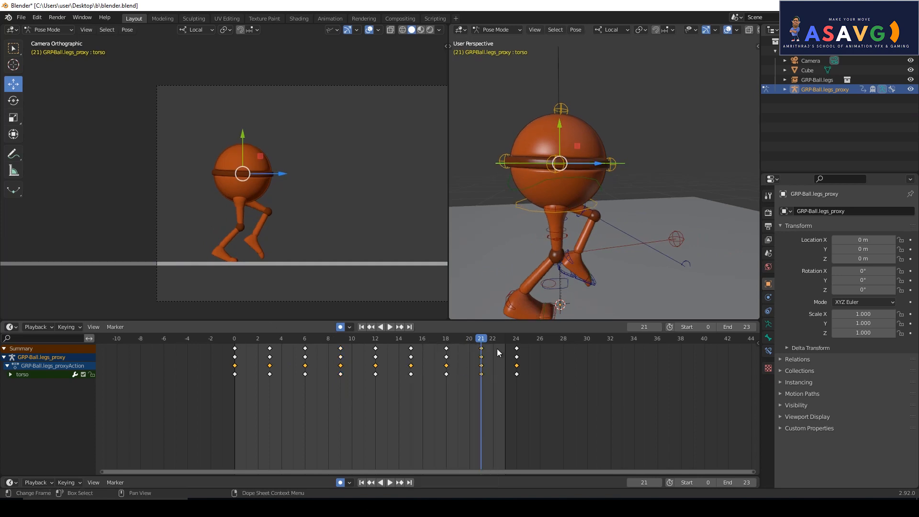
- Play back the walk cycle to check the torso's up-and-down motion
{"action": "key", "text": "space"}
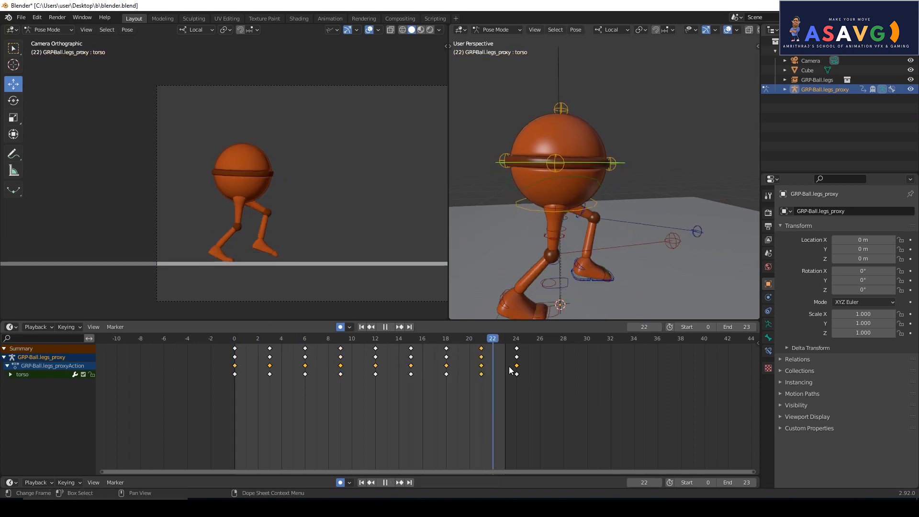
{"action": "key", "text": "space"}
{"action": "left_click", "coordinate": [390, 326]}
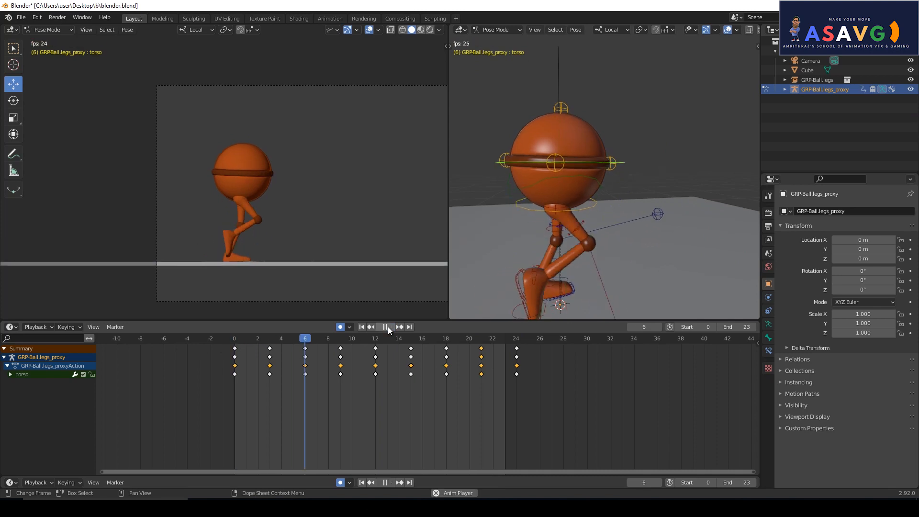
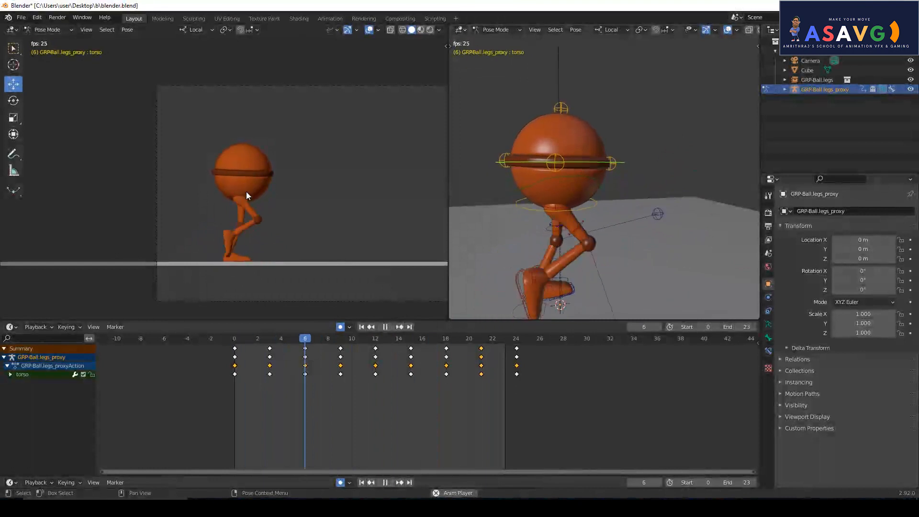
{"action": "left_click", "coordinate": [385, 326]}
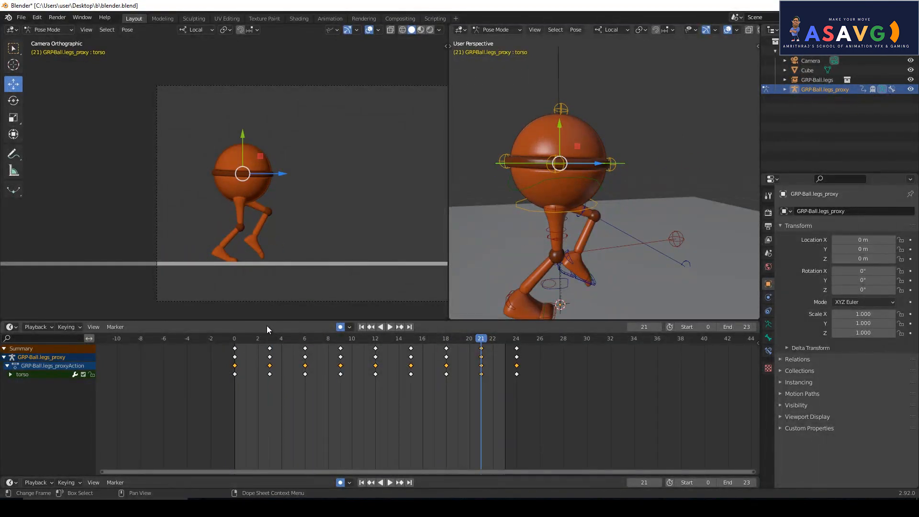
{"action": "key", "text": "space"}
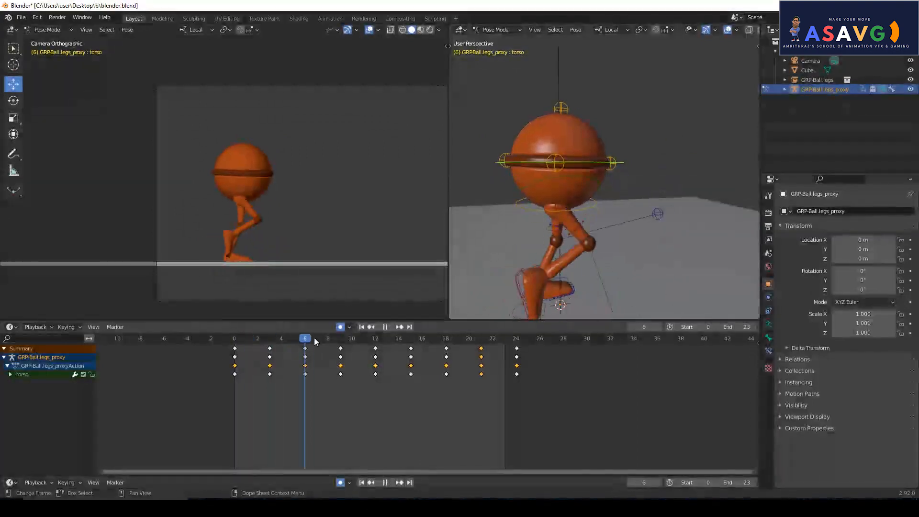
- Rotate the right instep control (IK_instep.R) slightly at frame 15 and keyframe it
{"action": "left_click", "coordinate": [412, 346]}
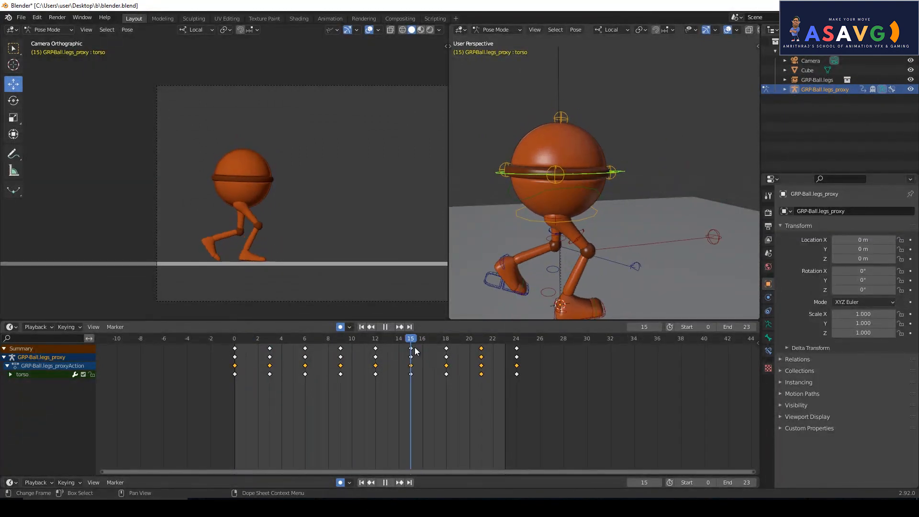
{"action": "middle_click_drag", "start_coordinate": [565, 298], "coordinate": [561, 186]}
{"action": "left_click", "coordinate": [560, 180]}
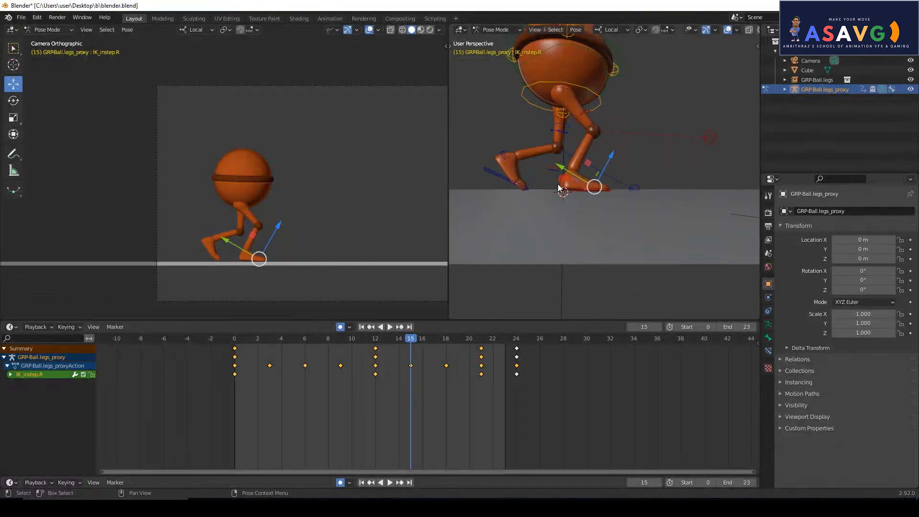
{"action": "left_click", "coordinate": [14, 100]}
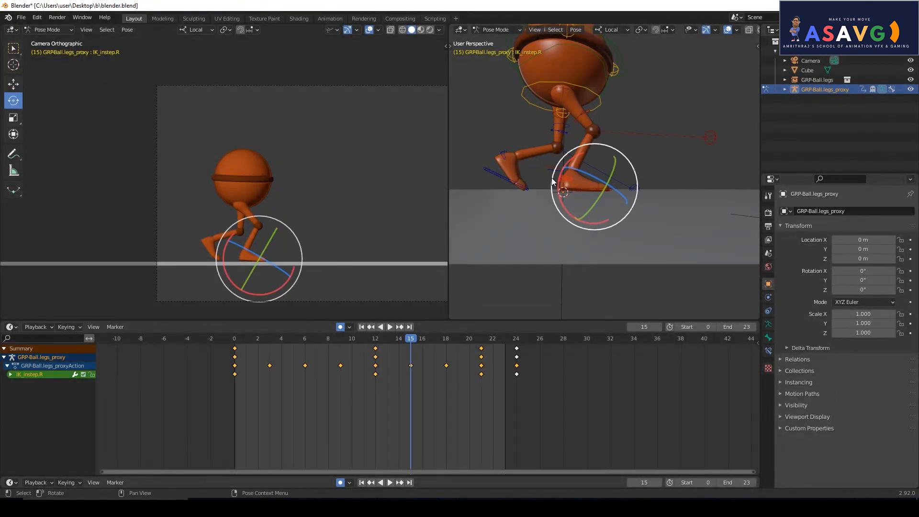
{"action": "left_click_drag", "start_coordinate": [540, 182], "coordinate": [554, 185]}
{"action": "key", "text": "i"}
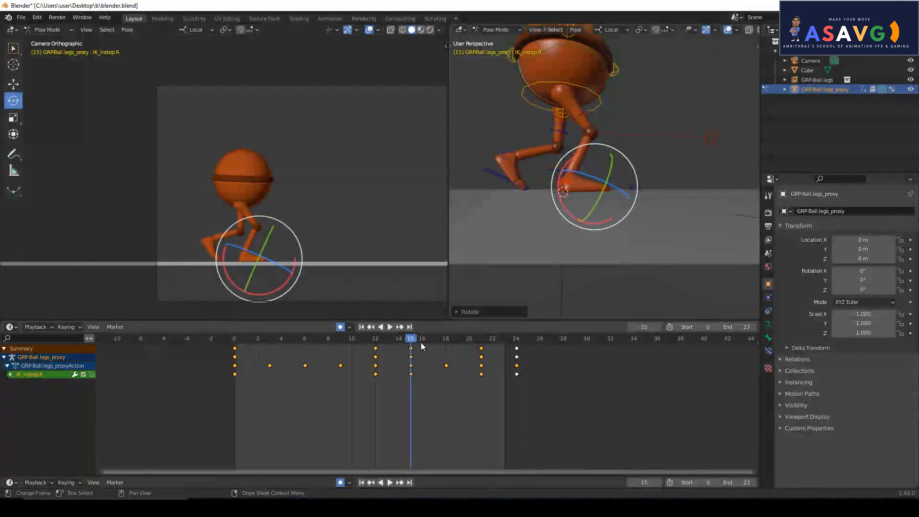
- Rotate the right instep control (IK_instep.R) slightly at frame 20 and check the motion around it
{"action": "key", "text": "space"}
{"action": "left_click_drag", "start_coordinate": [396, 348], "coordinate": [471, 338]}
{"action": "left_click_drag", "start_coordinate": [515, 186], "coordinate": [520, 201]}
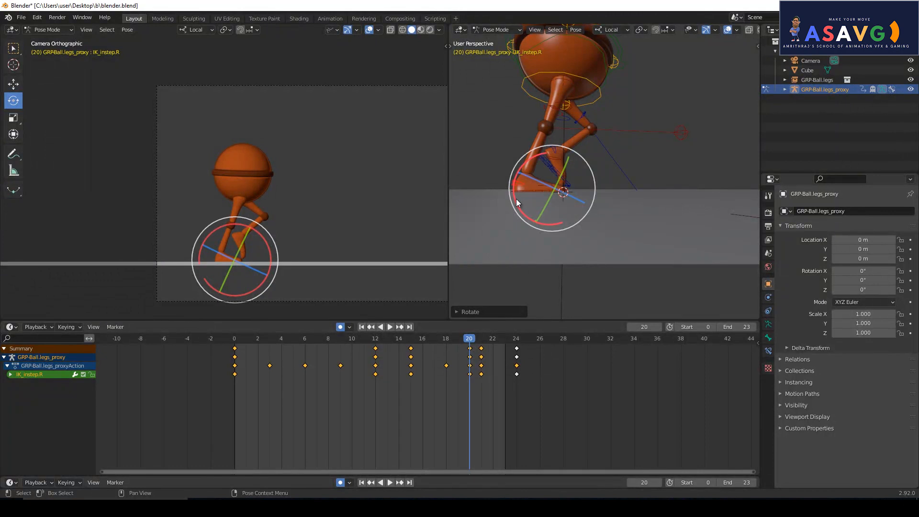
{"action": "key", "text": "space"}
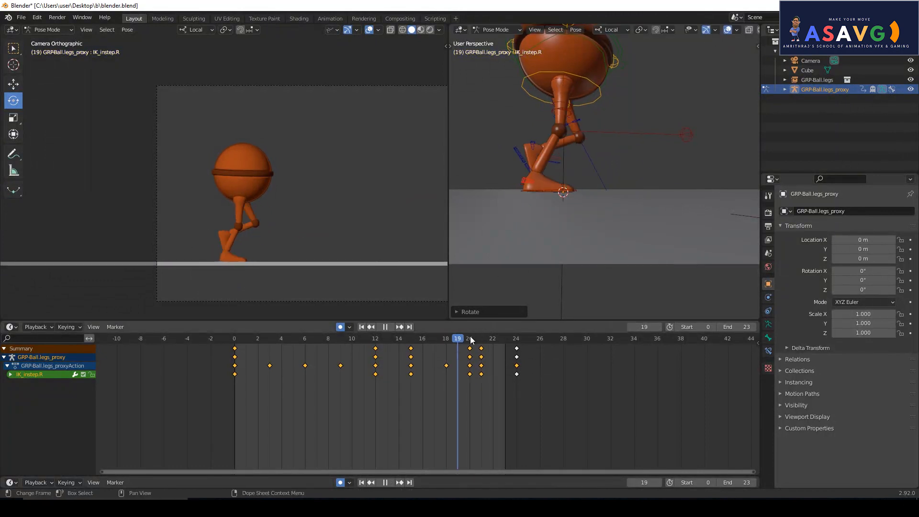
{"action": "key", "text": "space"}
- Move the left foot control (IK_foot.L) slightly forward at frame 20 and check the following frame
{"action": "middle_click_drag", "start_coordinate": [508, 283], "coordinate": [534, 175]}
{"action": "left_click", "coordinate": [605, 170]}
{"action": "middle_click_drag", "start_coordinate": [605, 169], "coordinate": [555, 191]}
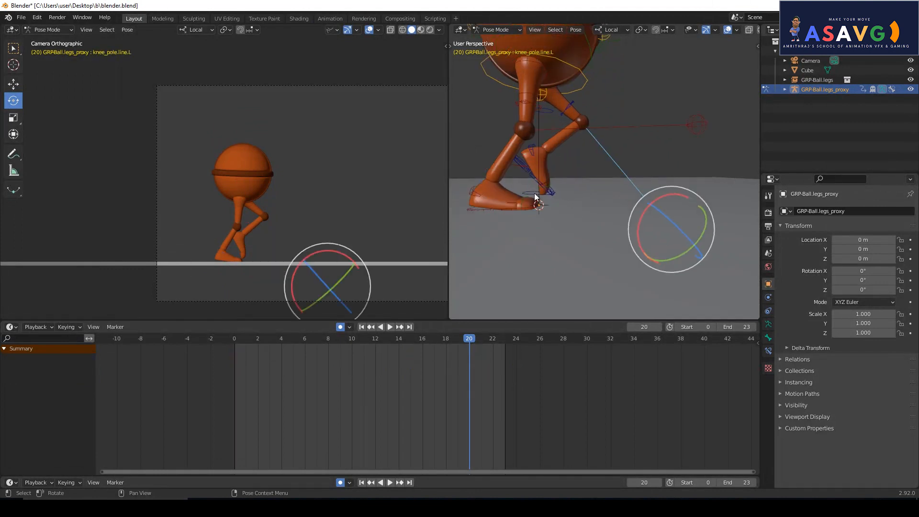
{"action": "left_click", "coordinate": [529, 174]}
{"action": "left_click", "coordinate": [14, 84]}
{"action": "left_click_drag", "start_coordinate": [534, 156], "coordinate": [556, 153]}
{"action": "left_click_drag", "start_coordinate": [470, 341], "coordinate": [487, 372]}
{"action": "key", "text": "ctrl+z"}
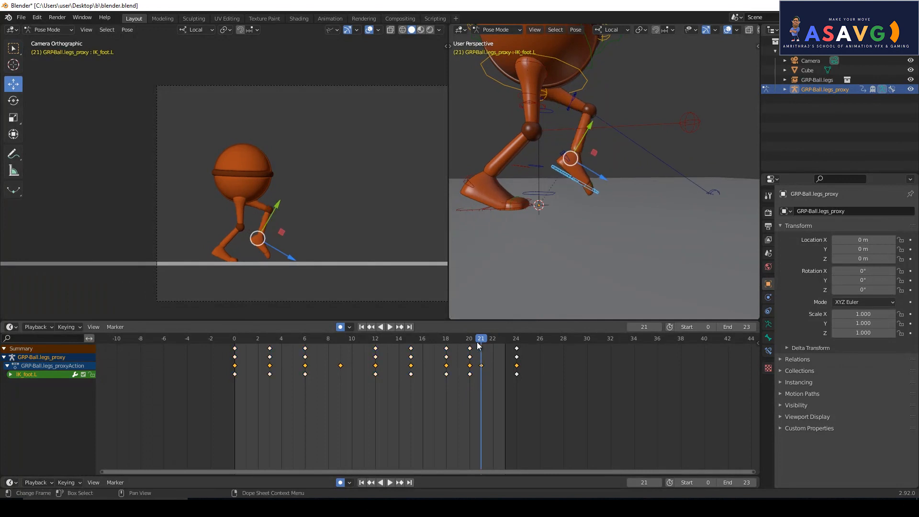
- Move the left foot control (IK_foot.L) slightly forward at frame 22 and review the surrounding frames
{"action": "key", "text": "space"}
{"action": "left_click", "coordinate": [481, 365], "text": "shift"}
{"action": "left_click", "coordinate": [489, 337]}
{"action": "key", "text": "space"}
{"action": "key", "text": "space"}
{"action": "left_click_drag", "start_coordinate": [268, 251], "coordinate": [272, 250]}
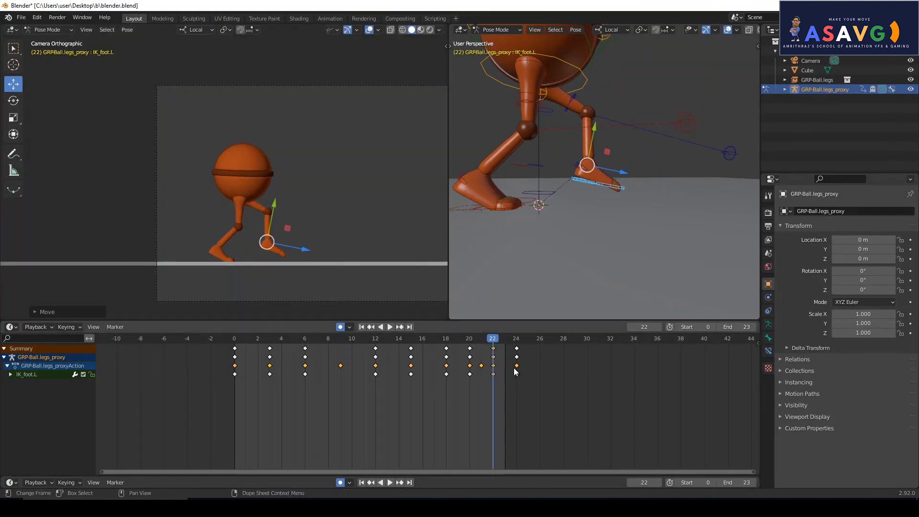
{"action": "left_click_drag", "start_coordinate": [461, 339], "coordinate": [522, 365]}
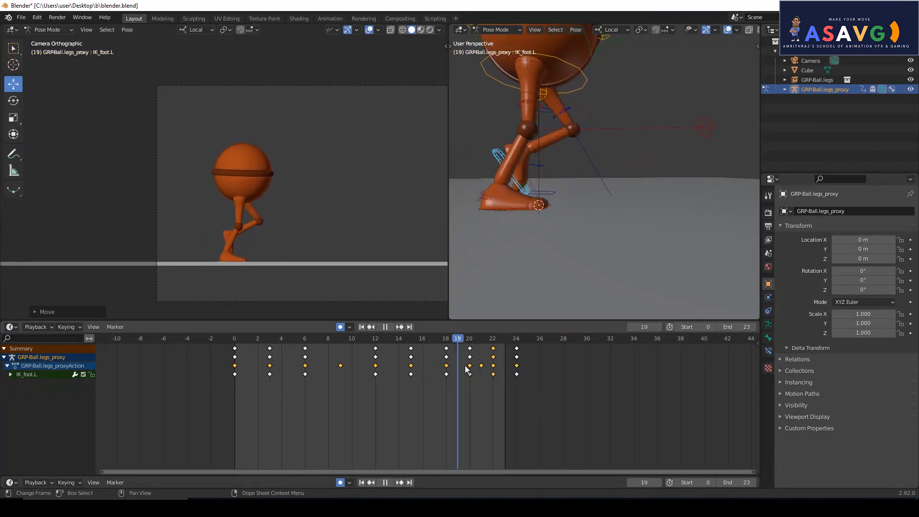
- Move the right foot control (IK_foot.R) slightly forward at frame 9 and play the walk cycle to review it
{"action": "left_click_drag", "start_coordinate": [505, 367], "coordinate": [338, 360]}
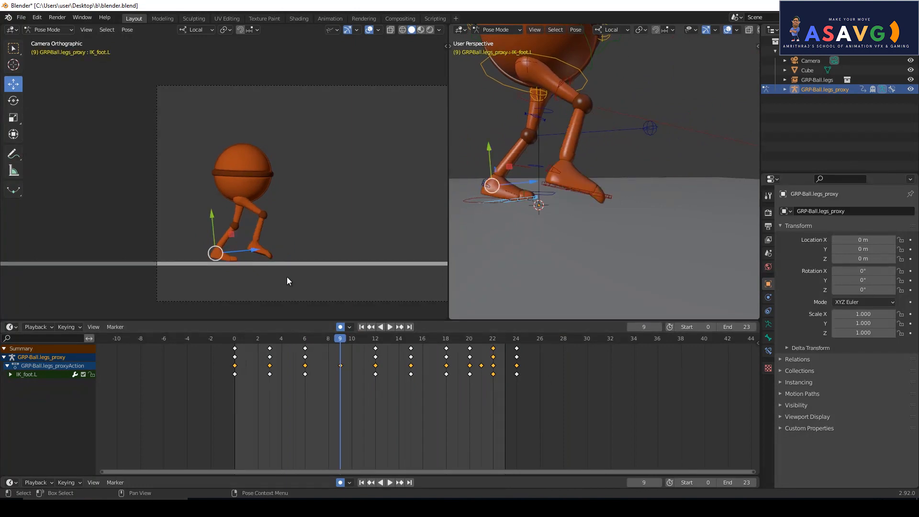
{"action": "left_click", "coordinate": [554, 189]}
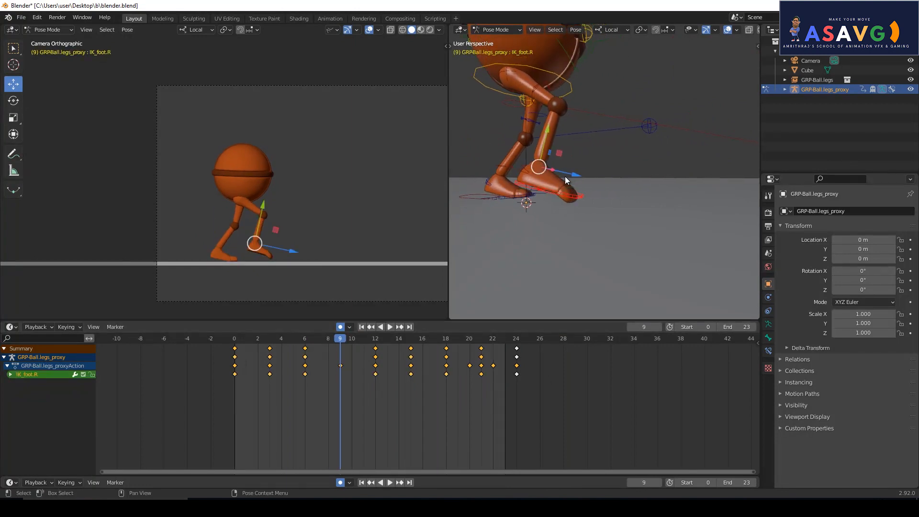
{"action": "left_click_drag", "start_coordinate": [572, 177], "coordinate": [588, 181]}
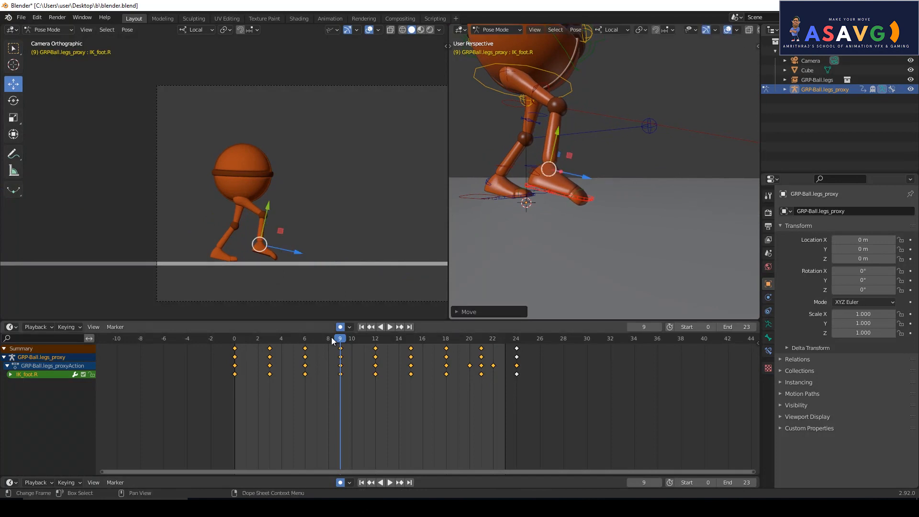
{"action": "key", "text": "space"}
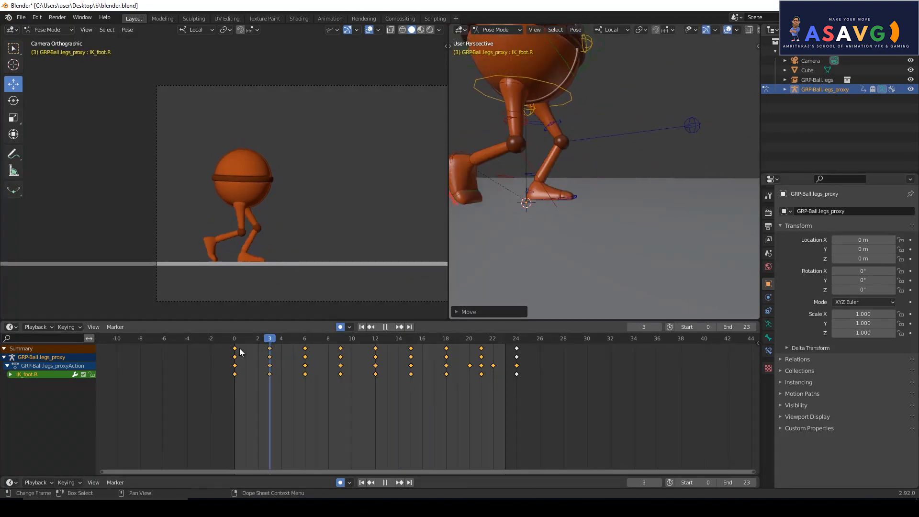
{"action": "left_click", "coordinate": [378, 328]}
{"action": "left_click", "coordinate": [377, 327]}
{"action": "left_click", "coordinate": [377, 327]}
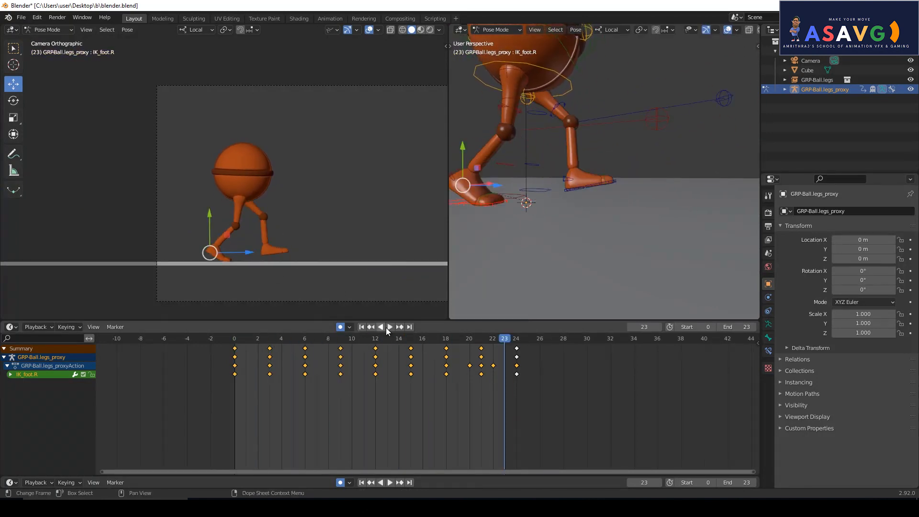
{"action": "left_click", "coordinate": [389, 328]}
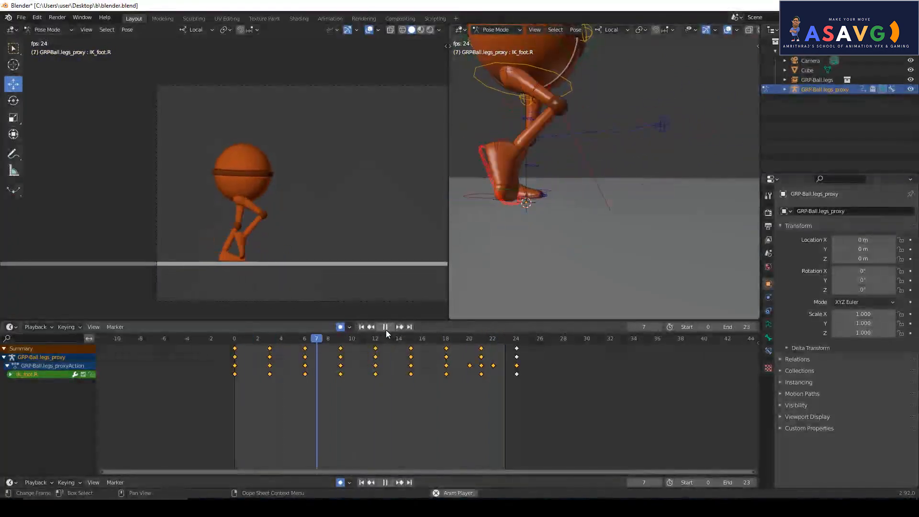
{"action": "left_click", "coordinate": [385, 326]}
- Rotate the right foot control (IK_foot.R) at frame 6 and move it slightly back at frame 8
{"action": "left_click", "coordinate": [268, 339]}
{"action": "left_click_drag", "start_coordinate": [268, 340], "coordinate": [306, 345]}
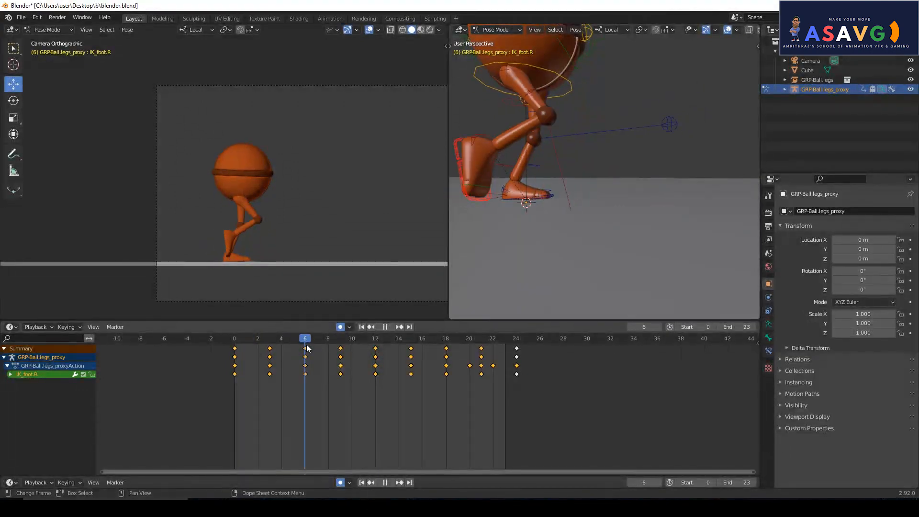
{"action": "left_click", "coordinate": [18, 102]}
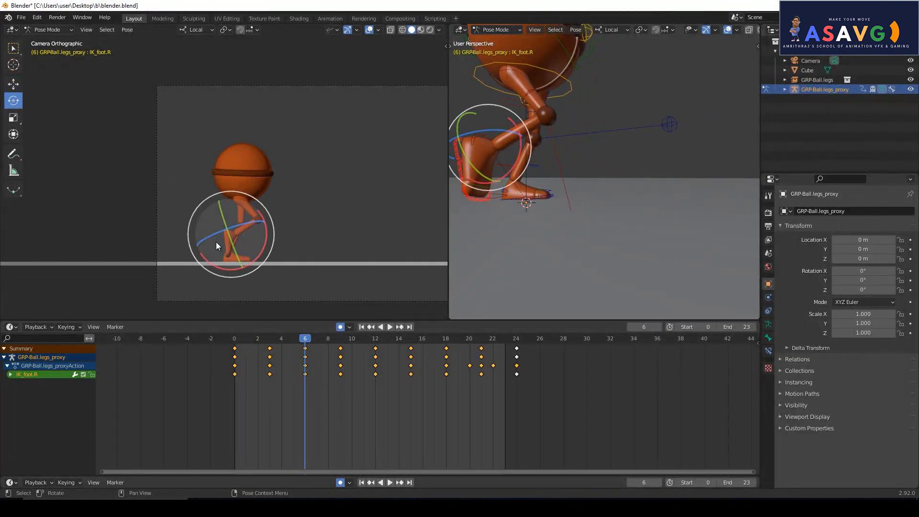
{"action": "left_click_drag", "start_coordinate": [259, 263], "coordinate": [244, 271]}
{"action": "left_click_drag", "start_coordinate": [302, 338], "coordinate": [334, 339]}
{"action": "left_click_drag", "start_coordinate": [271, 277], "coordinate": [251, 276]}
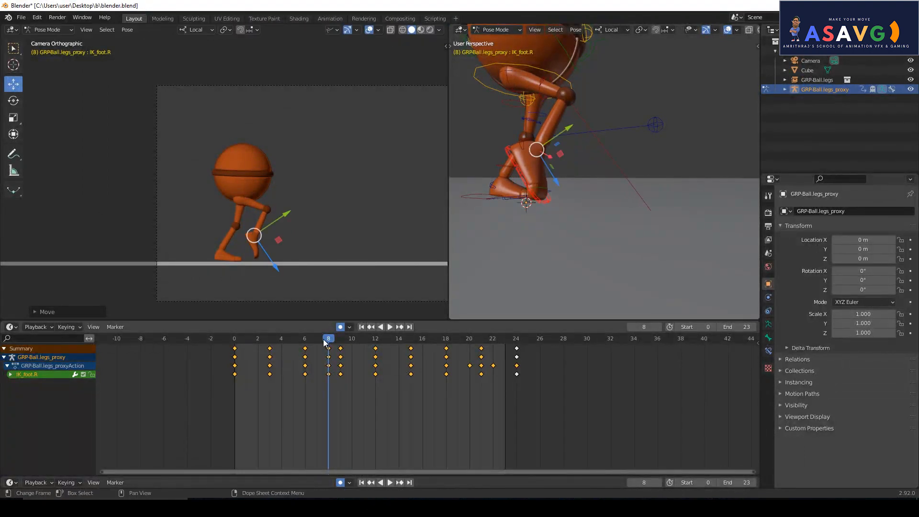
- Delete the right foot control's keyframe at frame 9 and play the walk cycle to check the foot's motion
{"action": "key", "text": "space"}
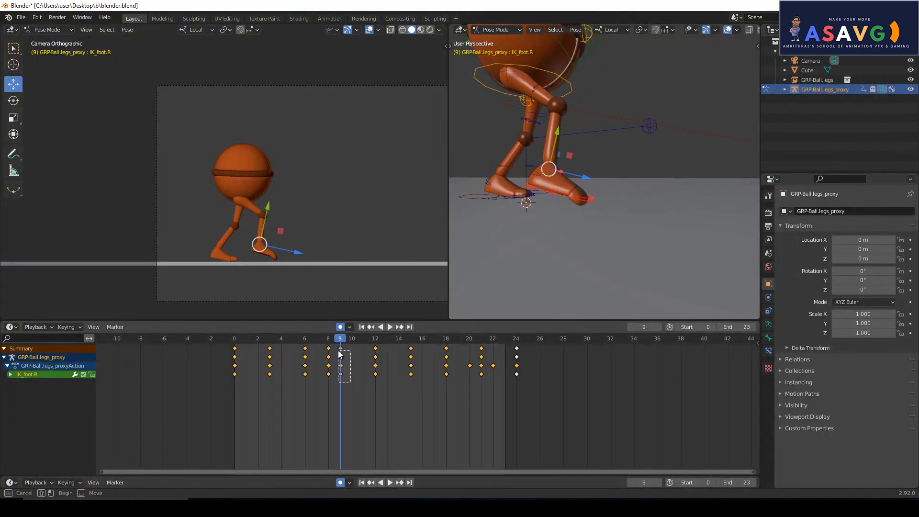
{"action": "left_click", "coordinate": [351, 382]}
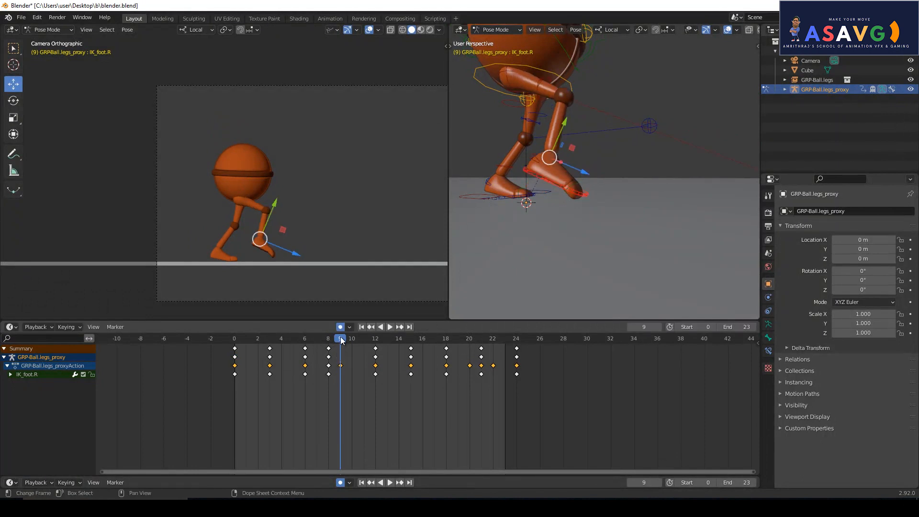
{"action": "left_click_drag", "start_coordinate": [329, 336], "coordinate": [377, 340]}
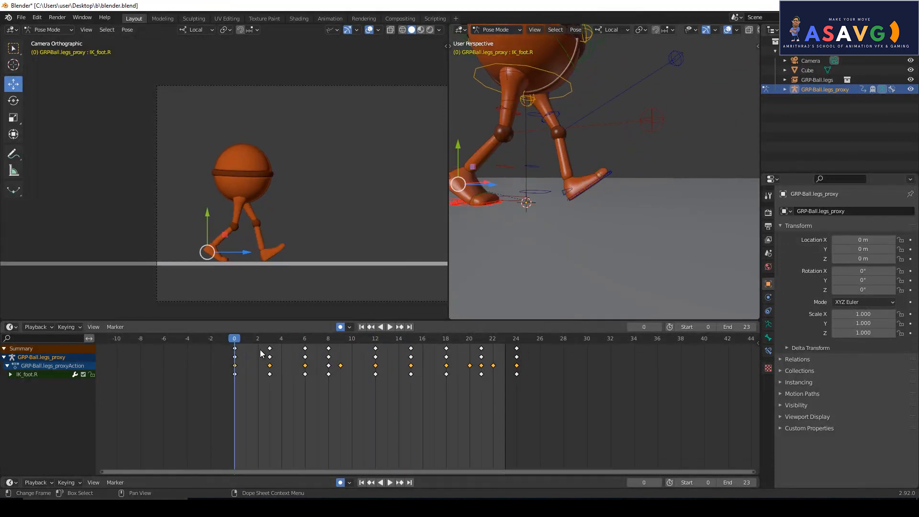
{"action": "left_click", "coordinate": [387, 326]}
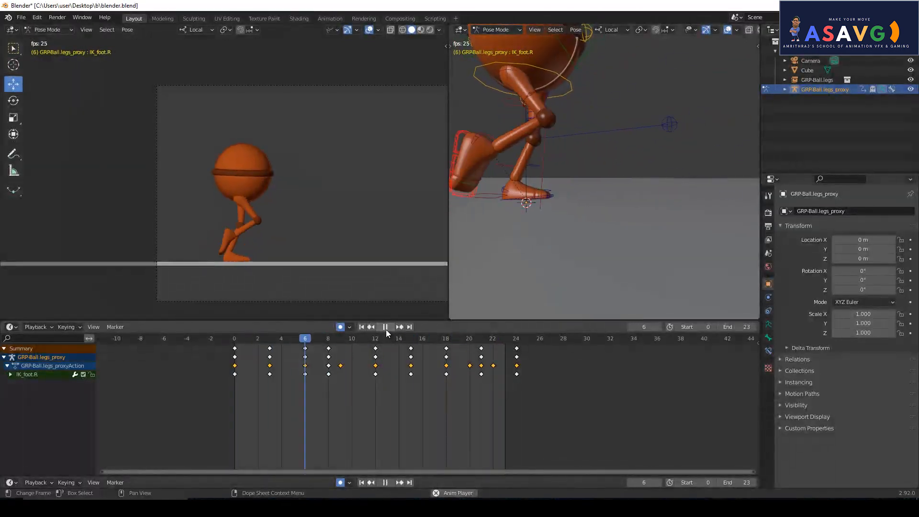
{"action": "key", "text": "space"}
- Lower the torso control slightly at frame 12
{"action": "left_click_drag", "start_coordinate": [354, 337], "coordinate": [375, 341]}
{"action": "middle_click_drag", "start_coordinate": [458, 95], "coordinate": [532, 113]}
{"action": "left_click", "coordinate": [532, 113]}
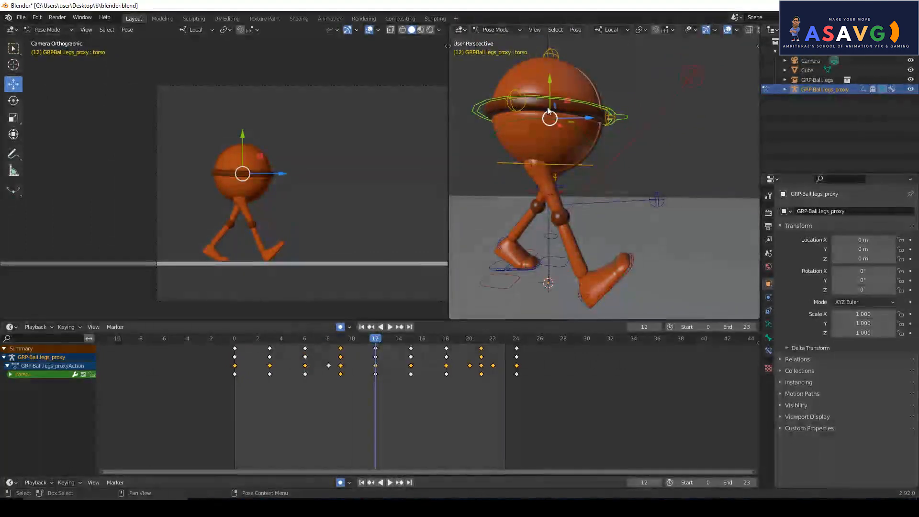
{"action": "left_click_drag", "start_coordinate": [550, 88], "coordinate": [549, 94]}
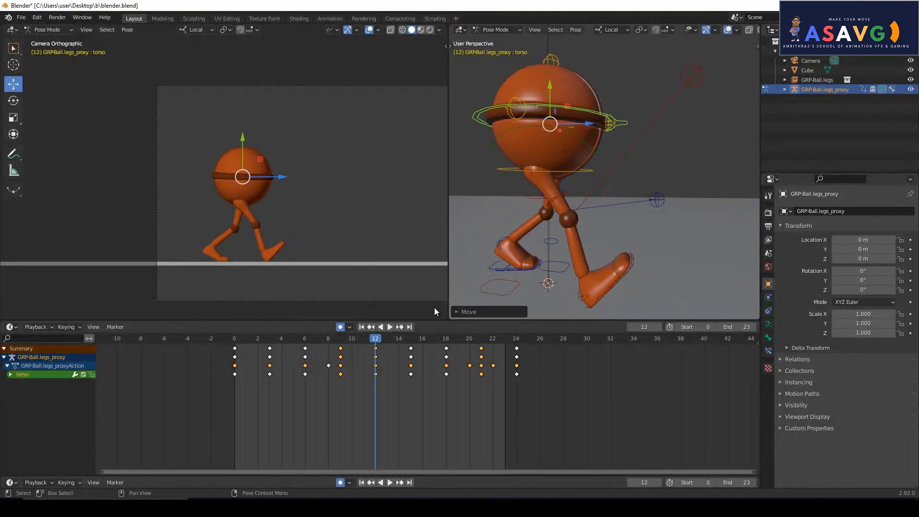
- Lower the torso control slightly at frame 24 and play the walk cycle to review the bounce
{"action": "left_click_drag", "start_coordinate": [381, 341], "coordinate": [538, 343]}
{"action": "key", "text": "space"}
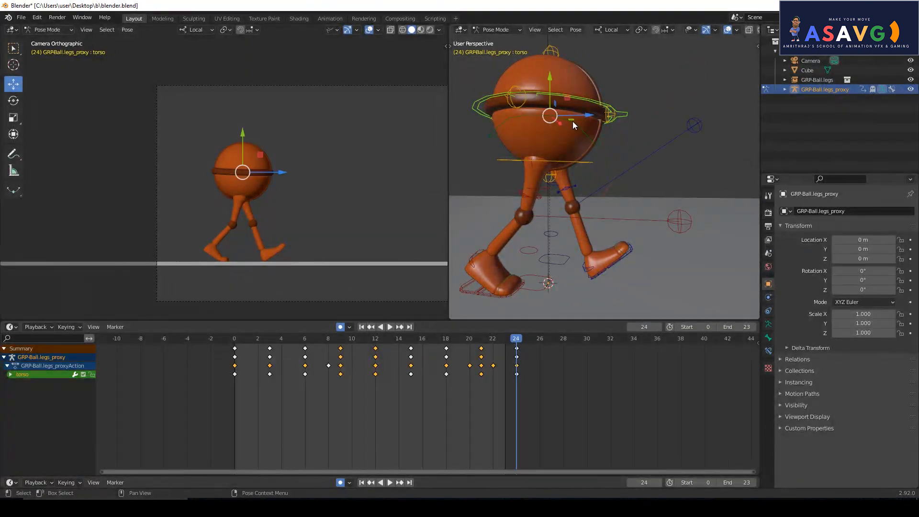
{"action": "left_click_drag", "start_coordinate": [550, 102], "coordinate": [549, 105]}
{"action": "left_click", "coordinate": [549, 107]}
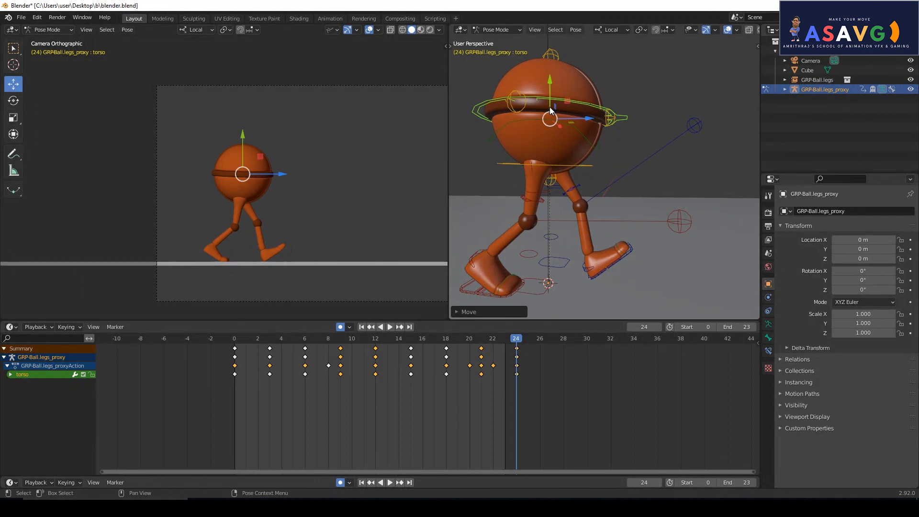
{"action": "key", "text": "space"}
{"action": "left_click_drag", "start_coordinate": [221, 331], "coordinate": [245, 355]}
{"action": "left_click", "coordinate": [392, 330]}
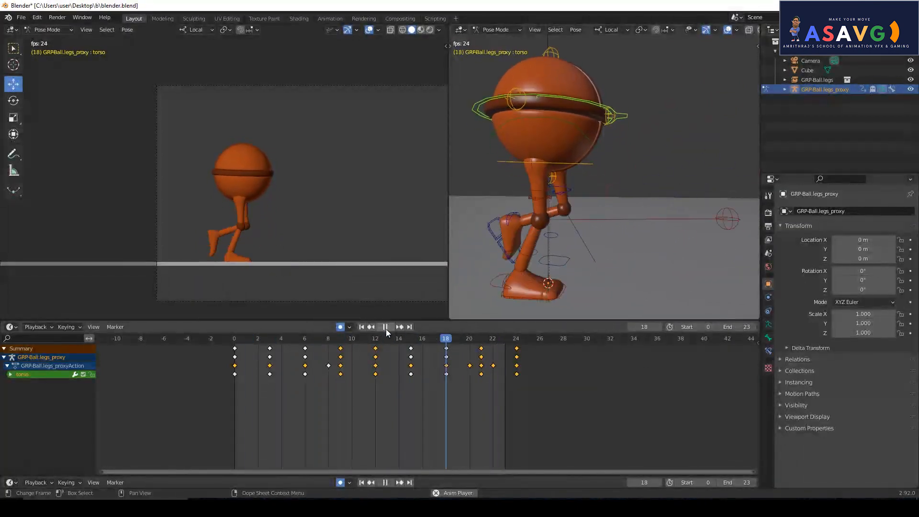
{"action": "left_click", "coordinate": [385, 327]}
- Select the torso_assistant control for rotating and review the body's motion over the first frames of the cycle
{"action": "middle_click_drag", "start_coordinate": [550, 158], "coordinate": [614, 150]}
{"action": "left_click", "coordinate": [529, 151]}
{"action": "mouse_move", "coordinate": [501, 162]}
{"action": "left_mouse_down"}
{"action": "mouse_move", "coordinate": [504, 145]}
{"action": "mouse_move", "coordinate": [507, 158]}
{"action": "left_mouse_up"}
{"action": "middle_click_drag", "start_coordinate": [568, 211], "coordinate": [528, 209]}
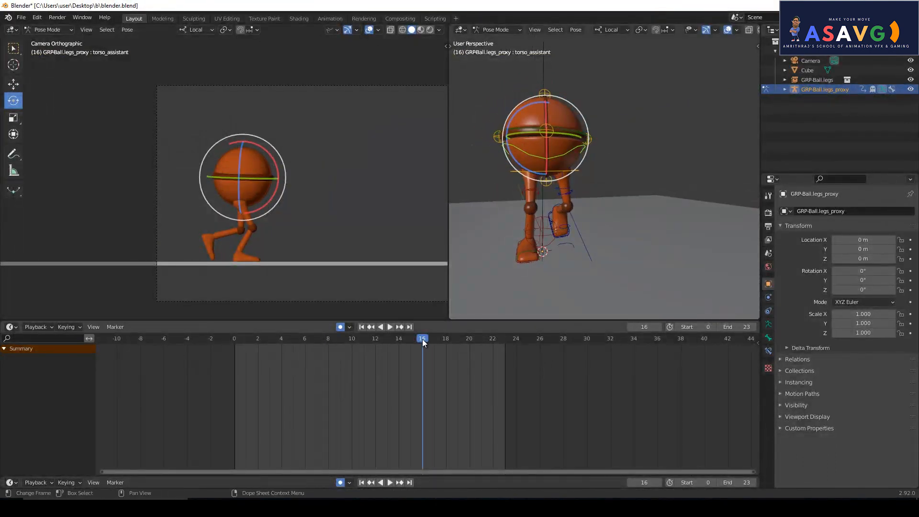
{"action": "middle_click_drag", "start_coordinate": [584, 253], "coordinate": [564, 258]}
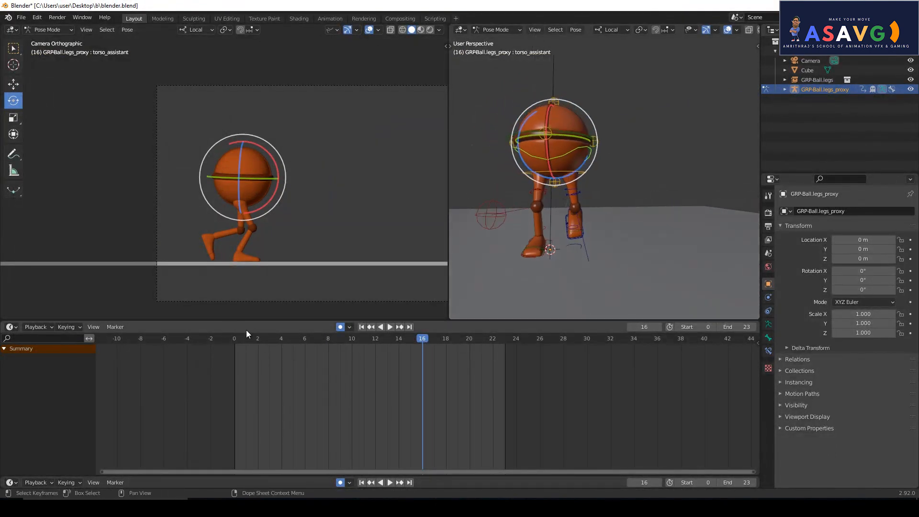
{"action": "key", "text": "space"}
{"action": "left_click", "coordinate": [230, 333]}
{"action": "left_click_drag", "start_coordinate": [230, 332], "coordinate": [317, 338]}
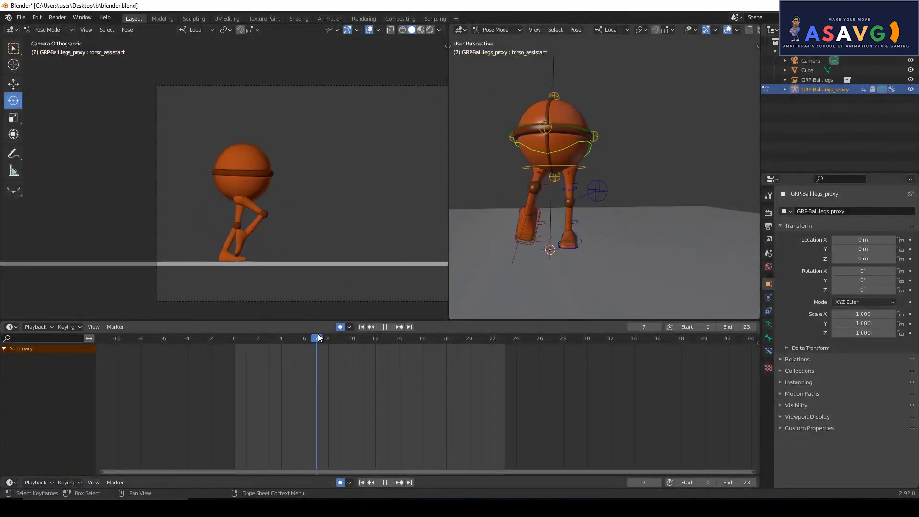
{"action": "key", "text": "Escape"}
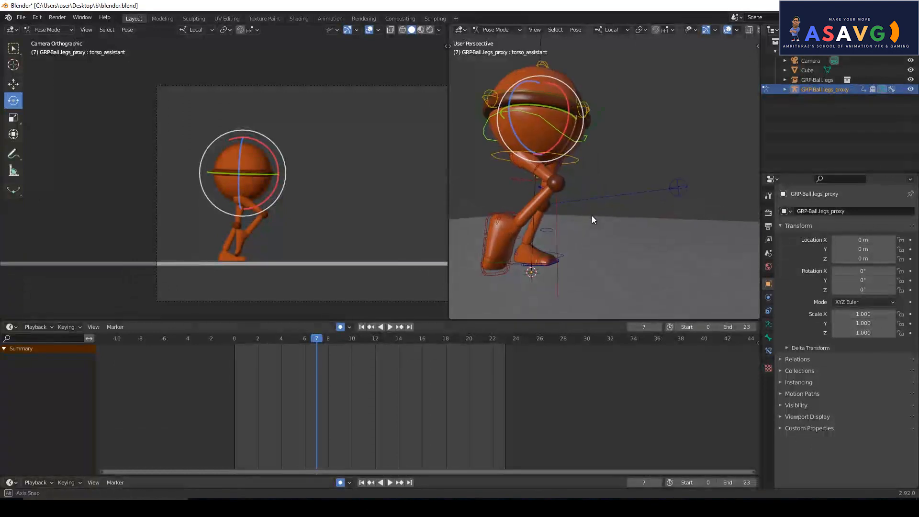
{"action": "key", "text": "space"}
{"action": "left_click", "coordinate": [233, 337]}
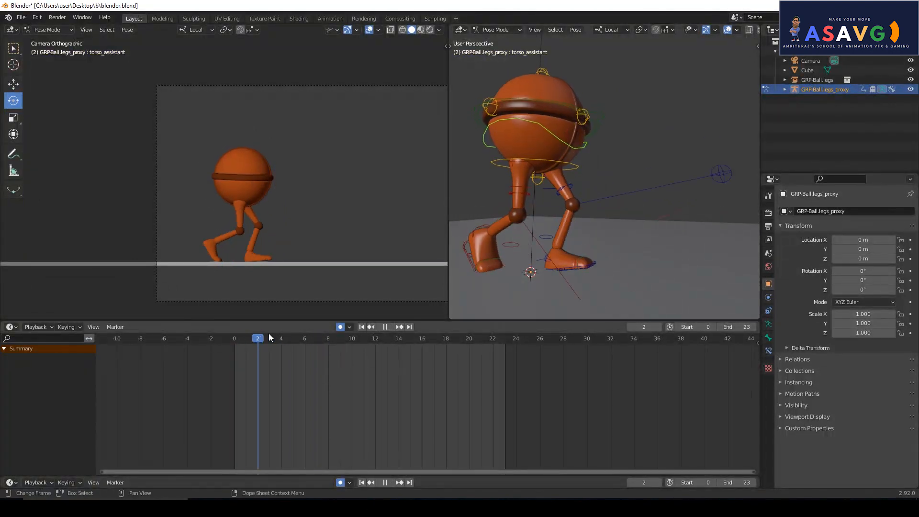
{"action": "left_click", "coordinate": [225, 342]}
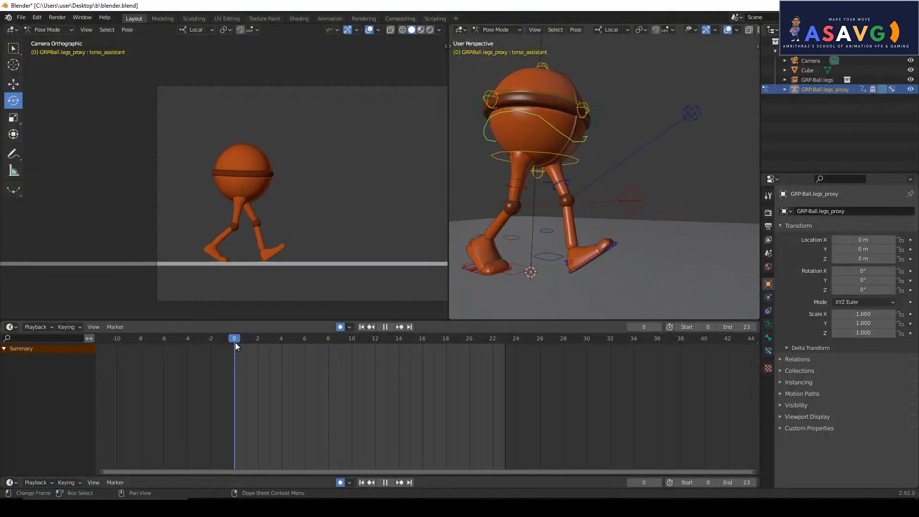
- Tilt the torso_assistant control forward at frame 3, undoing the first rotation attempt
{"action": "mouse_move", "coordinate": [266, 343]}
{"action": "left_mouse_down"}
{"action": "mouse_move", "coordinate": [278, 343]}
{"action": "mouse_move", "coordinate": [254, 344]}
{"action": "mouse_move", "coordinate": [268, 343]}
{"action": "left_mouse_up"}
{"action": "left_click_drag", "start_coordinate": [567, 137], "coordinate": [561, 144]}
{"action": "key", "text": "ctrl+z"}
{"action": "mouse_move", "coordinate": [270, 342]}
{"action": "left_mouse_down"}
{"action": "mouse_move", "coordinate": [246, 341]}
{"action": "mouse_move", "coordinate": [268, 341]}
{"action": "left_mouse_up"}
{"action": "left_click_drag", "start_coordinate": [553, 154], "coordinate": [553, 156]}
{"action": "key", "text": "space"}
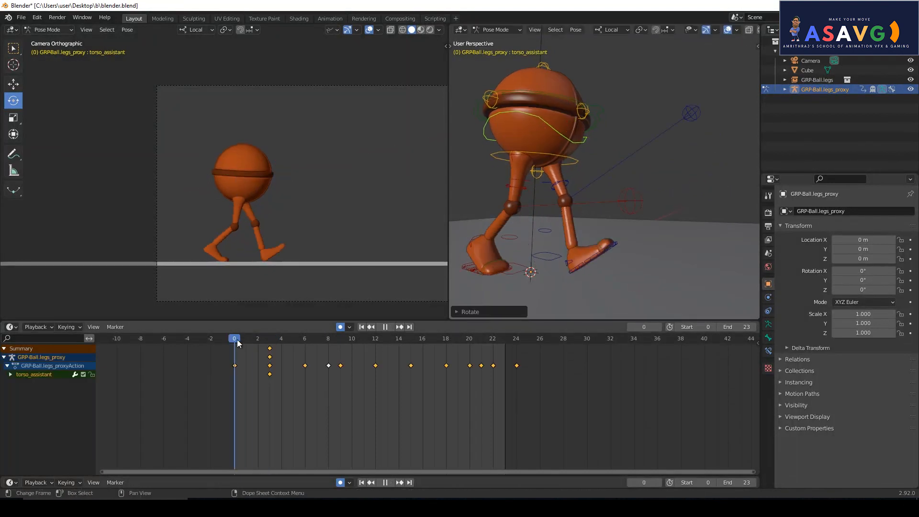
{"action": "key", "text": "Escape"}
{"action": "left_click_drag", "start_coordinate": [552, 160], "coordinate": [547, 160]}
- Rotate the torso_assistant control backward at frame 8 and tilt it forward at frame 15
{"action": "key", "text": "Right"}
{"action": "key", "text": "Right"}
{"action": "key", "text": "Right"}
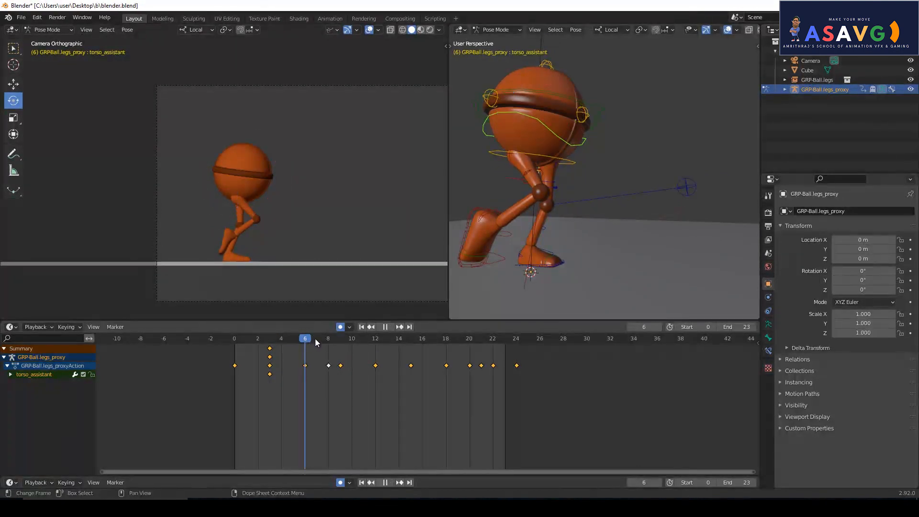
{"action": "key", "text": "Right"}
{"action": "key", "text": "Right"}
{"action": "key", "text": "Right"}
{"action": "key", "text": "Left"}
{"action": "mouse_move", "coordinate": [553, 148]}
{"action": "left_mouse_down"}
{"action": "mouse_move", "coordinate": [555, 139]}
{"action": "mouse_move", "coordinate": [553, 146]}
{"action": "left_mouse_up"}
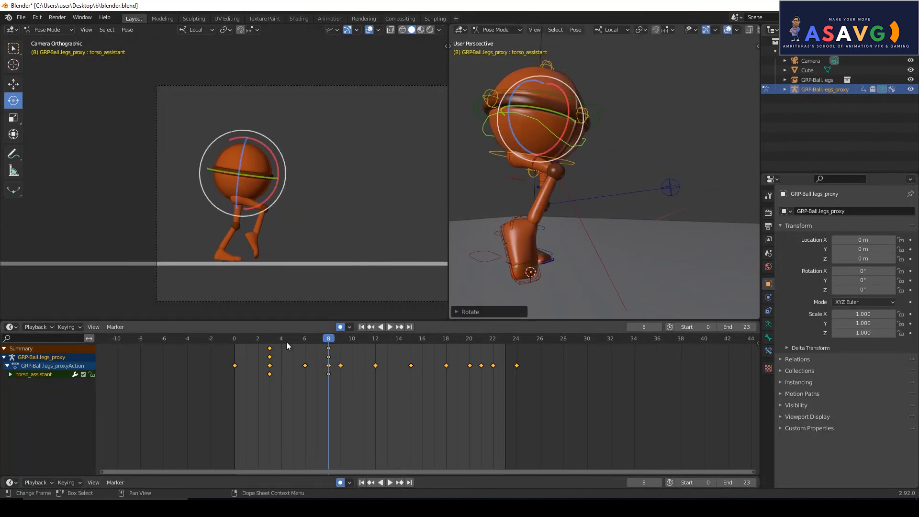
{"action": "mouse_move", "coordinate": [325, 346]}
{"action": "left_mouse_down"}
{"action": "mouse_move", "coordinate": [231, 345]}
{"action": "mouse_move", "coordinate": [328, 344]}
{"action": "left_mouse_up"}
{"action": "left_click_drag", "start_coordinate": [548, 145], "coordinate": [569, 117]}
{"action": "left_click_drag", "start_coordinate": [328, 344], "coordinate": [411, 344]}
{"action": "left_click_drag", "start_coordinate": [552, 155], "coordinate": [547, 168]}
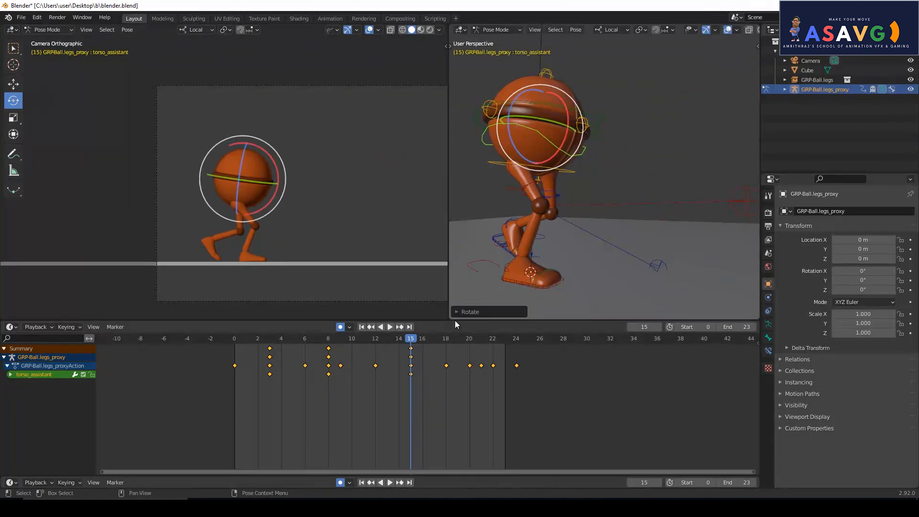
- Rotate the torso_assistant control backward at frame 21 and play the walk cycle to check the tilt
{"action": "key", "text": "space"}
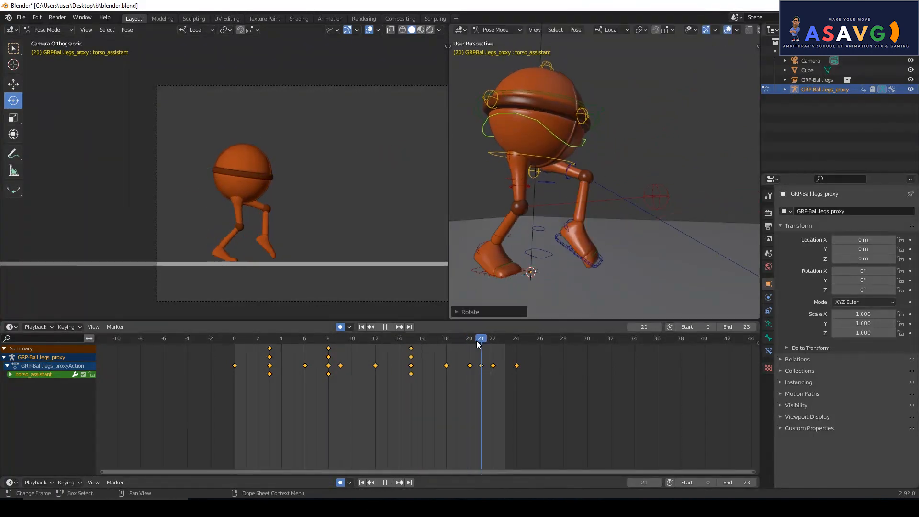
{"action": "key", "text": "space"}
{"action": "left_click_drag", "start_coordinate": [552, 161], "coordinate": [551, 152]}
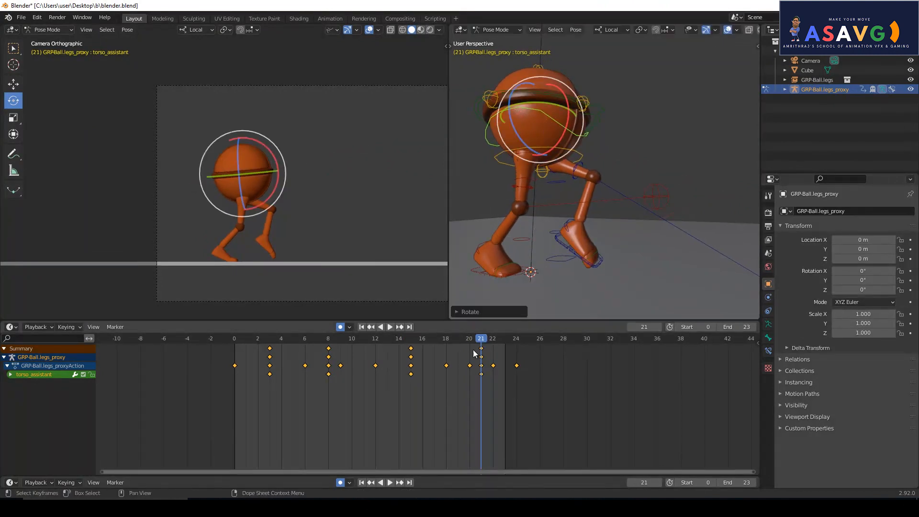
{"action": "key", "text": "space"}
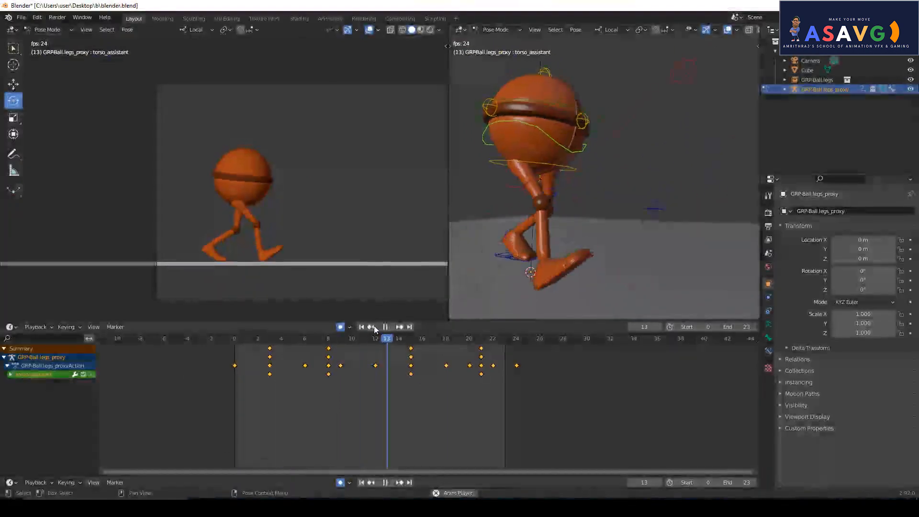
{"action": "left_click", "coordinate": [384, 327]}
- Select all of the rig's controls for keyframe editing and return to frame 0 of the walk cycle
{"action": "left_click_drag", "start_coordinate": [306, 345], "coordinate": [517, 344]}
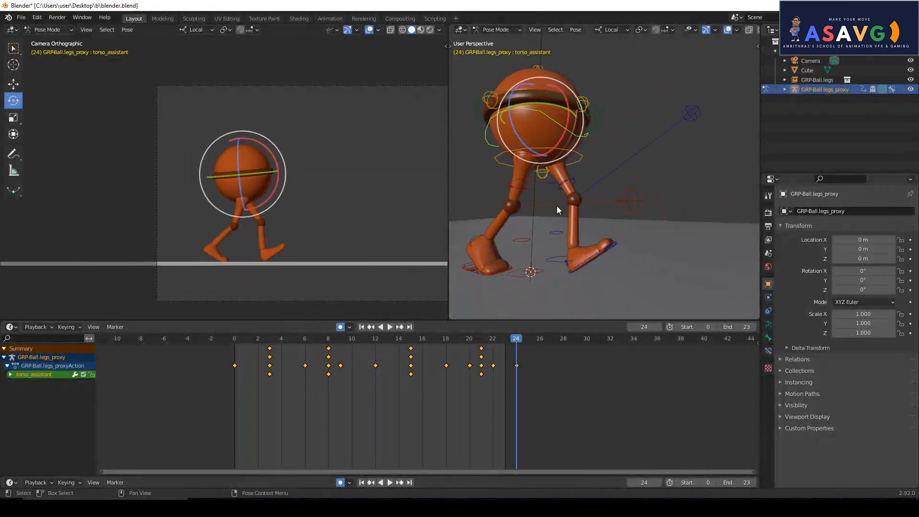
{"action": "scroll", "coordinate": [587, 175], "scroll_direction": "down", "scroll_amount": 2}
{"action": "left_click_drag", "start_coordinate": [473, 102], "coordinate": [657, 283]}
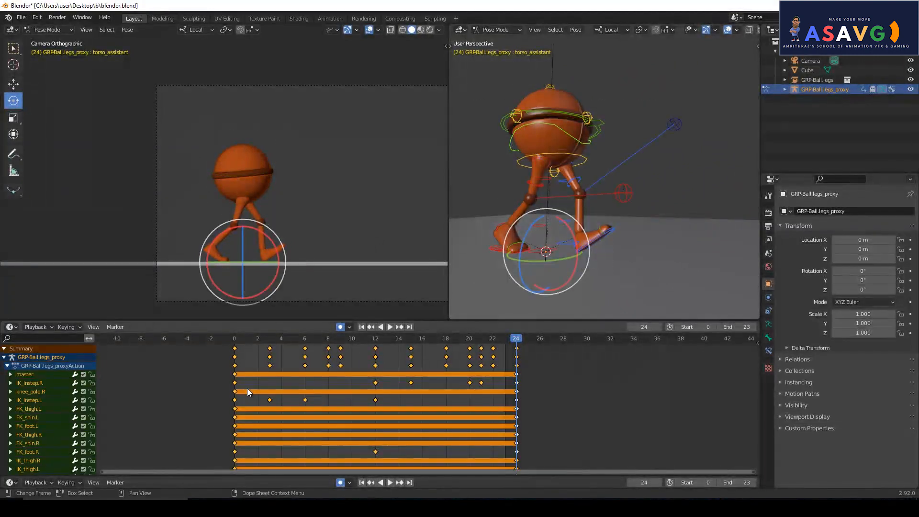
{"action": "left_click", "coordinate": [246, 404]}
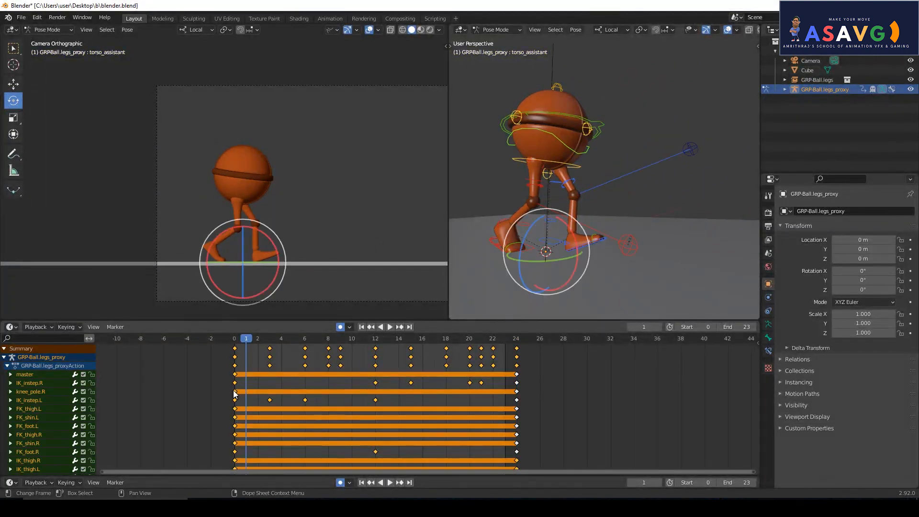
{"action": "left_click_drag", "start_coordinate": [242, 340], "coordinate": [234, 341]}
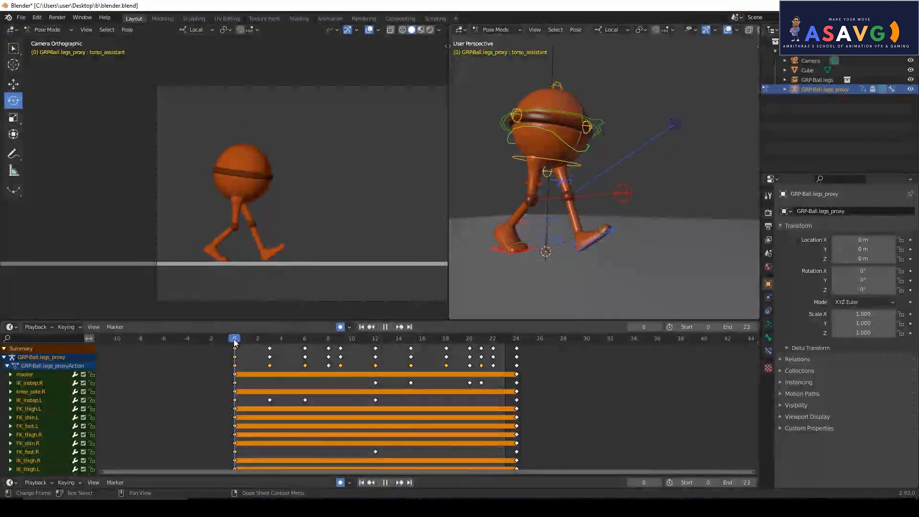
- Copy the controls' keyframes at frame 0, paste them at frame 24, and scrub the cycle to check the loop
{"action": "right_click", "coordinate": [234, 428]}
{"action": "left_click", "coordinate": [216, 365]}
{"action": "left_click_drag", "start_coordinate": [271, 343], "coordinate": [518, 431]}
{"action": "right_click", "coordinate": [518, 432]}
{"action": "left_click", "coordinate": [476, 380]}
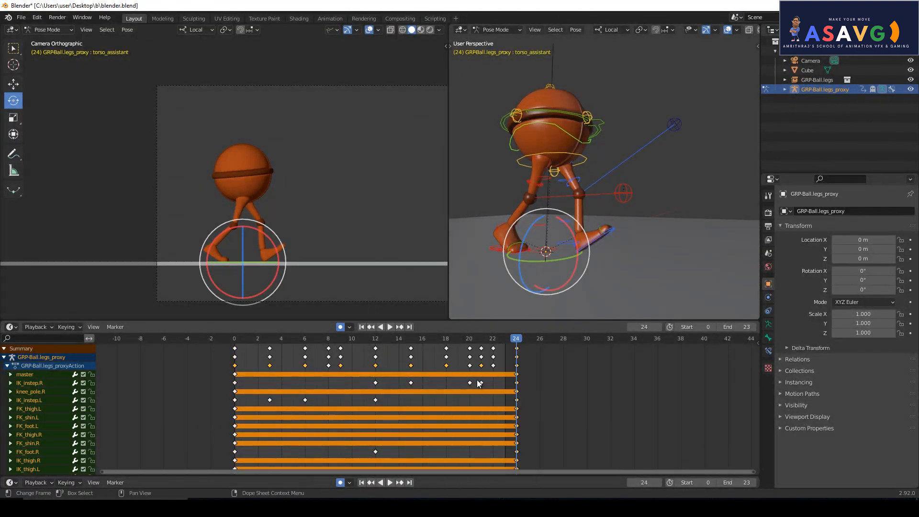
{"action": "key", "text": "space"}
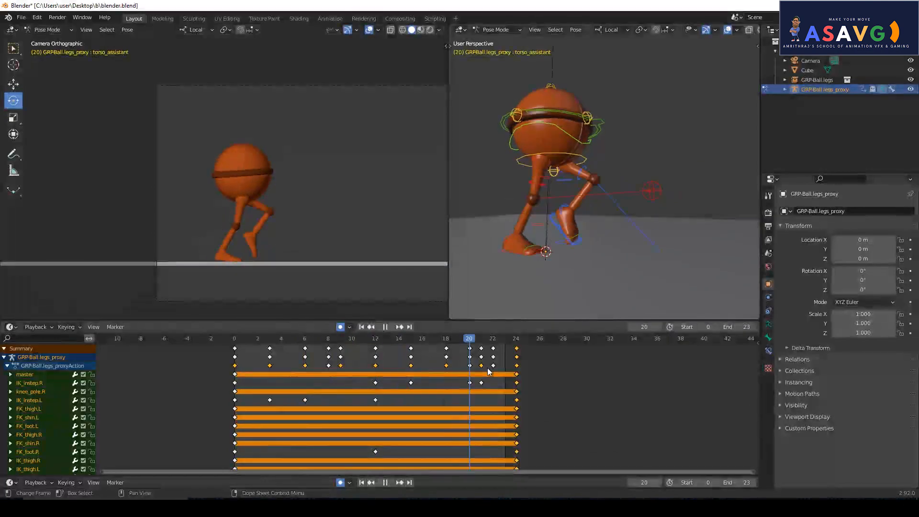
{"action": "left_click_drag", "start_coordinate": [525, 372], "coordinate": [504, 371]}
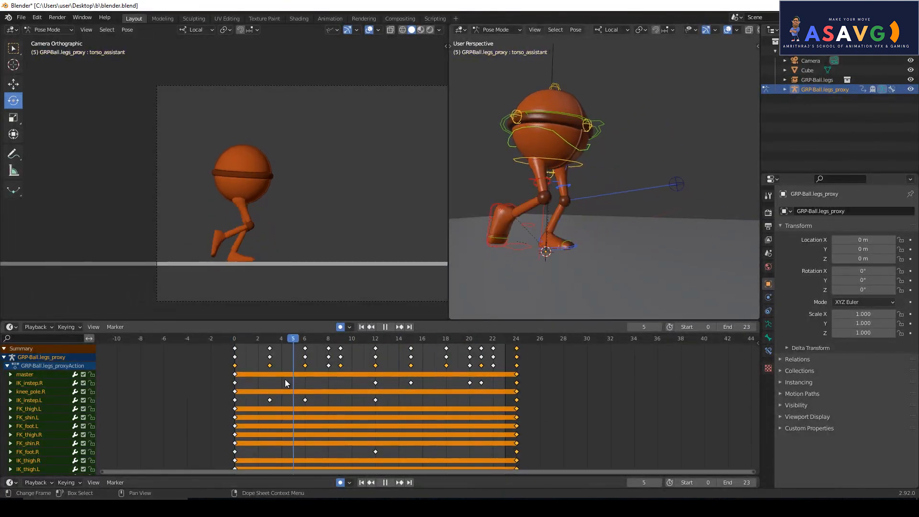
{"action": "left_click_drag", "start_coordinate": [311, 375], "coordinate": [579, 372]}
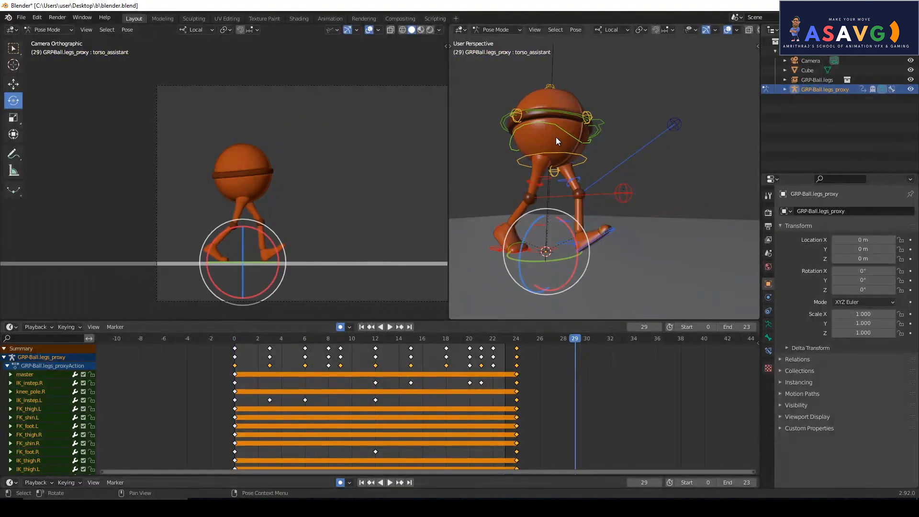
- Try to copy a keyframe of the torso_assistant control at frame 0
{"action": "left_click", "coordinate": [568, 132]}
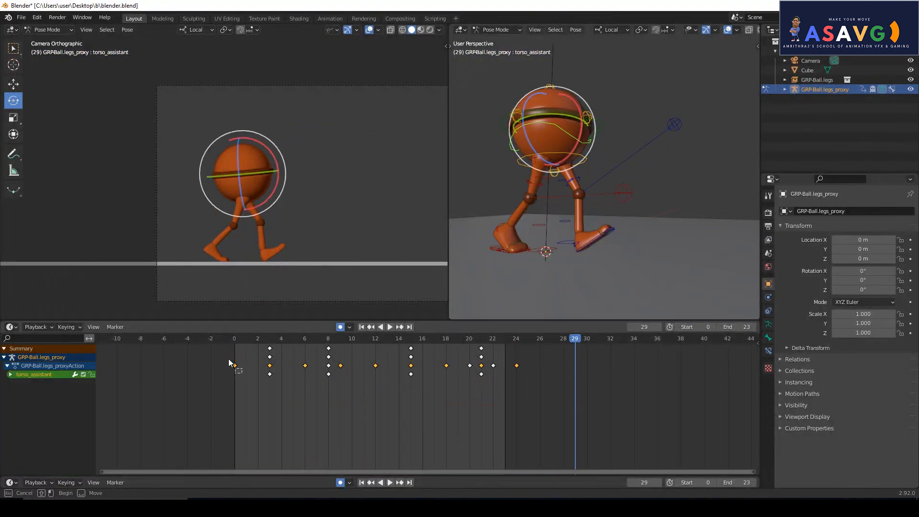
{"action": "key", "text": "Escape"}
{"action": "key", "text": "b"}
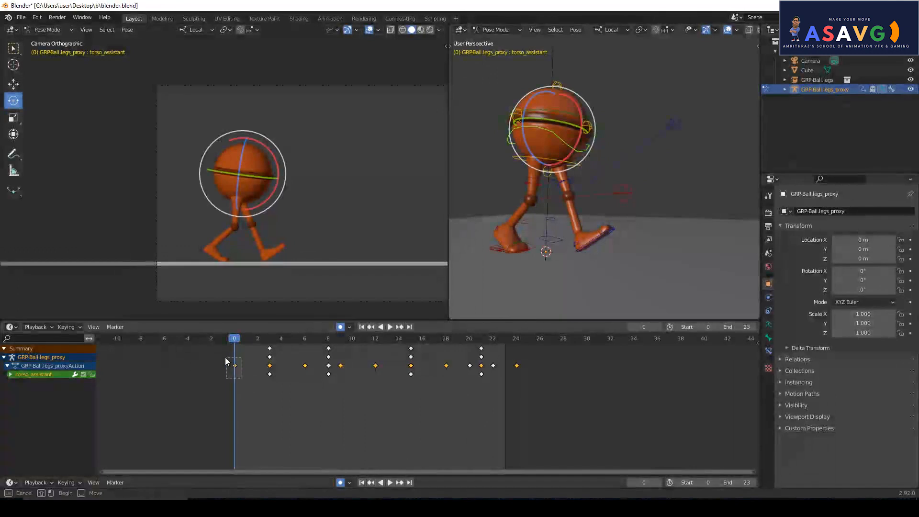
{"action": "right_click", "coordinate": [236, 363]}
{"action": "left_click", "coordinate": [204, 356]}
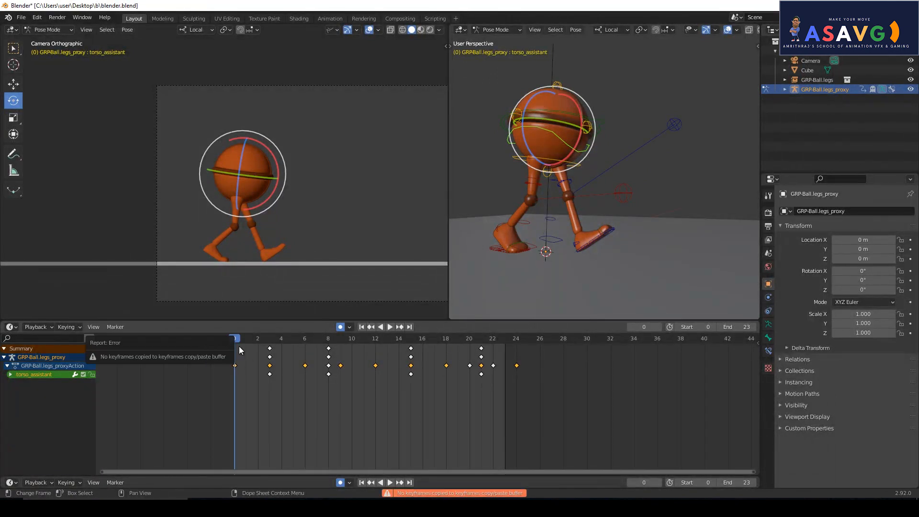
{"action": "left_click", "coordinate": [578, 149]}
{"action": "left_click", "coordinate": [569, 153]}
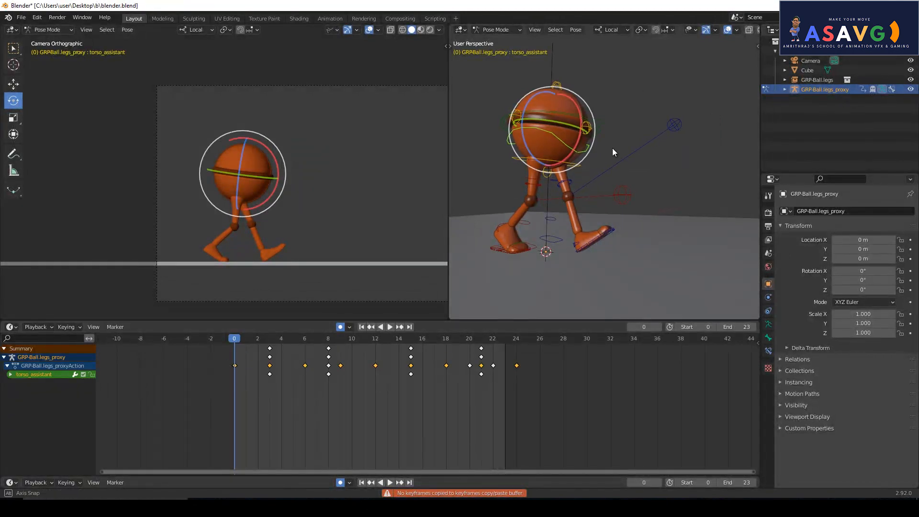
{"action": "key", "text": "w"}
{"action": "left_click", "coordinate": [572, 159]}
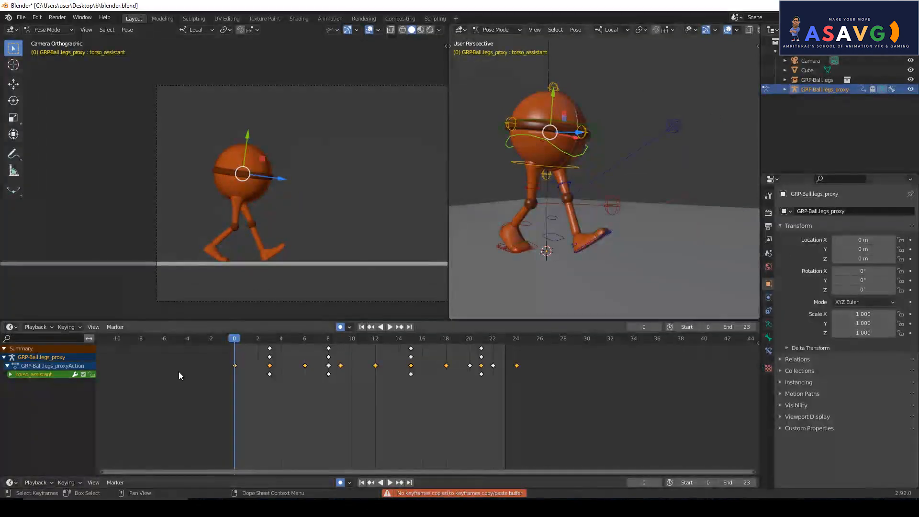
{"action": "right_click", "coordinate": [235, 369]}
{"action": "left_click", "coordinate": [211, 372]}
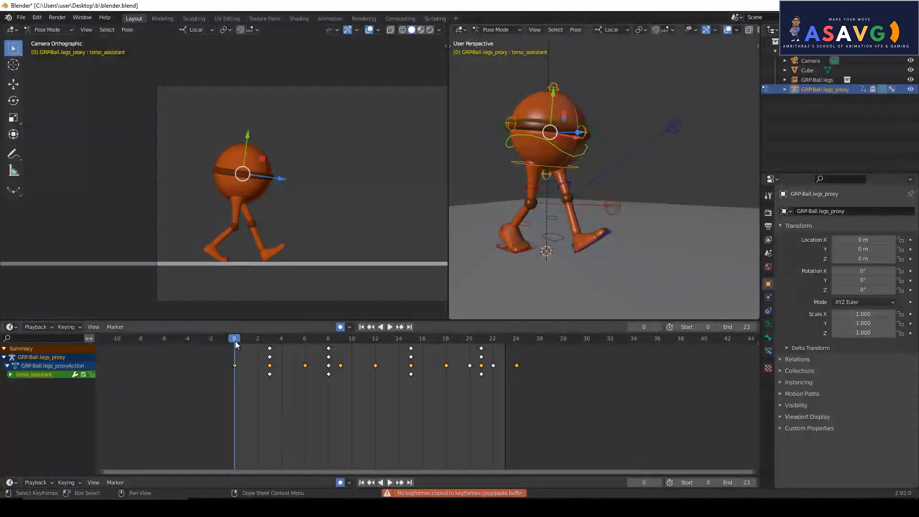
- Rotate the torso_assistant control at frame 24 until the body's band is nearly level
{"action": "left_click_drag", "start_coordinate": [235, 341], "coordinate": [526, 359]}
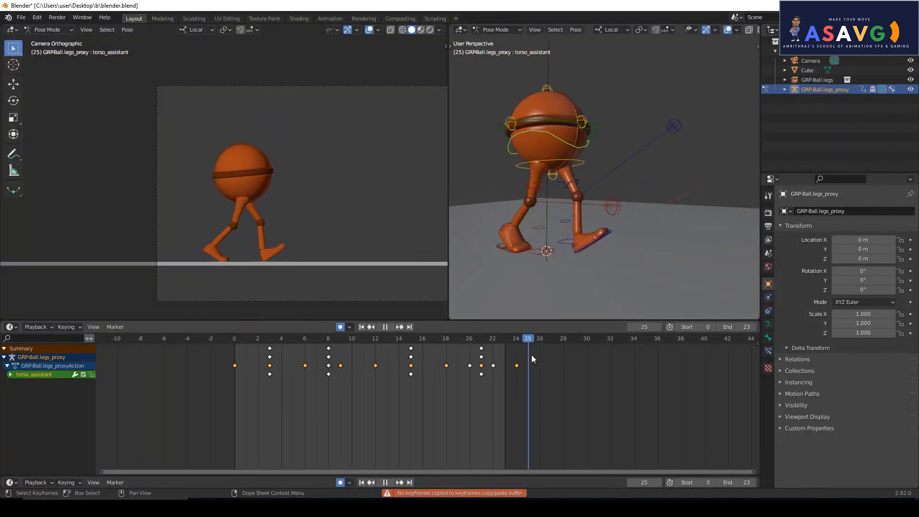
{"action": "left_click_drag", "start_coordinate": [463, 360], "coordinate": [516, 355]}
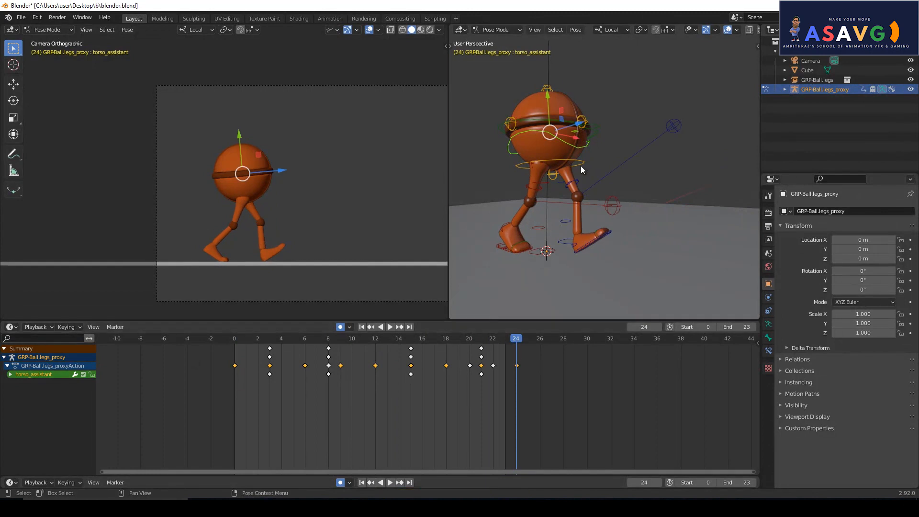
{"action": "left_click", "coordinate": [15, 101]}
{"action": "left_click_drag", "start_coordinate": [575, 134], "coordinate": [575, 141]}
{"action": "left_click", "coordinate": [230, 340]}
{"action": "key", "text": "space"}
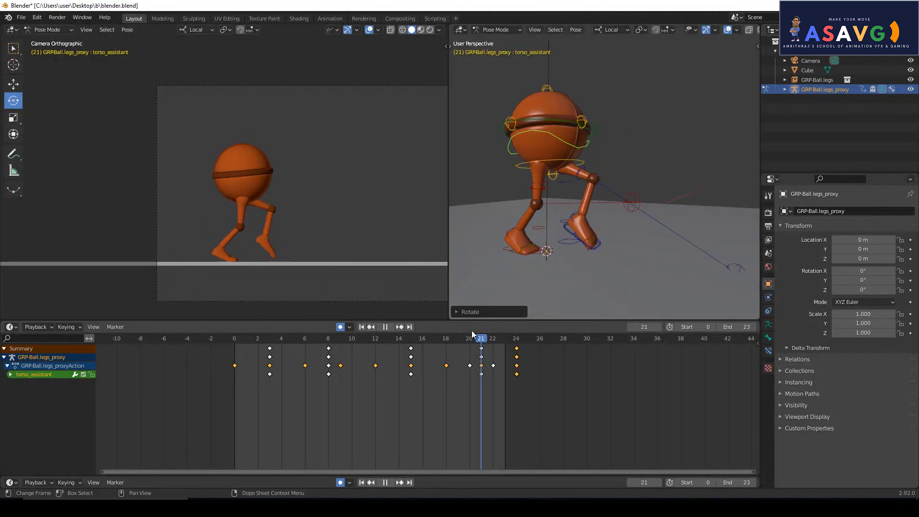
{"action": "left_click_drag", "start_coordinate": [477, 337], "coordinate": [514, 345]}
{"action": "left_click_drag", "start_coordinate": [569, 148], "coordinate": [575, 141]}
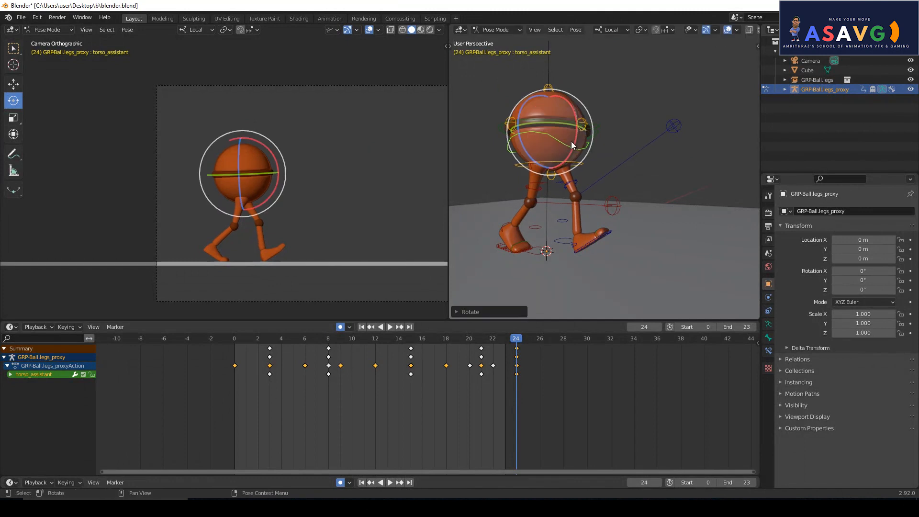
- Rotate the torso_assistant control at frame 0 to match the nearly level tilt of frame 24 and play the cycle
{"action": "left_click_drag", "start_coordinate": [515, 337], "coordinate": [213, 353]}
{"action": "left_click_drag", "start_coordinate": [574, 142], "coordinate": [573, 140]}
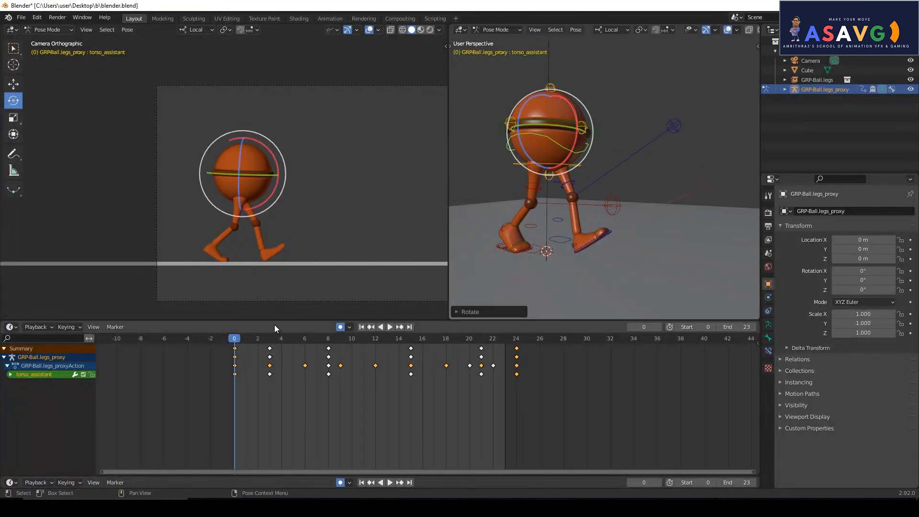
{"action": "key", "text": "space"}
{"action": "key", "text": "Escape"}
{"action": "left_click", "coordinate": [385, 326]}
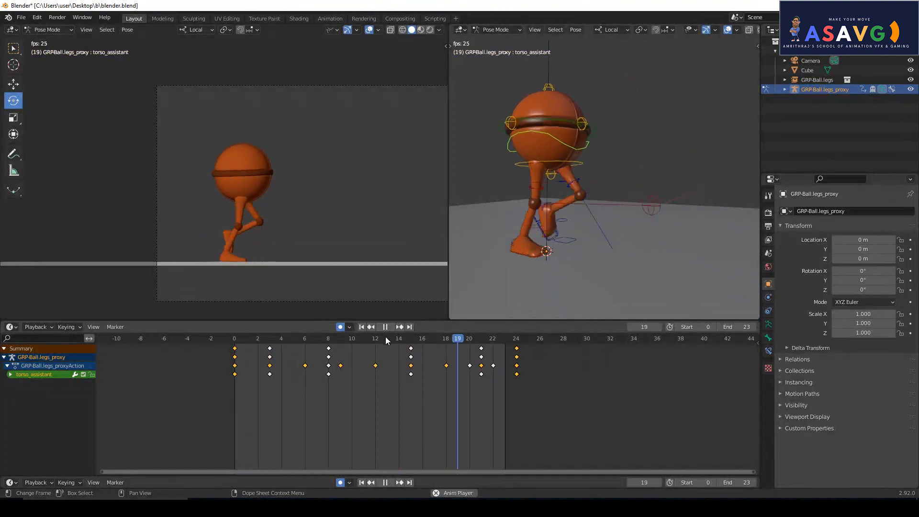
{"action": "key", "text": "space"}
- Rotate the IK_instep.L control at frame 8 and scrub the neighbouring frames to check the foot
{"action": "left_click_drag", "start_coordinate": [245, 337], "coordinate": [328, 347]}
{"action": "left_click", "coordinate": [526, 243]}
{"action": "mouse_move", "coordinate": [575, 222]}
{"action": "left_mouse_down"}
{"action": "mouse_move", "coordinate": [586, 234]}
{"action": "mouse_move", "coordinate": [581, 229]}
{"action": "left_mouse_up"}
{"action": "left_click_drag", "start_coordinate": [309, 341], "coordinate": [247, 346]}
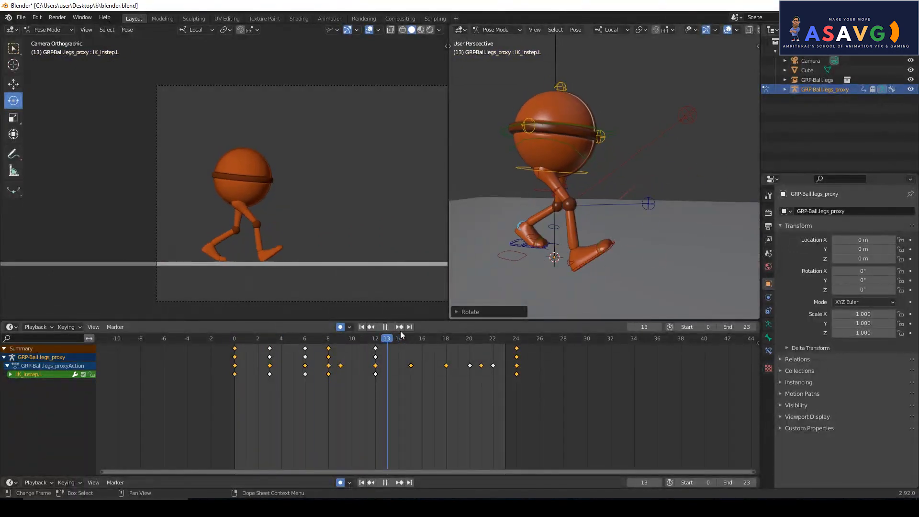
{"action": "left_click_drag", "start_coordinate": [308, 336], "coordinate": [400, 341]}
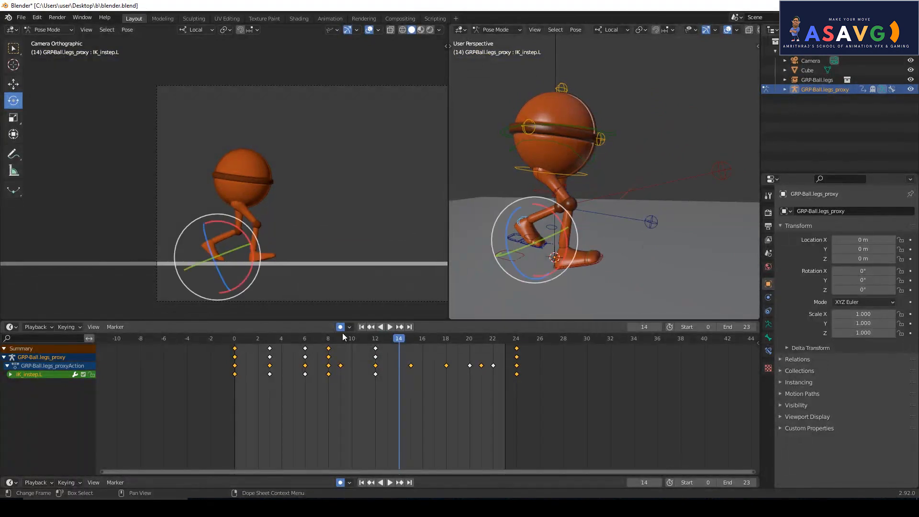
- Move the IK_foot.R control forward about 0.08 m at frame 15
{"action": "left_click", "coordinate": [600, 259]}
{"action": "middle_click_drag", "start_coordinate": [600, 259], "coordinate": [564, 256]}
{"action": "left_click", "coordinate": [16, 84]}
{"action": "left_click_drag", "start_coordinate": [400, 338], "coordinate": [410, 339]}
{"action": "key", "text": "space"}
{"action": "left_click_drag", "start_coordinate": [280, 253], "coordinate": [294, 251]}
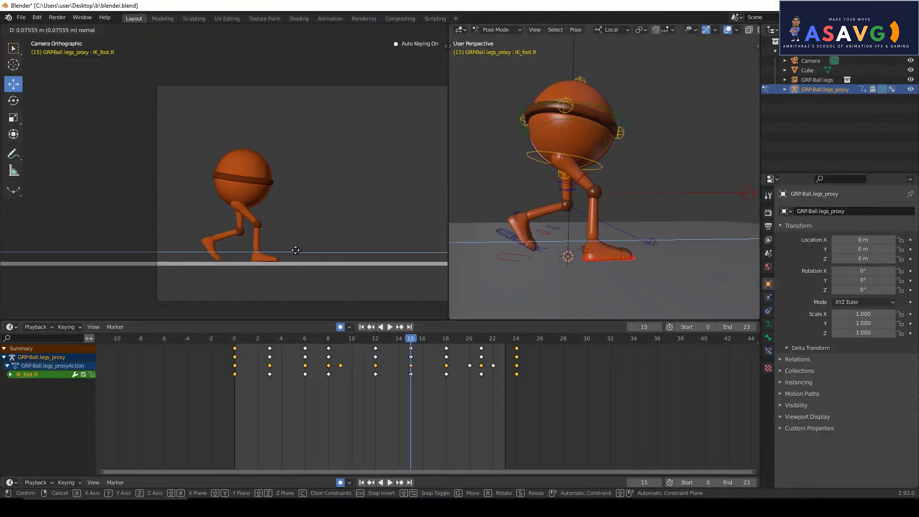
{"action": "left_click", "coordinate": [296, 251]}
{"action": "key", "text": "space"}
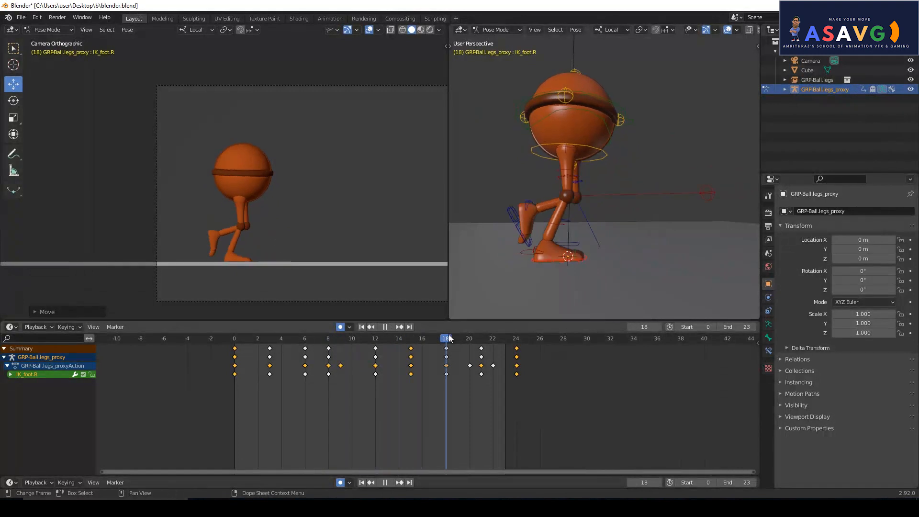
- Move the IK_foot.R control forward at frame 18, nudge it further forward at frame 15, and play the cycle
{"action": "left_click_drag", "start_coordinate": [297, 338], "coordinate": [446, 344]}
{"action": "left_click_drag", "start_coordinate": [249, 253], "coordinate": [266, 257]}
{"action": "left_click_drag", "start_coordinate": [438, 342], "coordinate": [410, 330]}
{"action": "left_click_drag", "start_coordinate": [296, 251], "coordinate": [301, 251]}
{"action": "left_click_drag", "start_coordinate": [404, 336], "coordinate": [550, 327]}
{"action": "left_click", "coordinate": [396, 325]}
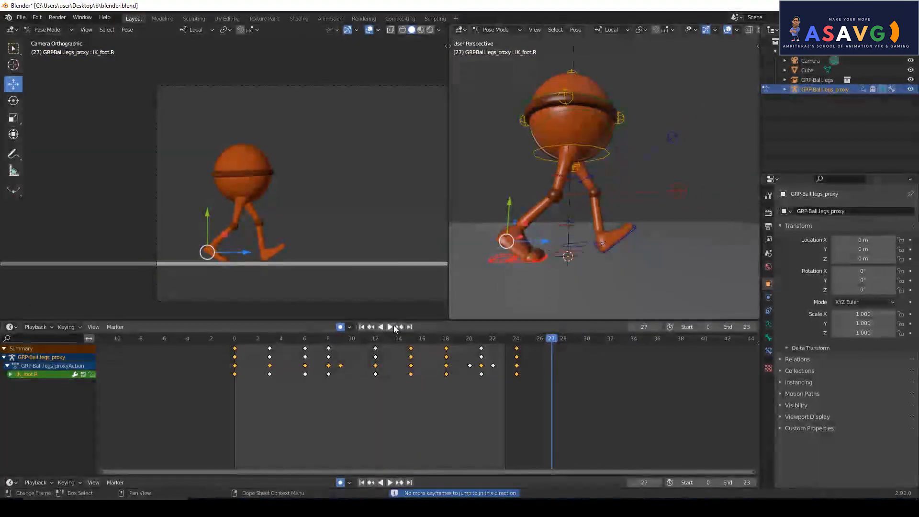
{"action": "left_click", "coordinate": [392, 327]}
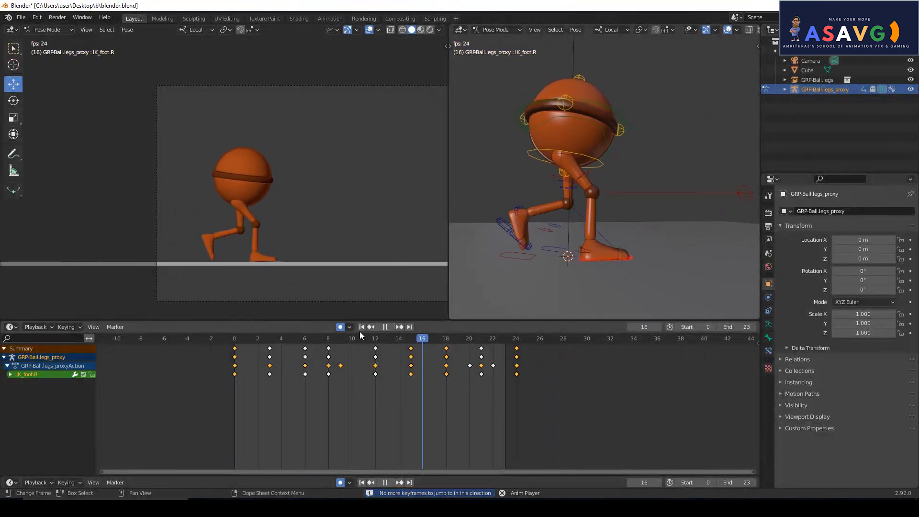
- Stop playback, select the IK_foot.L control and move it forward at frame 3
{"action": "key", "text": "space"}
{"action": "key", "text": "space"}
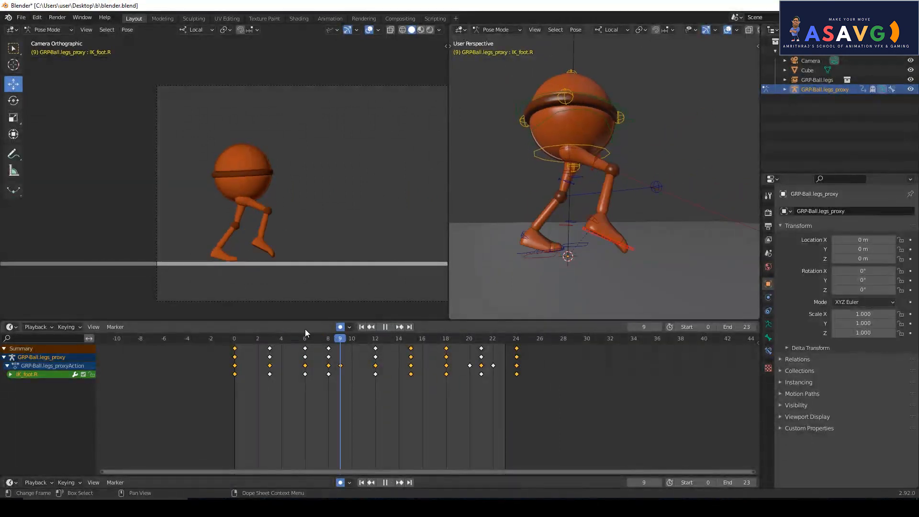
{"action": "key", "text": "space"}
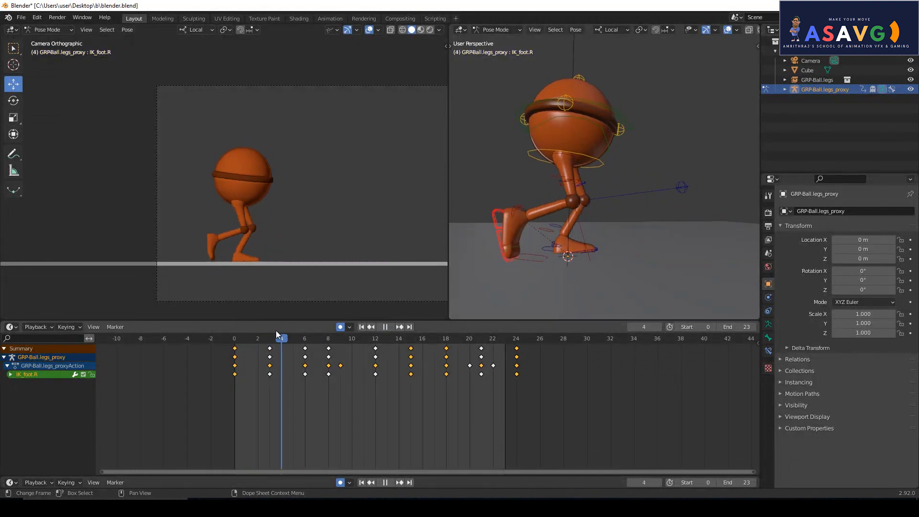
{"action": "middle_click_drag", "start_coordinate": [571, 248], "coordinate": [543, 261]}
{"action": "left_click", "coordinate": [545, 250]}
{"action": "left_click", "coordinate": [590, 252]}
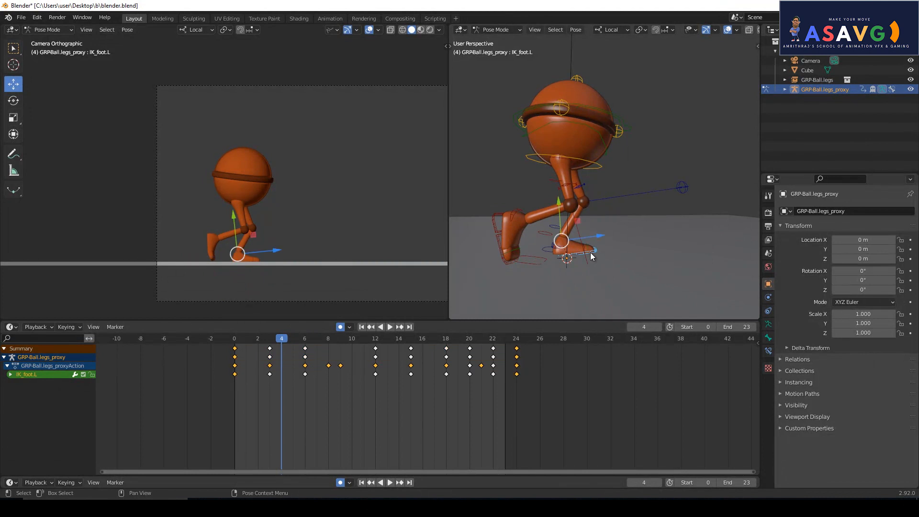
{"action": "left_click", "coordinate": [235, 342]}
{"action": "key", "text": "space"}
{"action": "key", "text": "space"}
{"action": "key", "text": "g"}
{"action": "left_click_drag", "start_coordinate": [288, 250], "coordinate": [258, 236]}
- Move the IK_foot.L control forward at frame 6 and scrub back through the step to check it
{"action": "left_click_drag", "start_coordinate": [234, 338], "coordinate": [305, 338]}
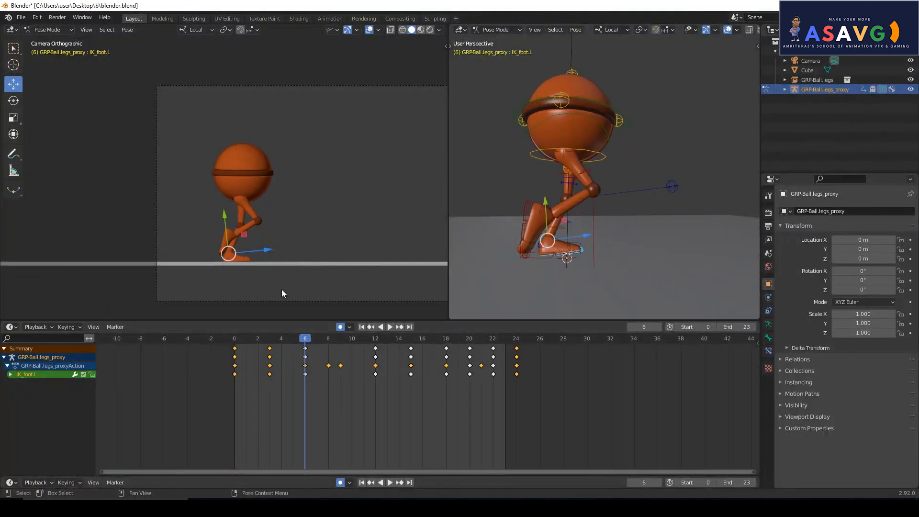
{"action": "left_click_drag", "start_coordinate": [266, 252], "coordinate": [246, 240]}
{"action": "left_click", "coordinate": [247, 240]}
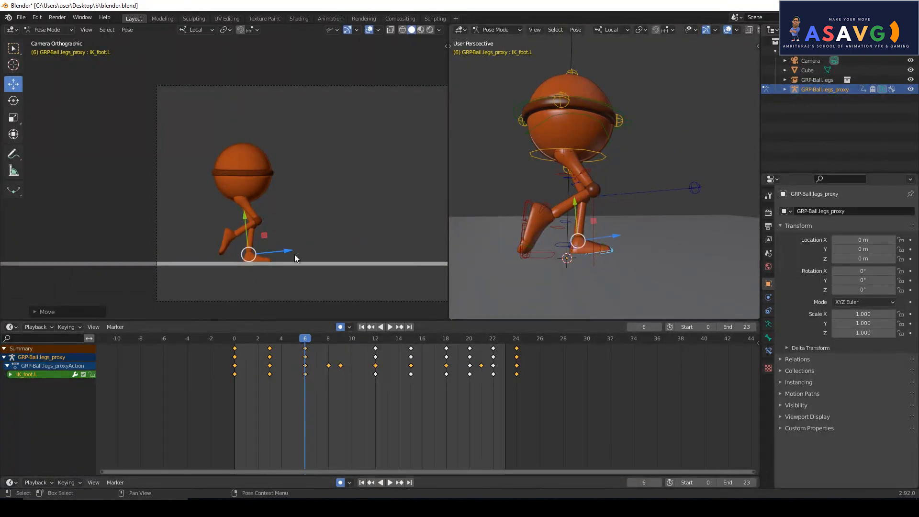
{"action": "key", "text": "space"}
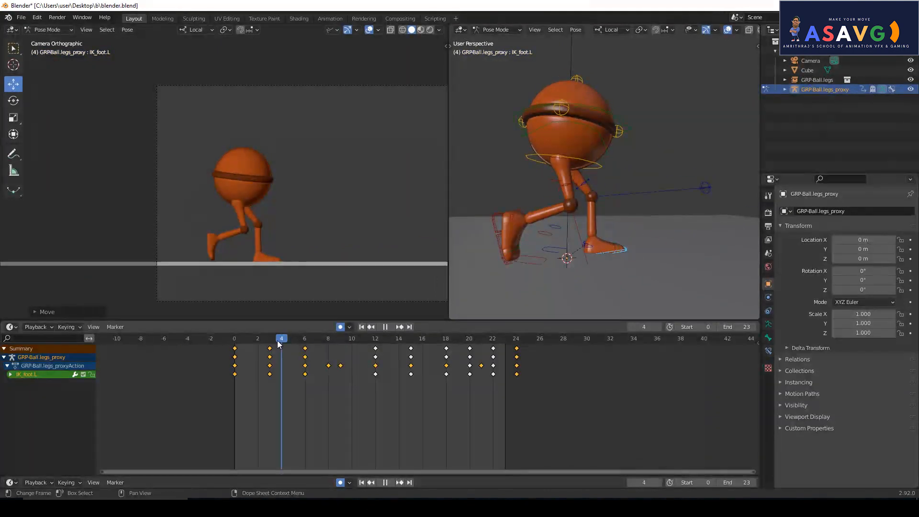
- Pull the IK_foot.L control back about 0.05 m at frame 3 and about 0.09 m at frame 6, and play the cycle
{"action": "key", "text": "Escape"}
{"action": "left_click_drag", "start_coordinate": [298, 255], "coordinate": [290, 249]}
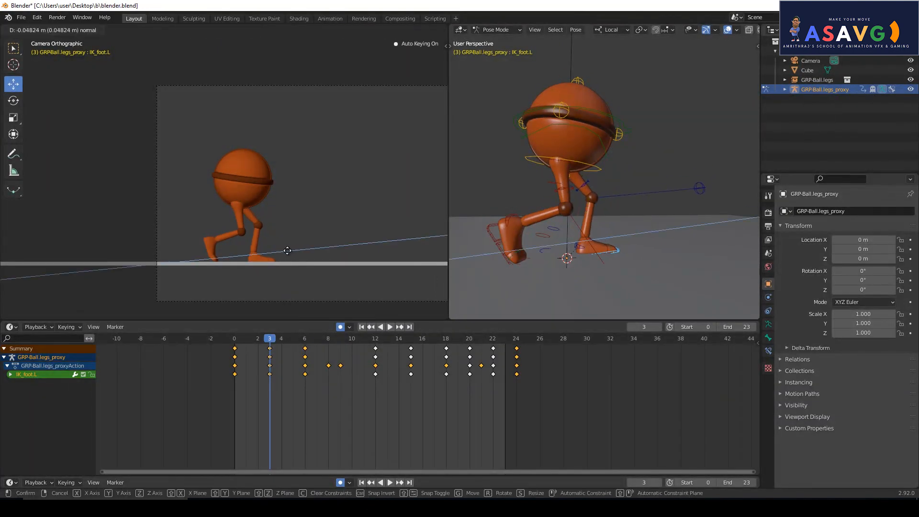
{"action": "left_click", "coordinate": [287, 251]}
{"action": "key", "text": "space"}
{"action": "key", "text": "space"}
{"action": "left_click_drag", "start_coordinate": [288, 251], "coordinate": [273, 247]}
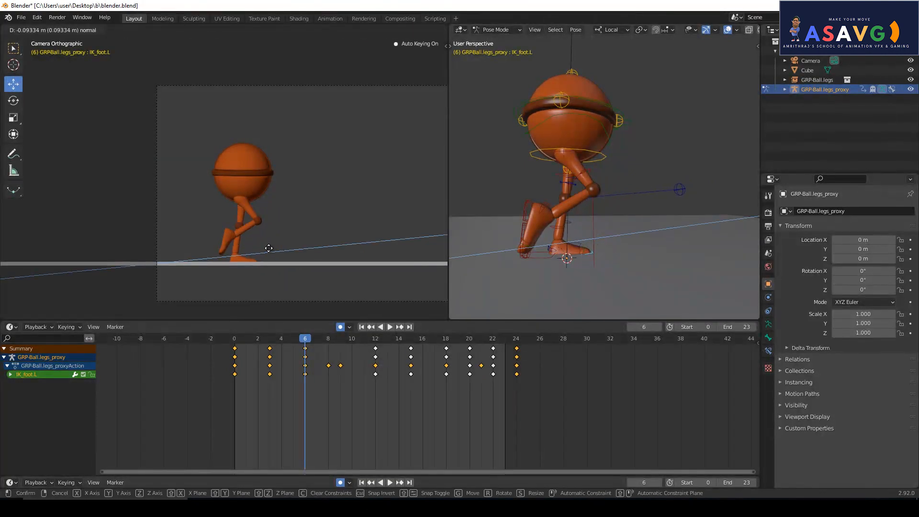
{"action": "left_click", "coordinate": [273, 250]}
{"action": "key", "text": "space"}
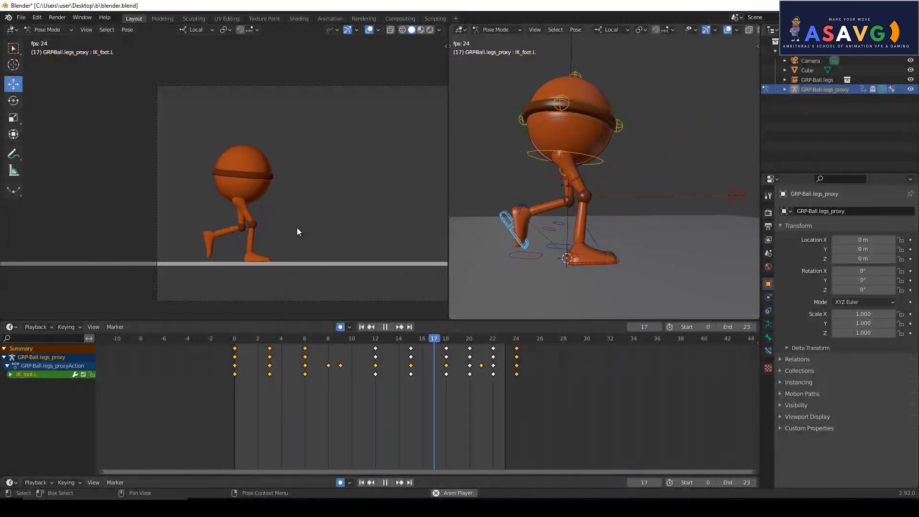
- Widen the camera viewport and play the walk cycle in it to check the foot motion, stopping playback after each viewing
{"action": "left_click_drag", "start_coordinate": [447, 218], "coordinate": [687, 272]}
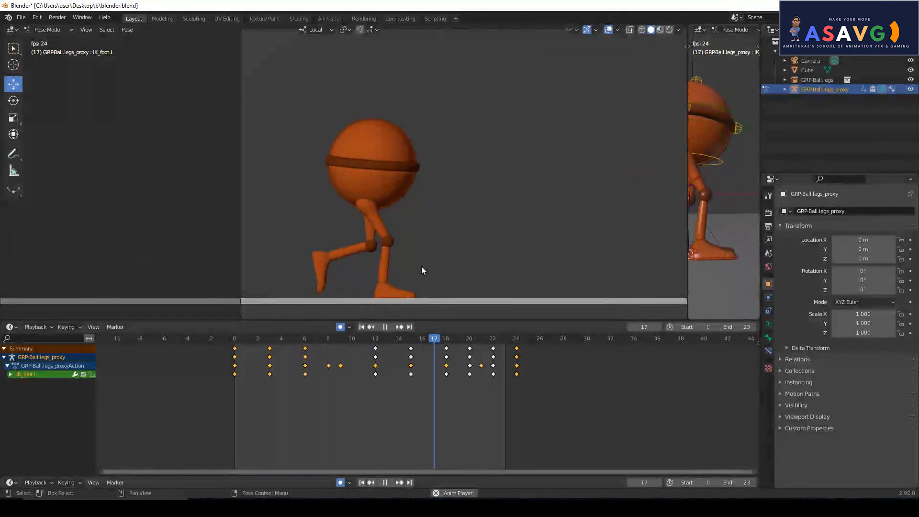
{"action": "left_click", "coordinate": [385, 327]}
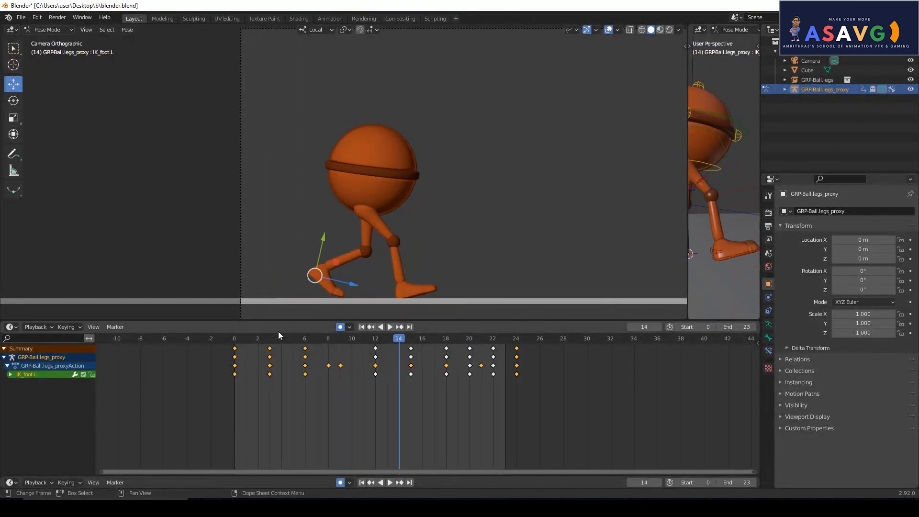
{"action": "left_click", "coordinate": [391, 328]}
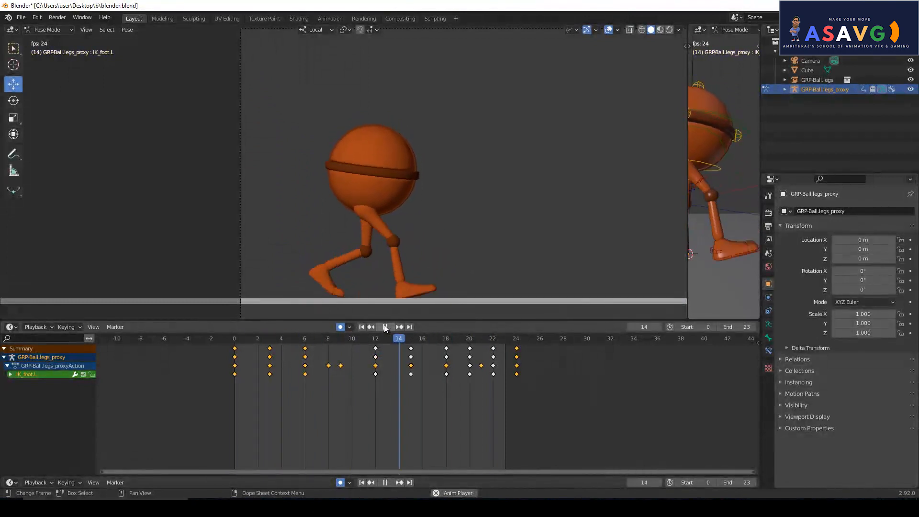
{"action": "left_click", "coordinate": [385, 327]}
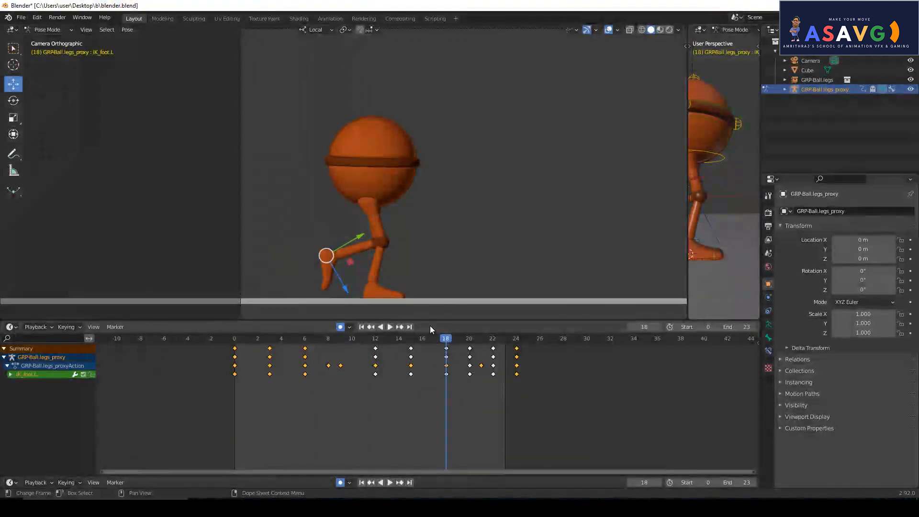
- Move the IK_foot.L control slightly back at frame 22 and play the cycle again from frame 0
{"action": "left_click", "coordinate": [380, 327]}
{"action": "left_click_drag", "start_coordinate": [309, 337], "coordinate": [495, 351]}
{"action": "left_click_drag", "start_coordinate": [408, 266], "coordinate": [399, 270]}
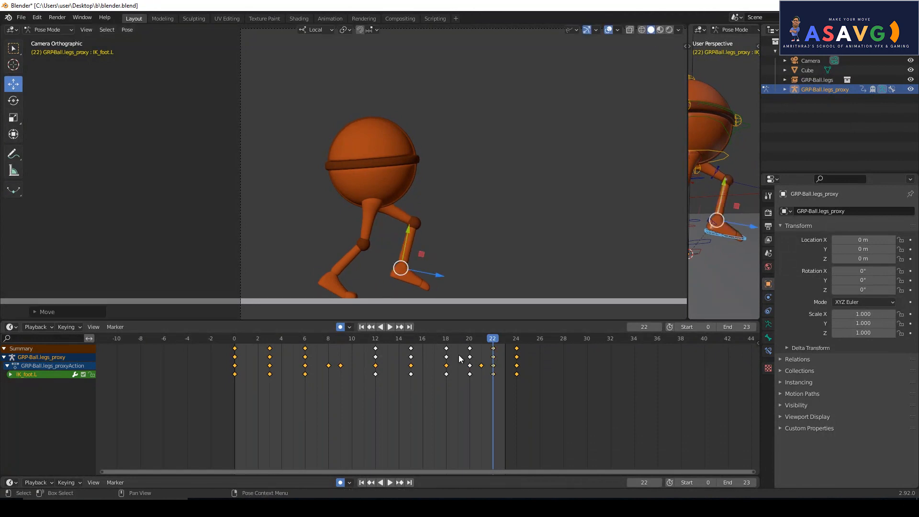
{"action": "left_click_drag", "start_coordinate": [493, 341], "coordinate": [235, 342]}
{"action": "left_click", "coordinate": [391, 326]}
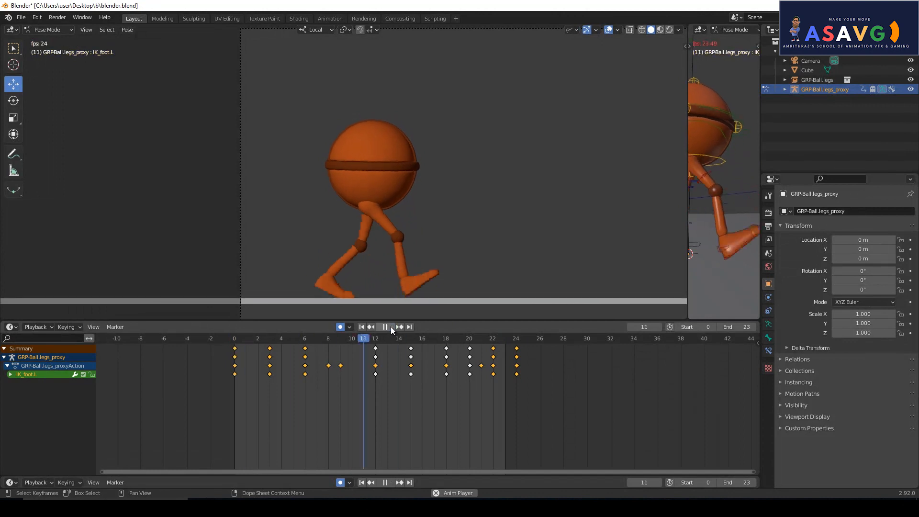